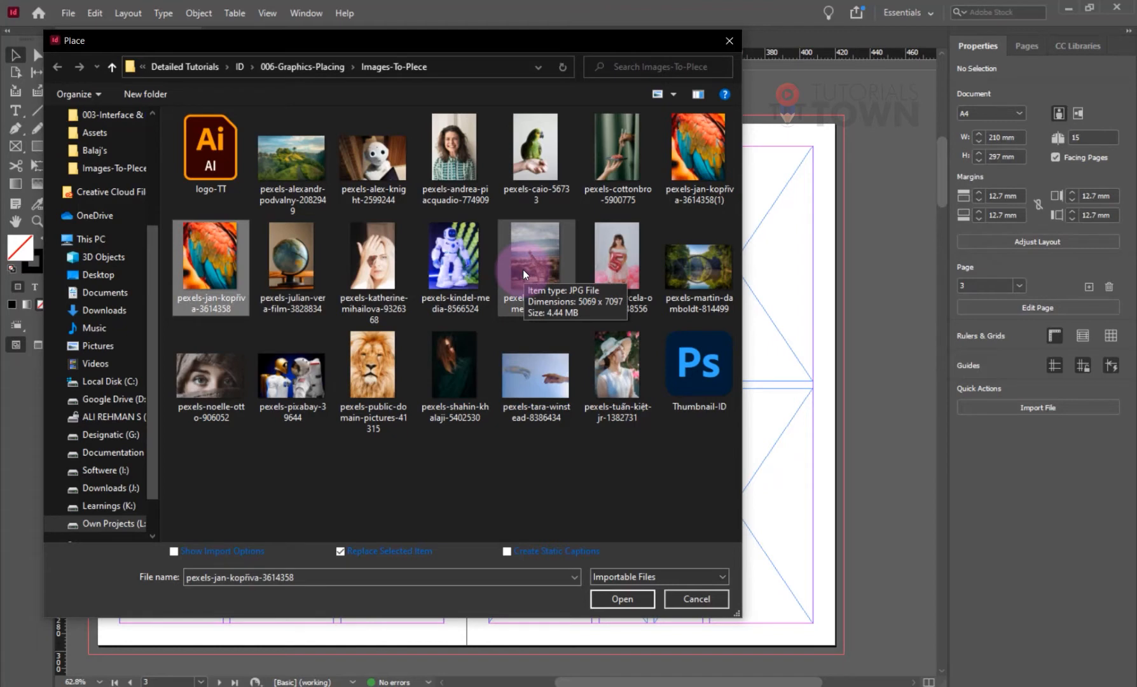
Load all the files from logo-TT through Thumbnail-ID in the Images-To-Plece folder for placing.
left_click(522, 269, "shift")
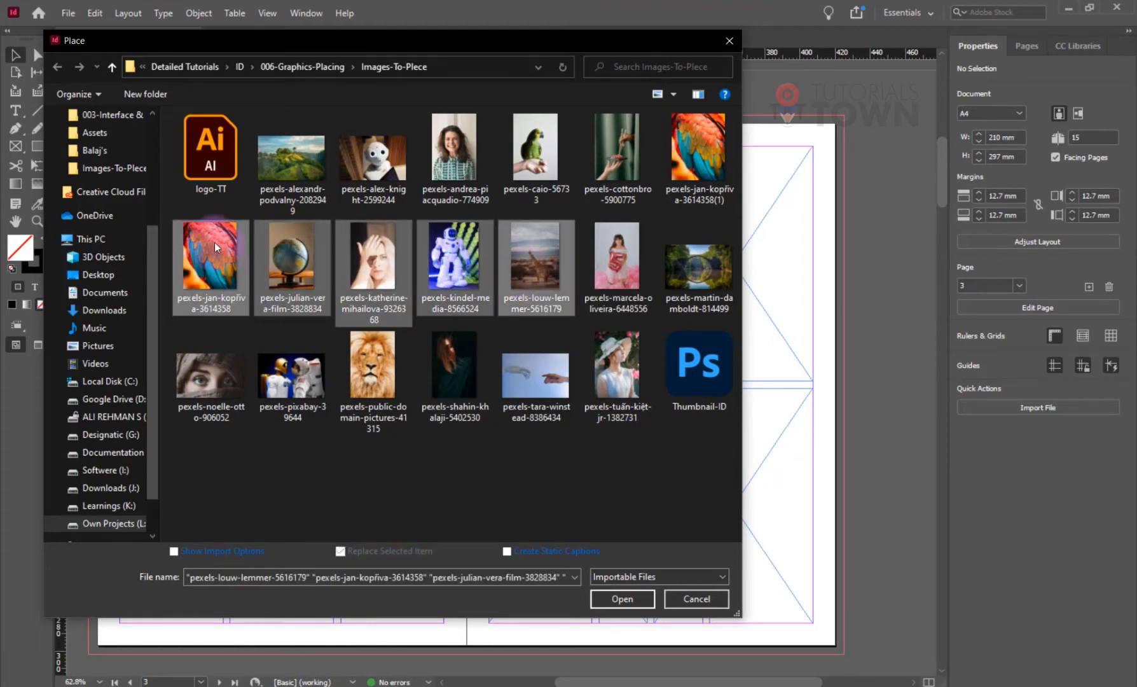
left_click(555, 298)
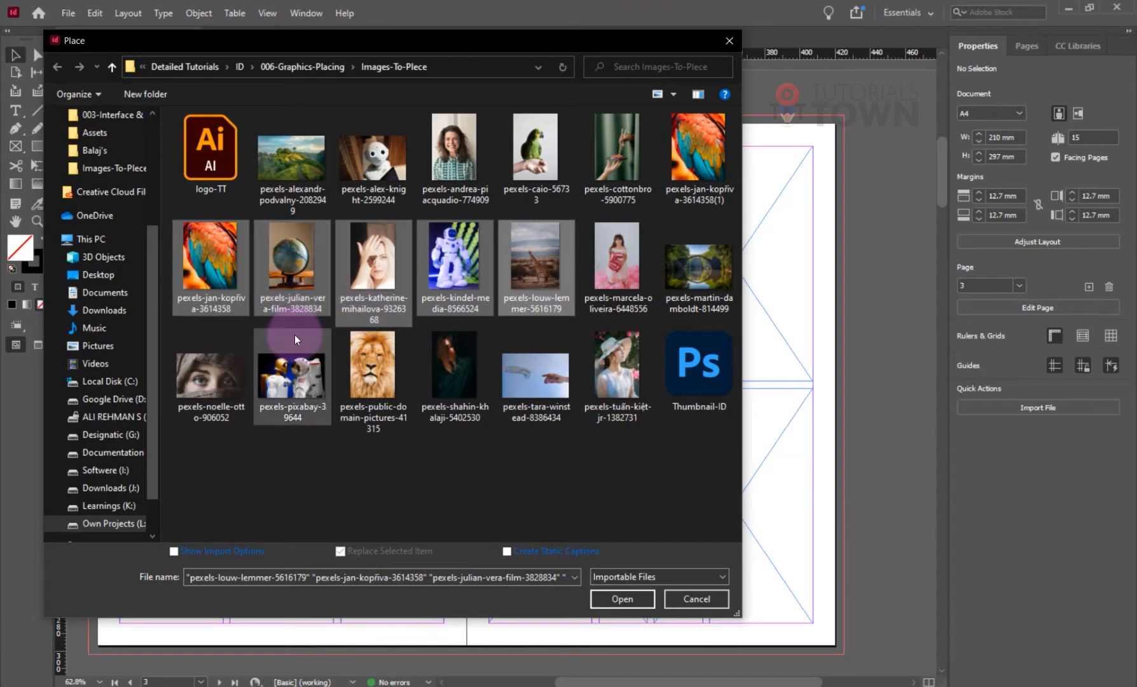
left_click(229, 173)
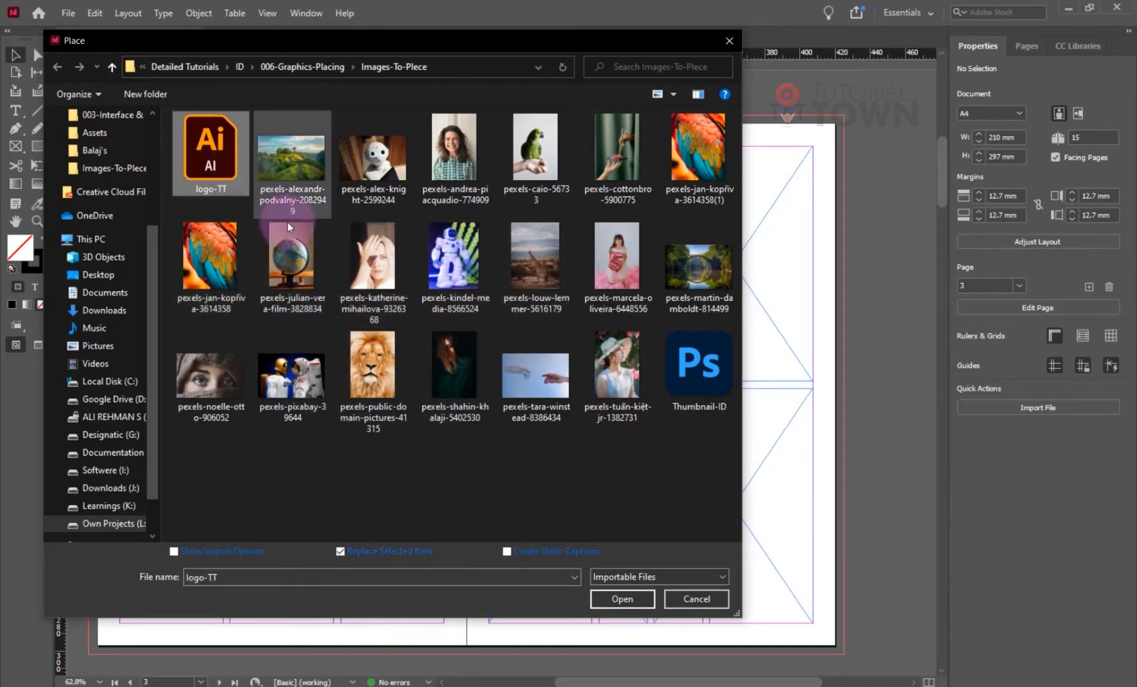
left_click(678, 373, "shift")
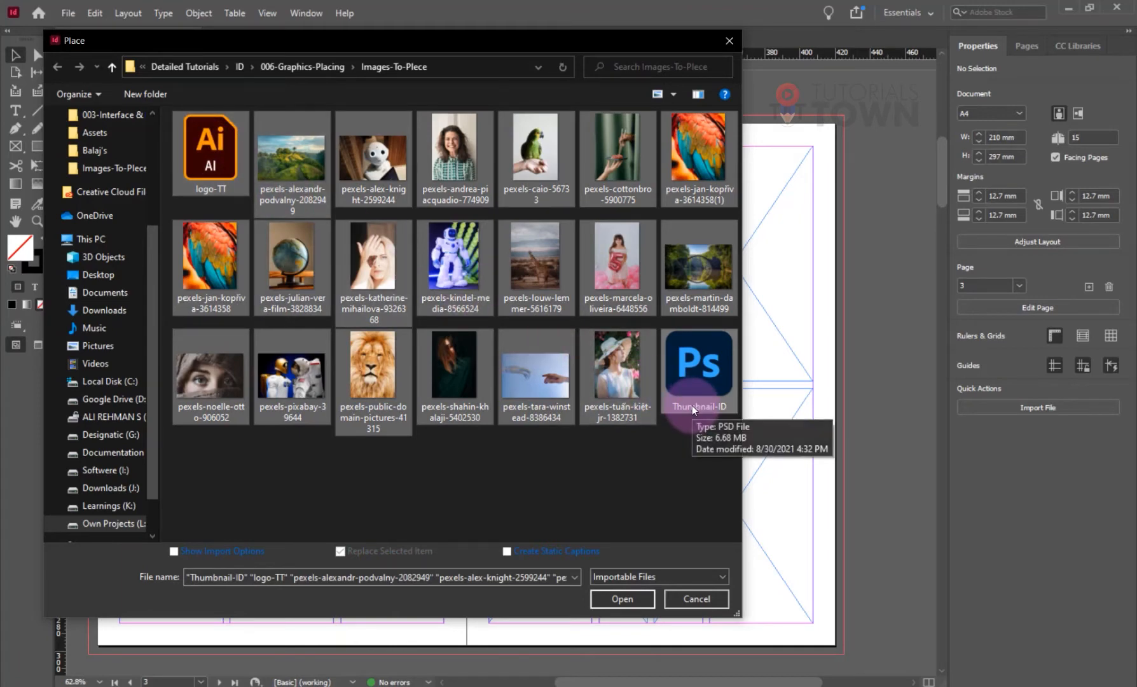
left_click(615, 598)
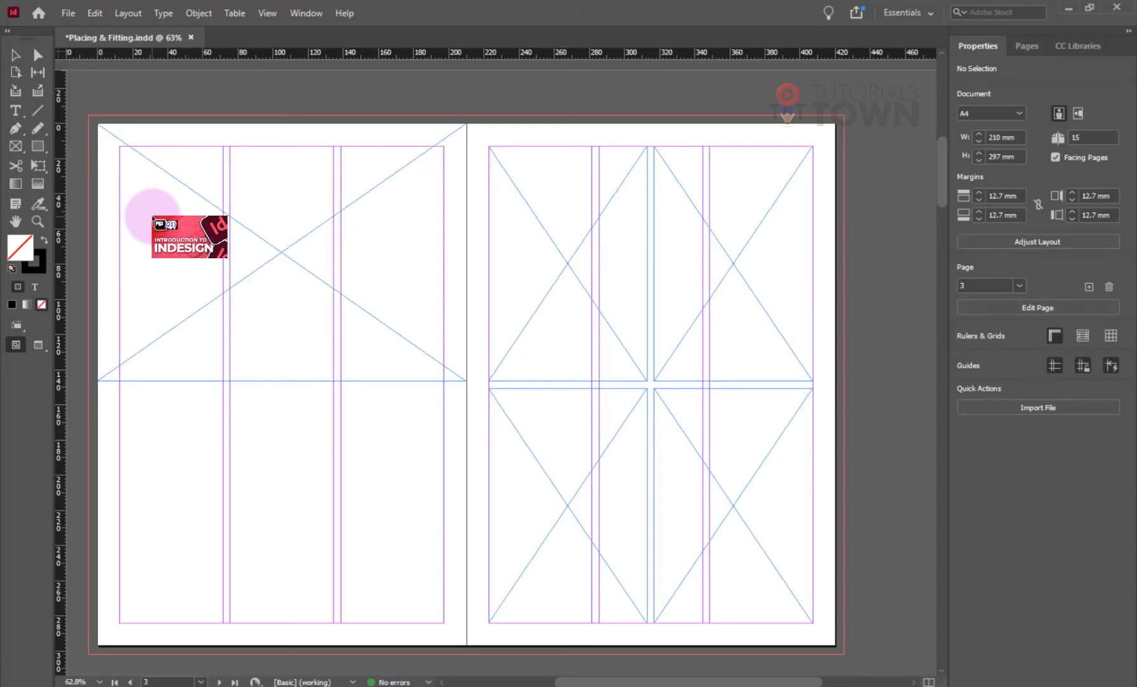
Place the loaded Thumbnail-ID artwork into the large frame across the upper half of page 2.
left_click(114, 686)
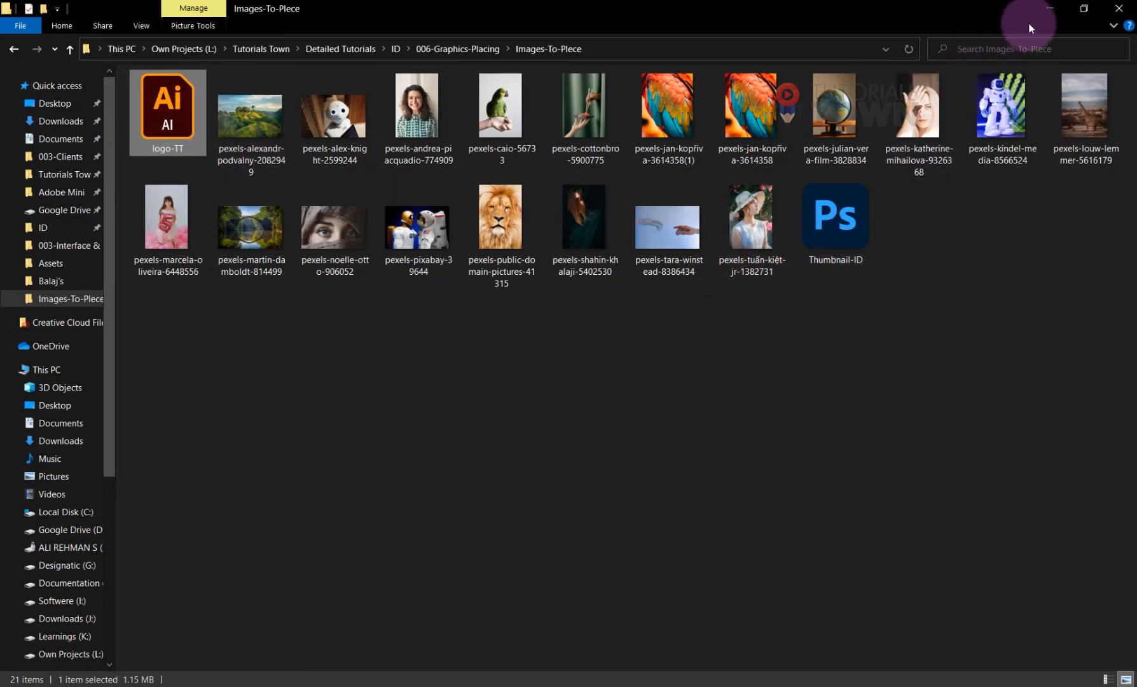
left_click(1050, 8)
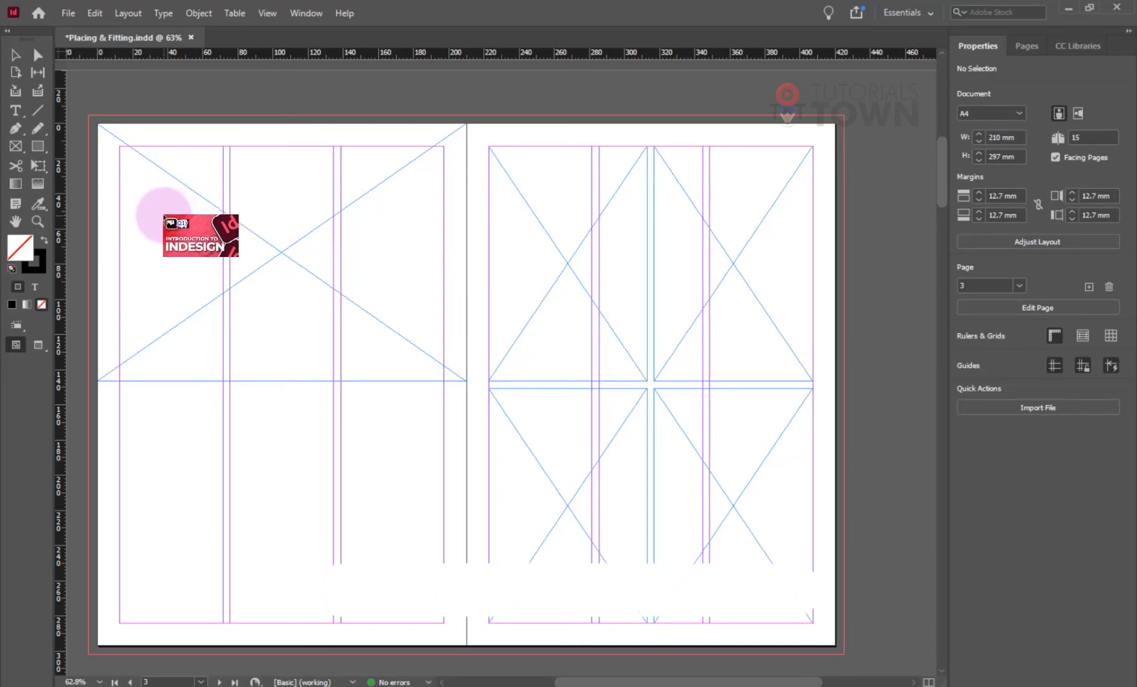
left_click(220, 214)
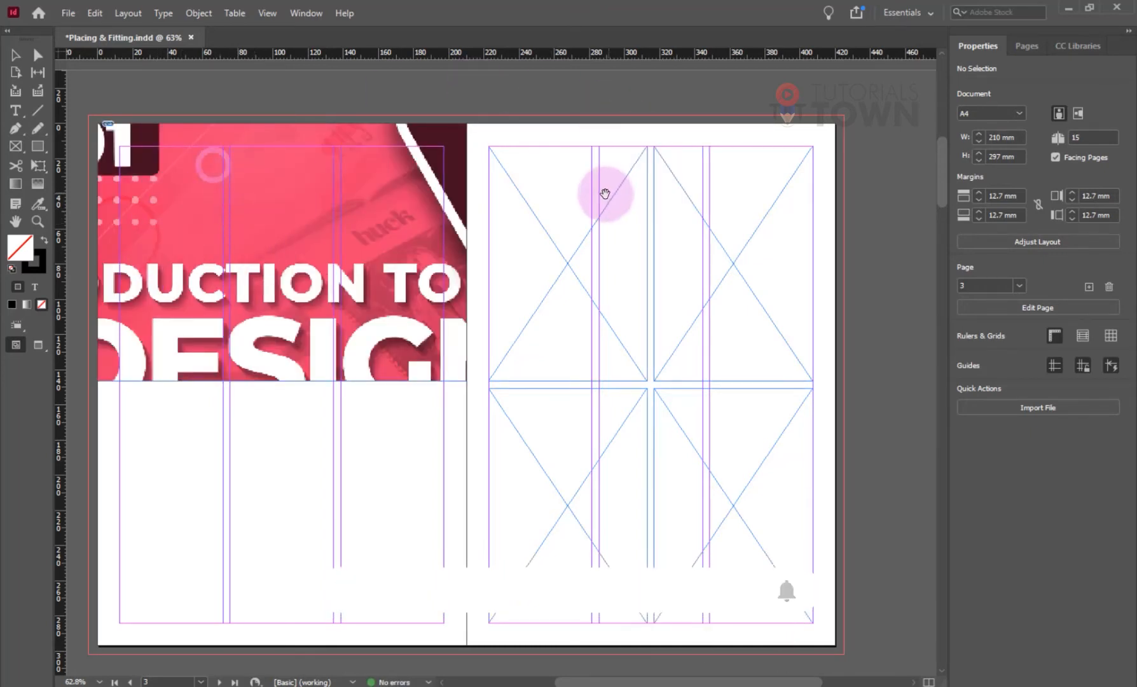
Cycle through the loaded files to the photo of hands with chopsticks against a green curtain.
left_click_drag(605, 192, 315, 208)
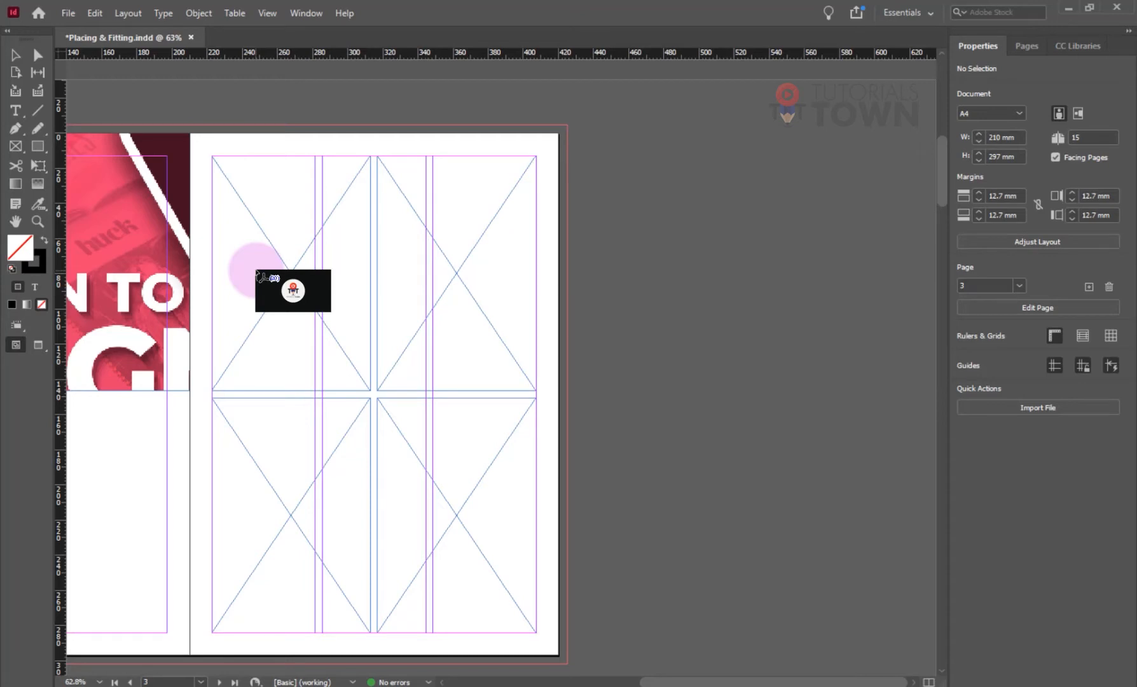
key("Right")
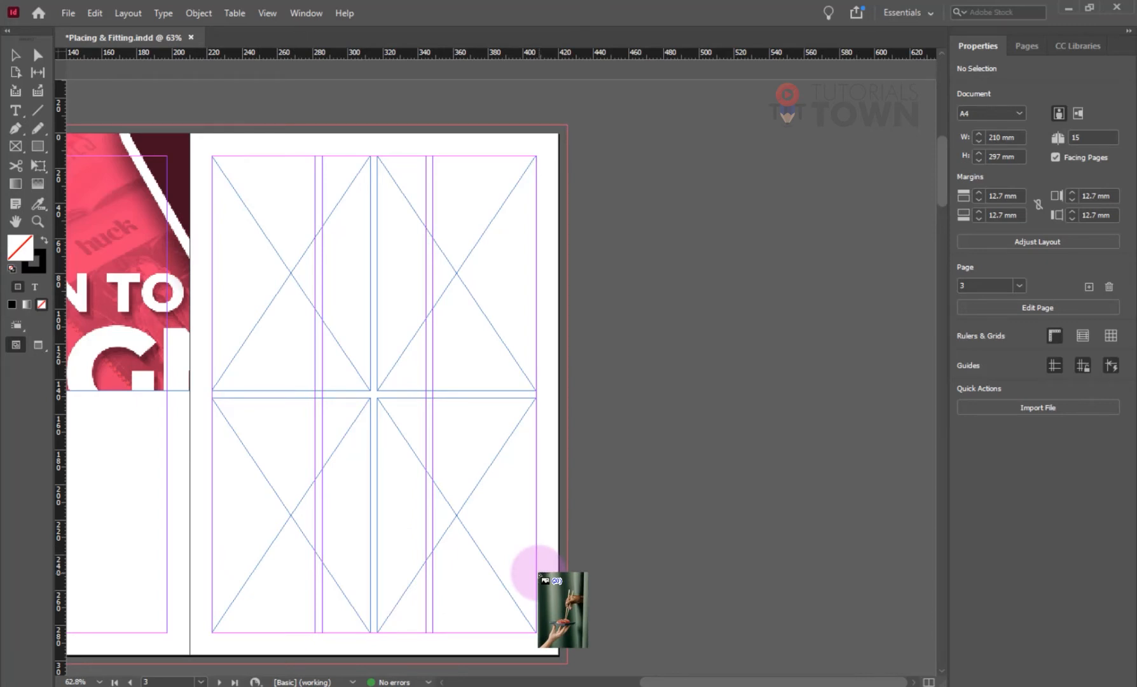
Magnify the screen around the place cursor to examine its loaded-image counter, and close the Magnifier.
key("super+plus")
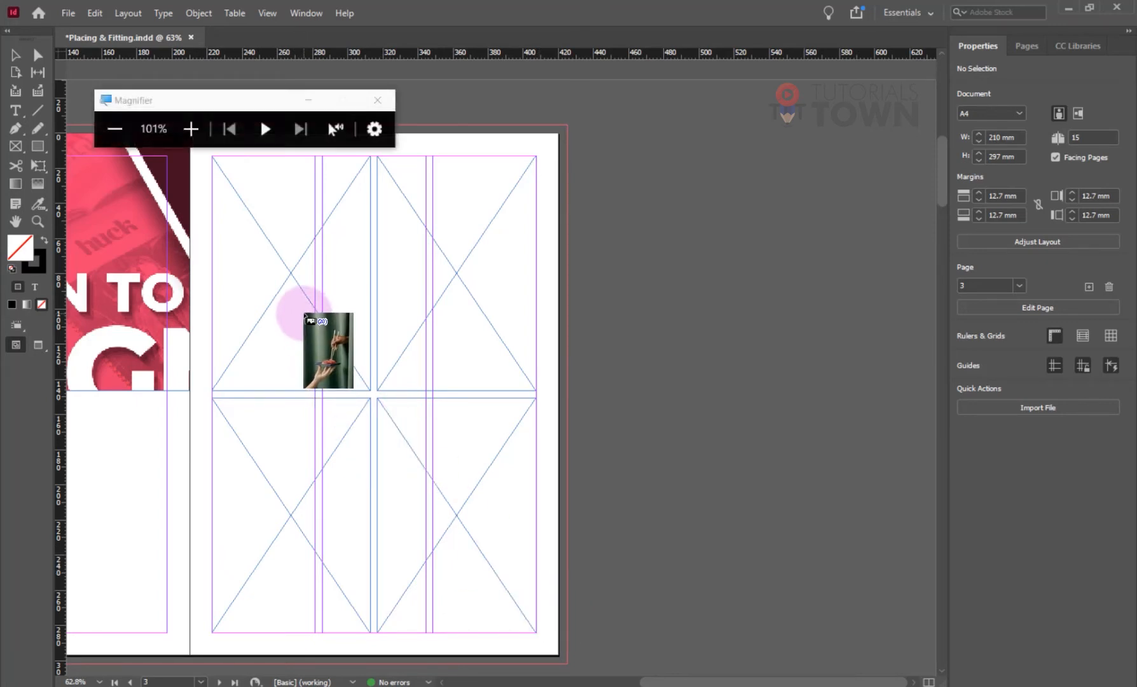
key("super+plus")
key("super+plus")
key("super+plus")
key("super+plus")
key("super+plus")
key("super+plus")
key("super+plus")
key("super+plus")
key("super+plus")
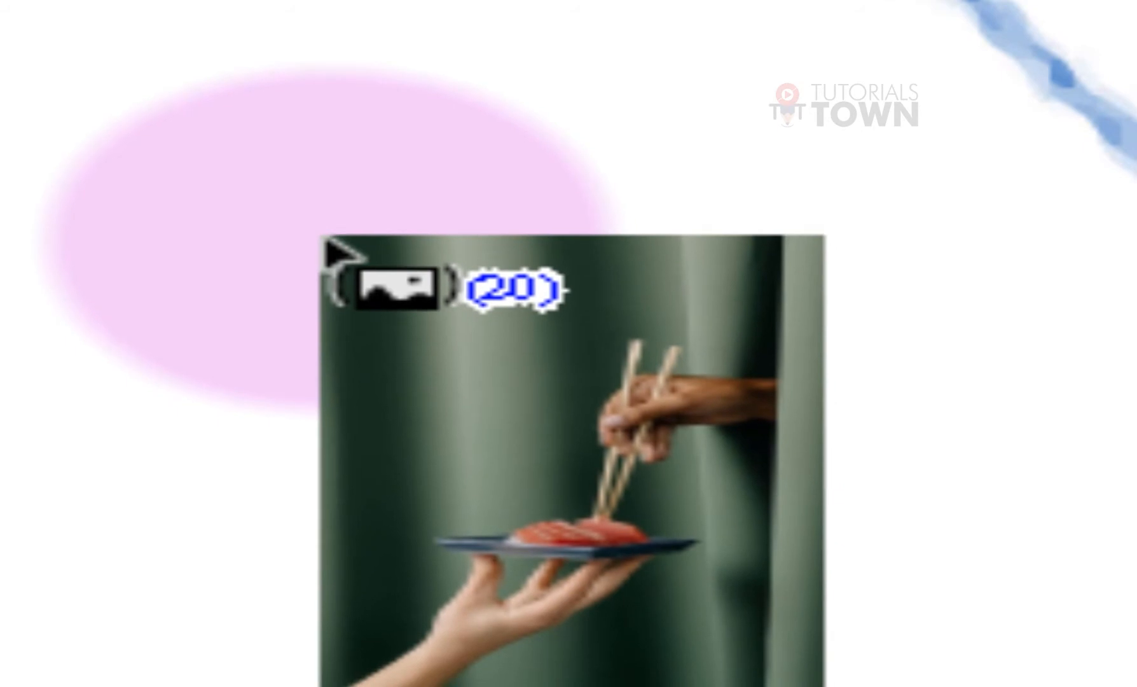
key("super+minus")
key("super+minus")
key("super+minus")
key("super+minus")
key("super+minus")
key("super+minus")
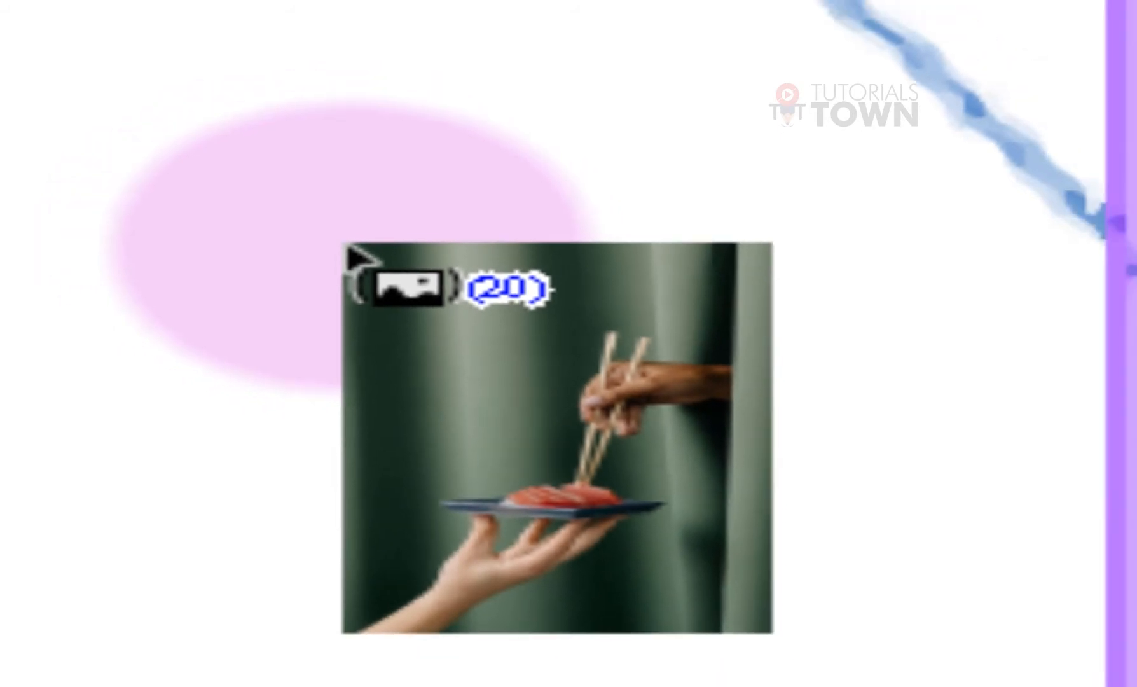
key("super+minus")
key("super+minus")
key("super+minus")
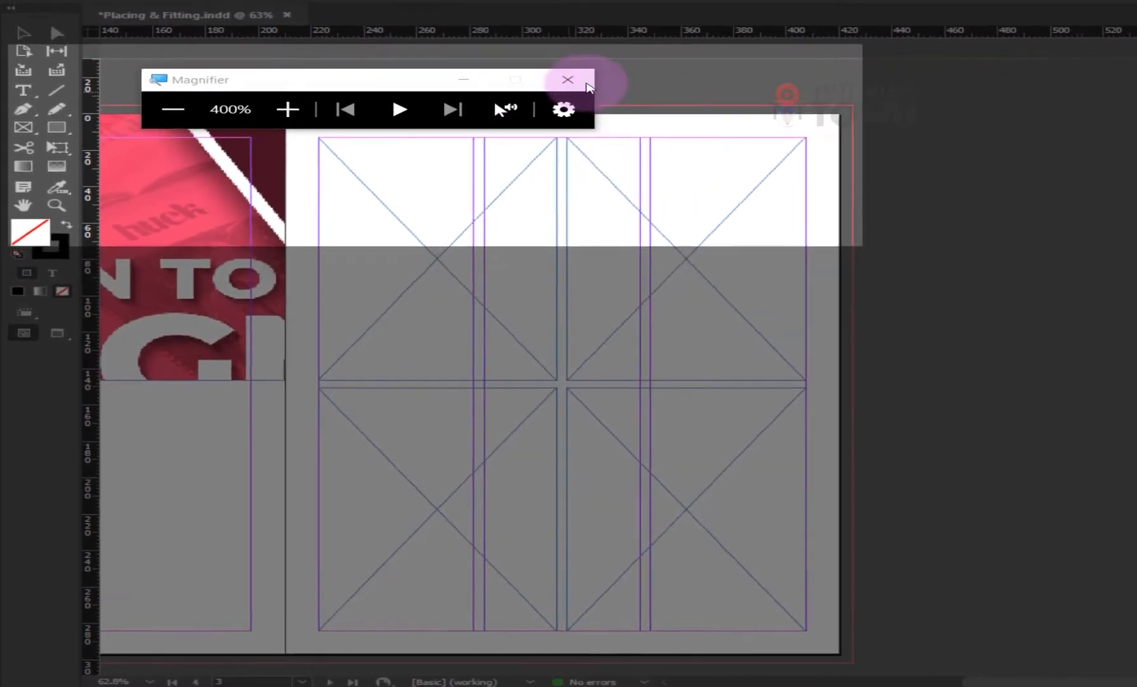
key("super+Escape")
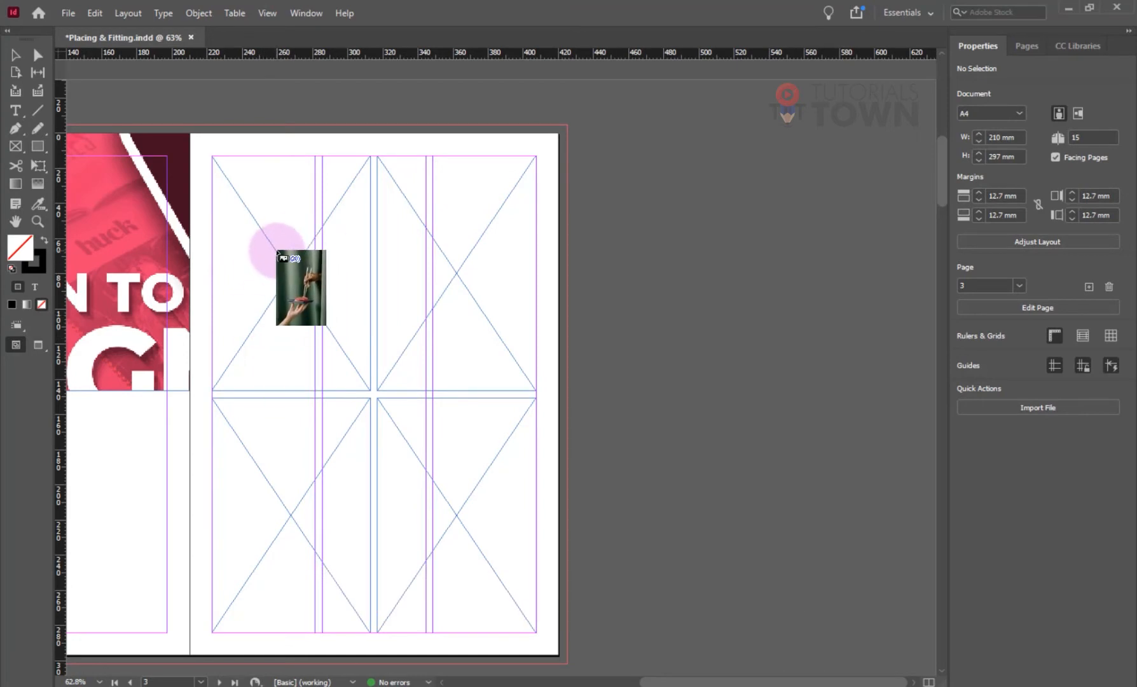
Fill the upper frames of page 3 with the chopsticks photo on the left and a parrot-feather photo on the right.
left_click(251, 226)
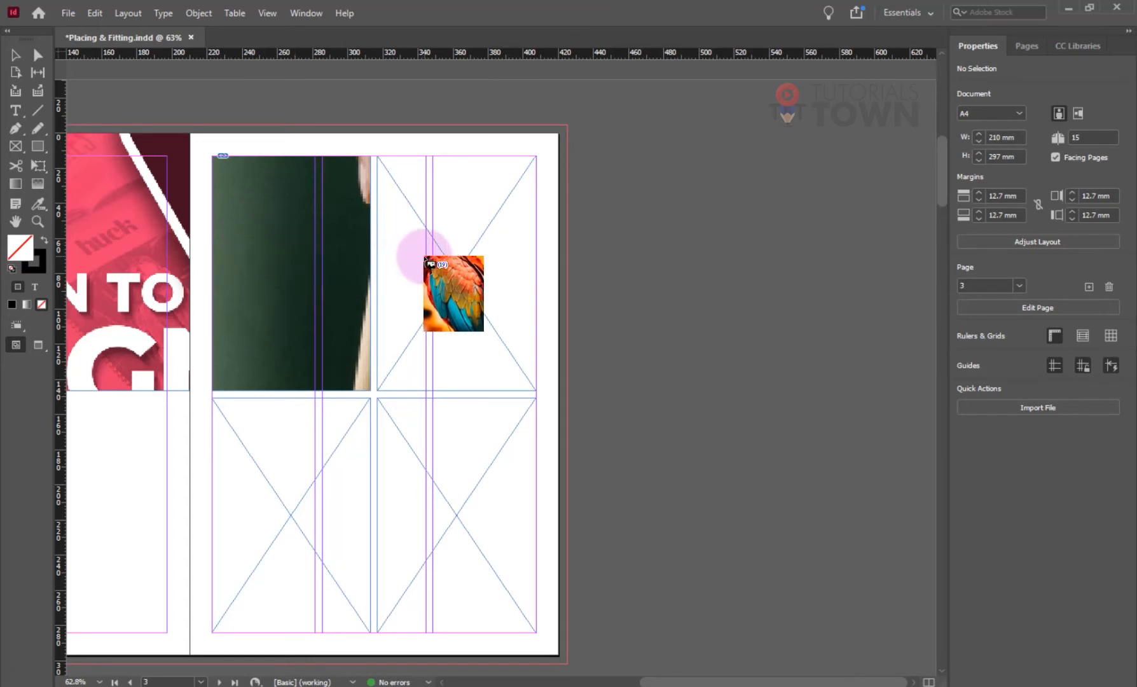
left_click(426, 257)
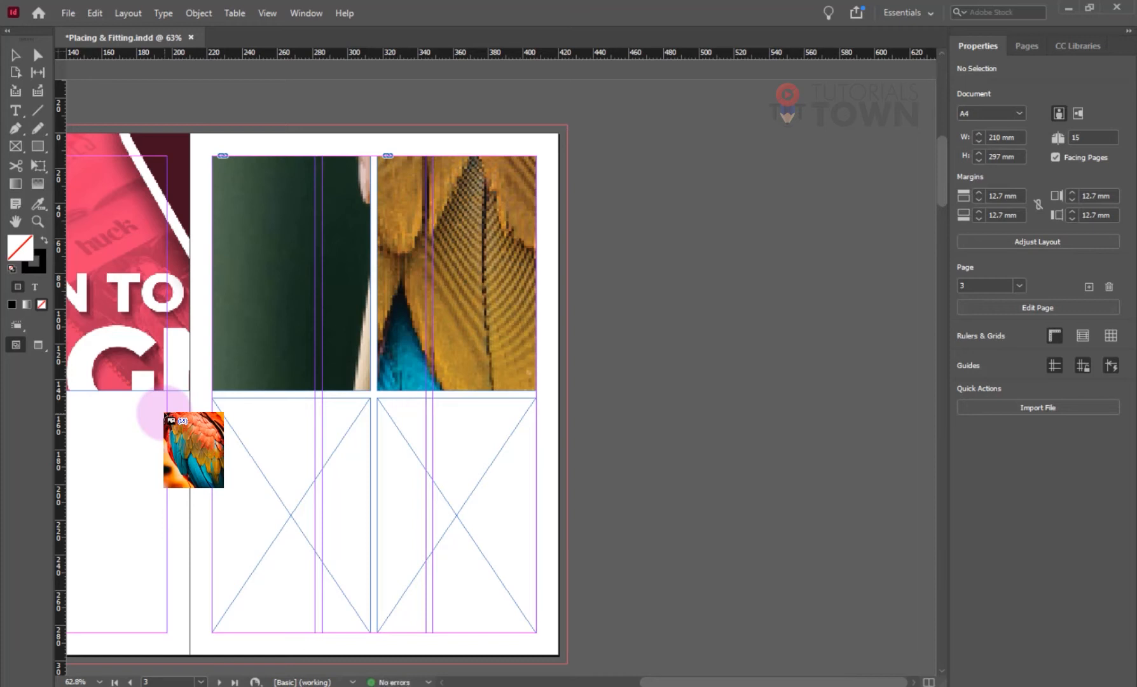
Discard the duplicate feather photo from the cursor and fill page 3's lower frames, using the globe photo in the left one.
left_click_drag(413, 442, 448, 398)
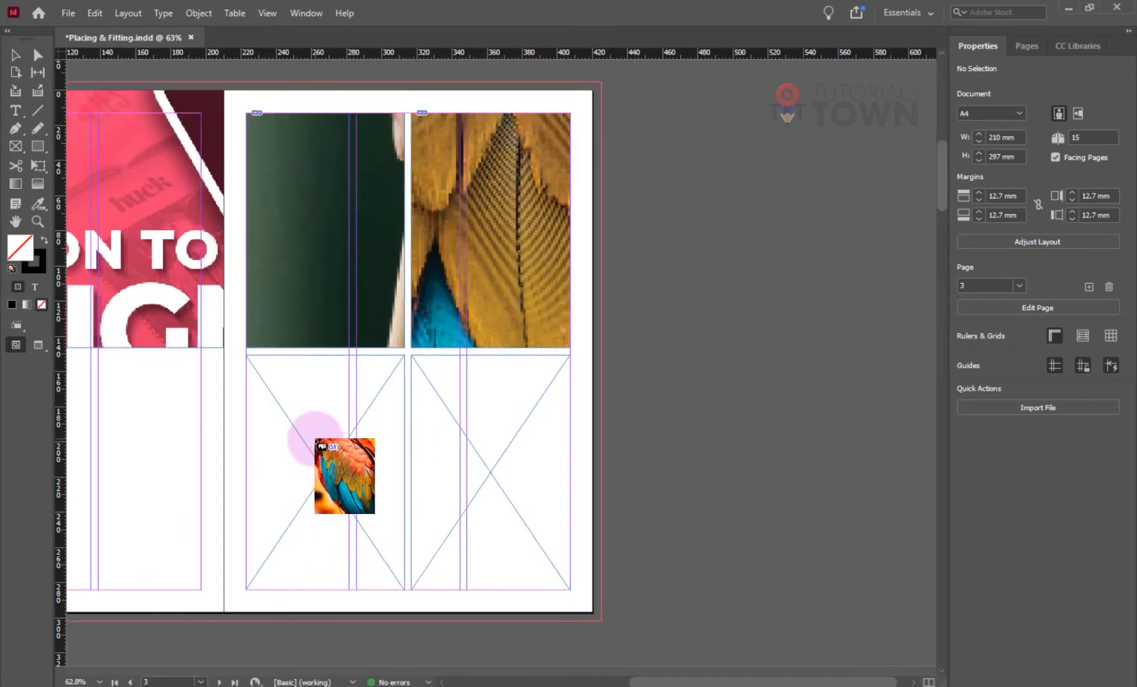
key("Escape")
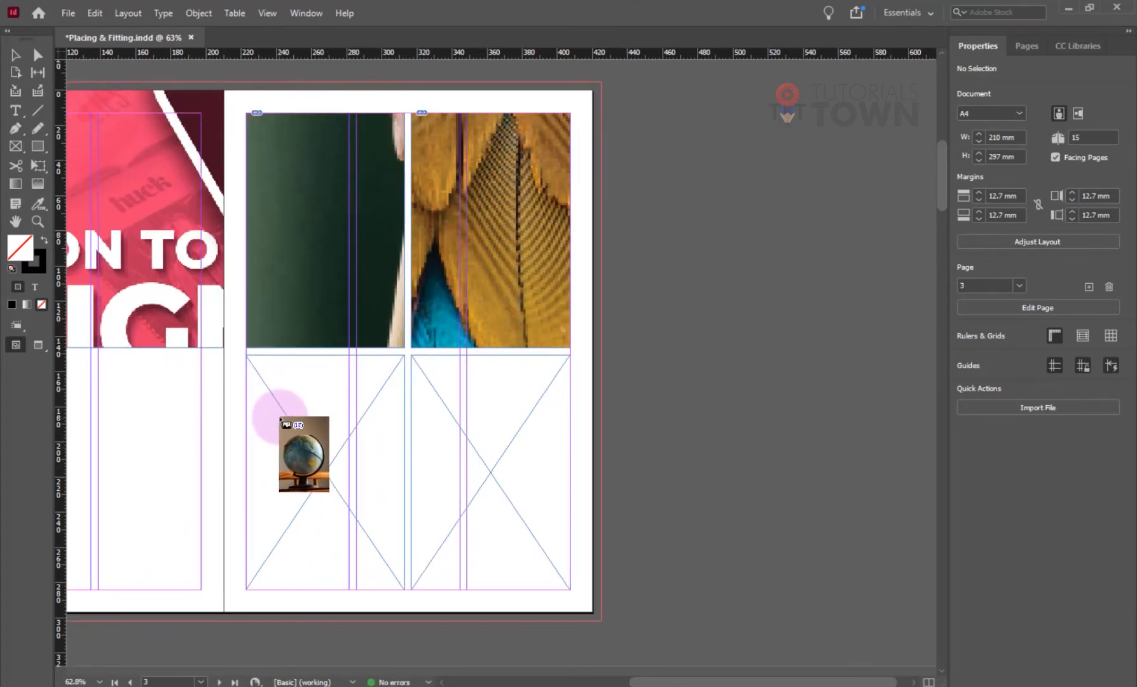
left_click(279, 408)
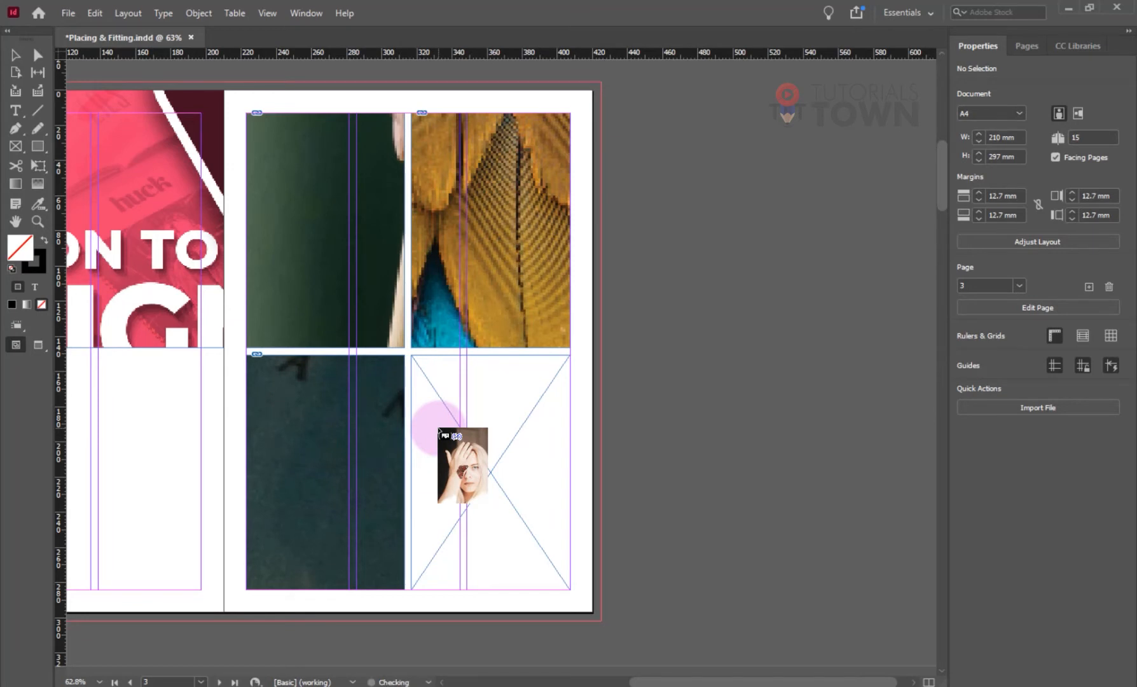
key("Right")
left_click(447, 445)
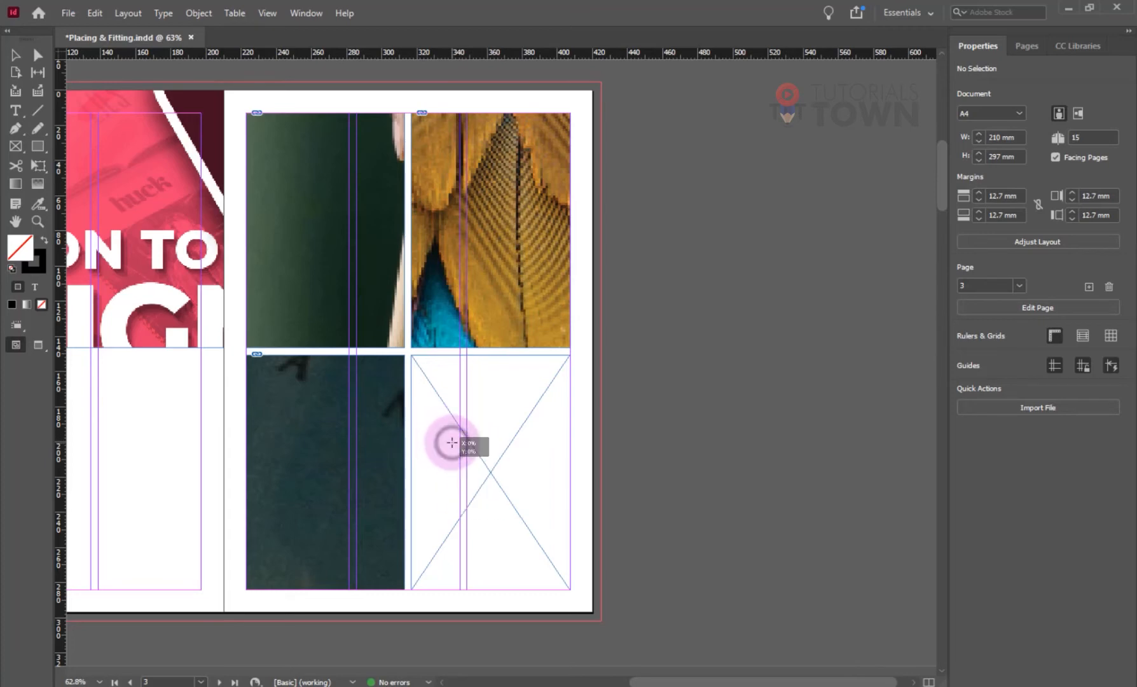
Place the dark horse photo into the left tall frame on page 5.
left_click_drag(233, 585, 579, 93)
left_click_drag(518, 435, 392, 351)
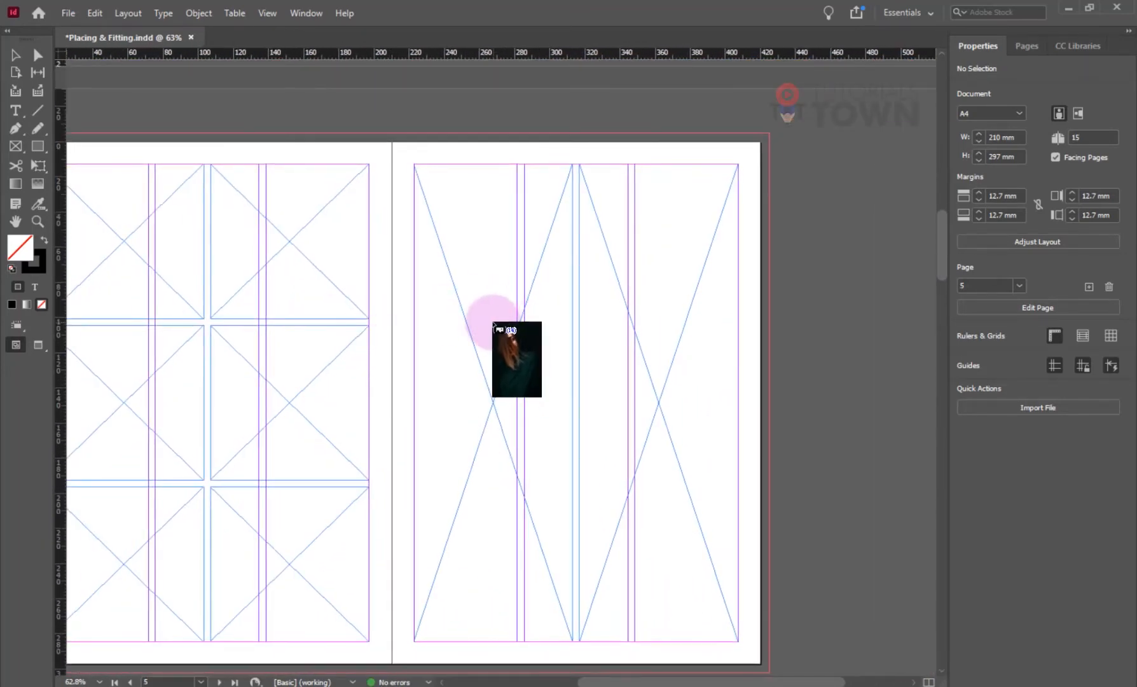
left_click(477, 407)
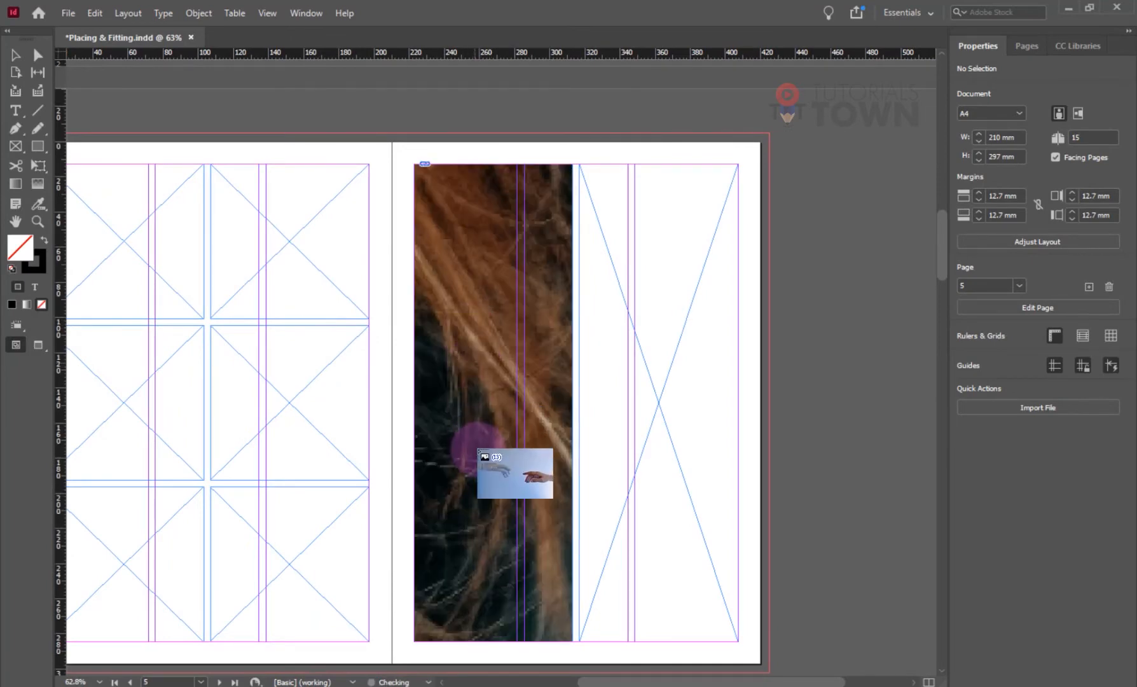
Place the photo of two reaching hands on a blue background into the top frame of page 6.
left_click_drag(274, 286, 394, 327)
left_click_drag(315, 472, 287, 186)
left_click_drag(297, 493, 283, 325)
left_click(227, 462)
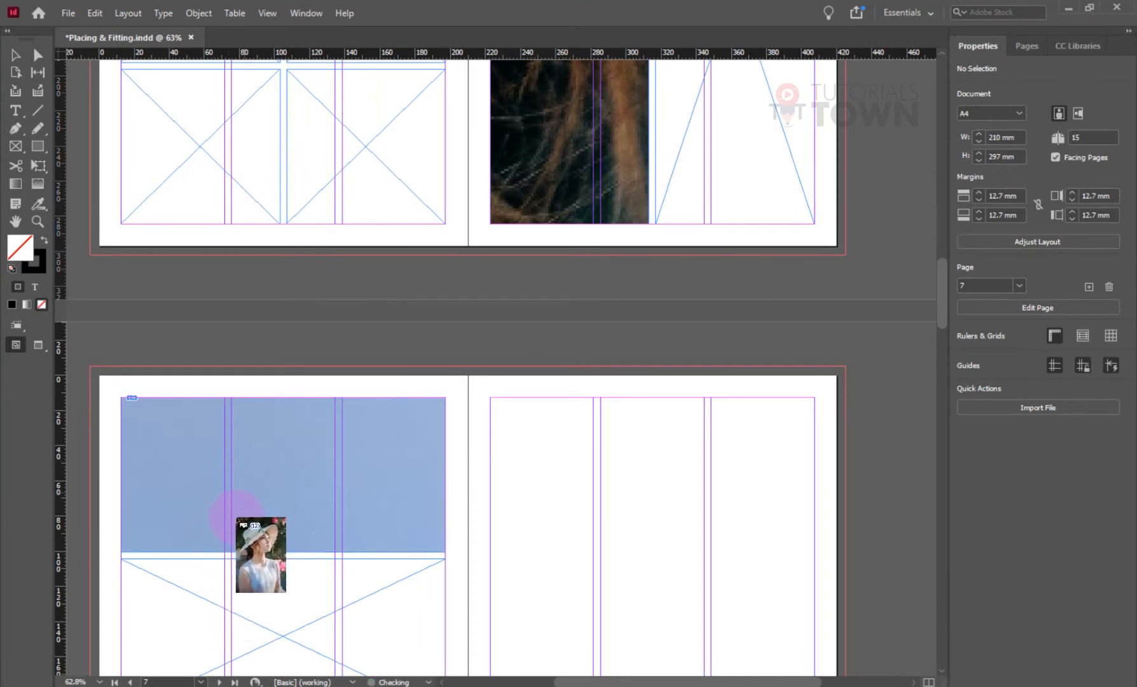
Place the photo of the woman in a sun hat into the right tall frame on page 5.
left_click_drag(218, 600, 223, 404)
left_click_drag(226, 147, 241, 510)
left_click_drag(652, 382, 554, 401)
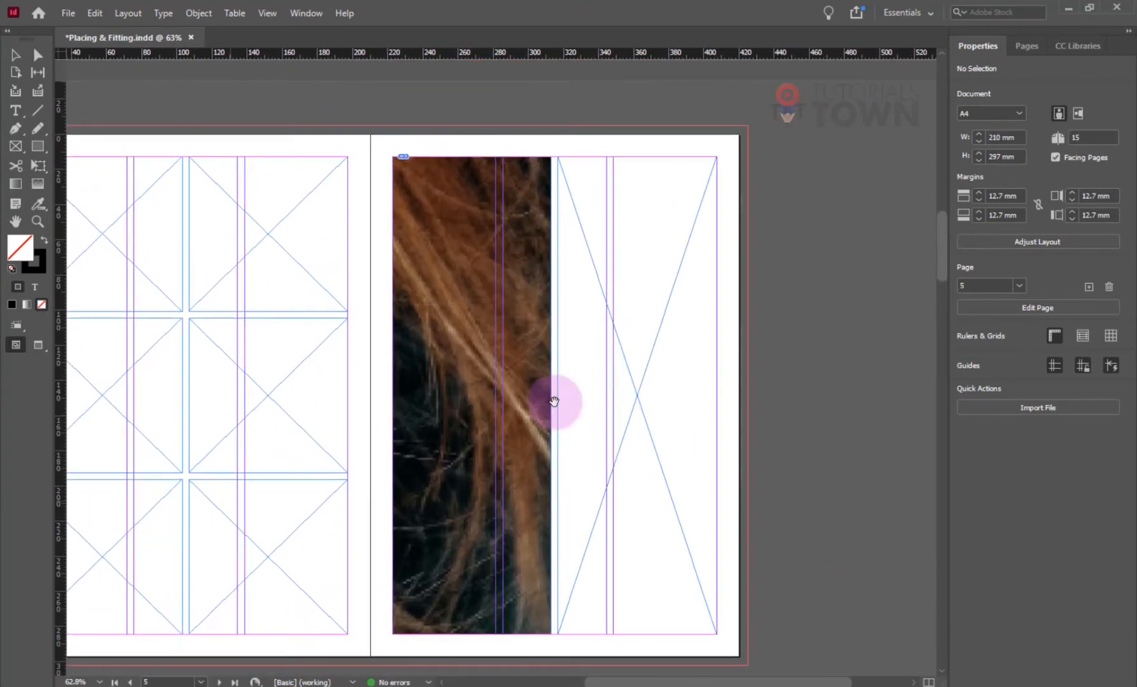
left_click(655, 363)
Place the logo-TT artwork in the middle frame of page 6 and the white robot photo in its bottom frame.
left_click_drag(320, 395, 630, 360)
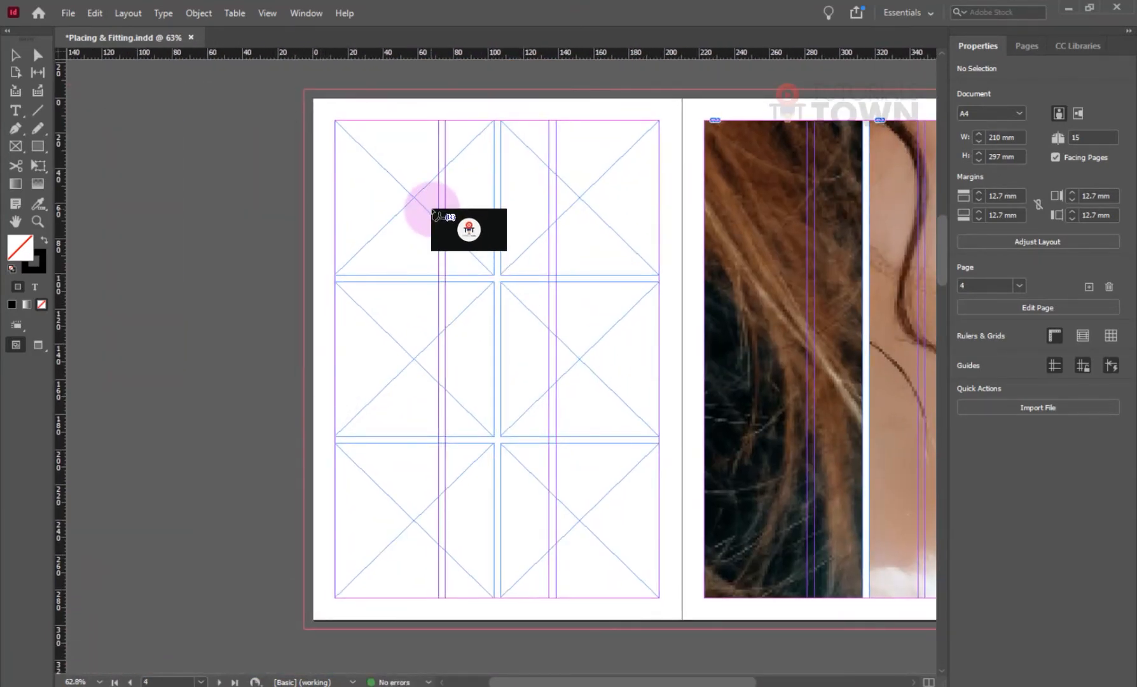
left_click_drag(381, 572, 381, 183)
left_click_drag(372, 465, 244, 167)
left_click(318, 319)
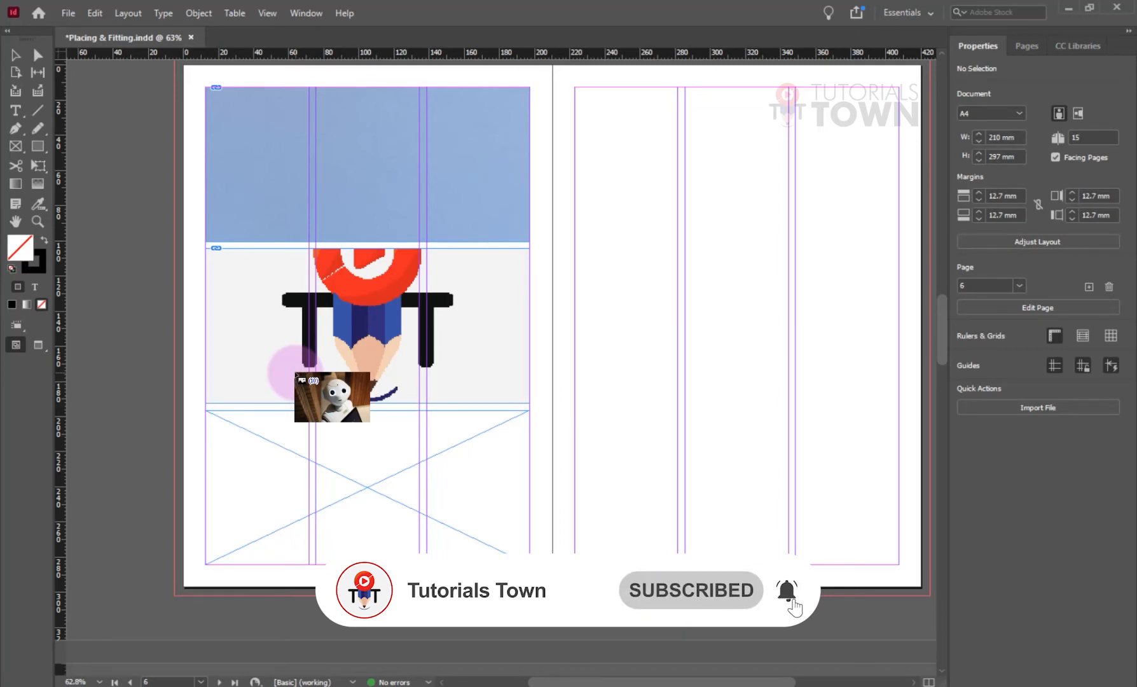
left_click(331, 471)
Fill all six frames on page 4 with loaded photos, starting with the green landscape in the upper-left frame.
key("space")
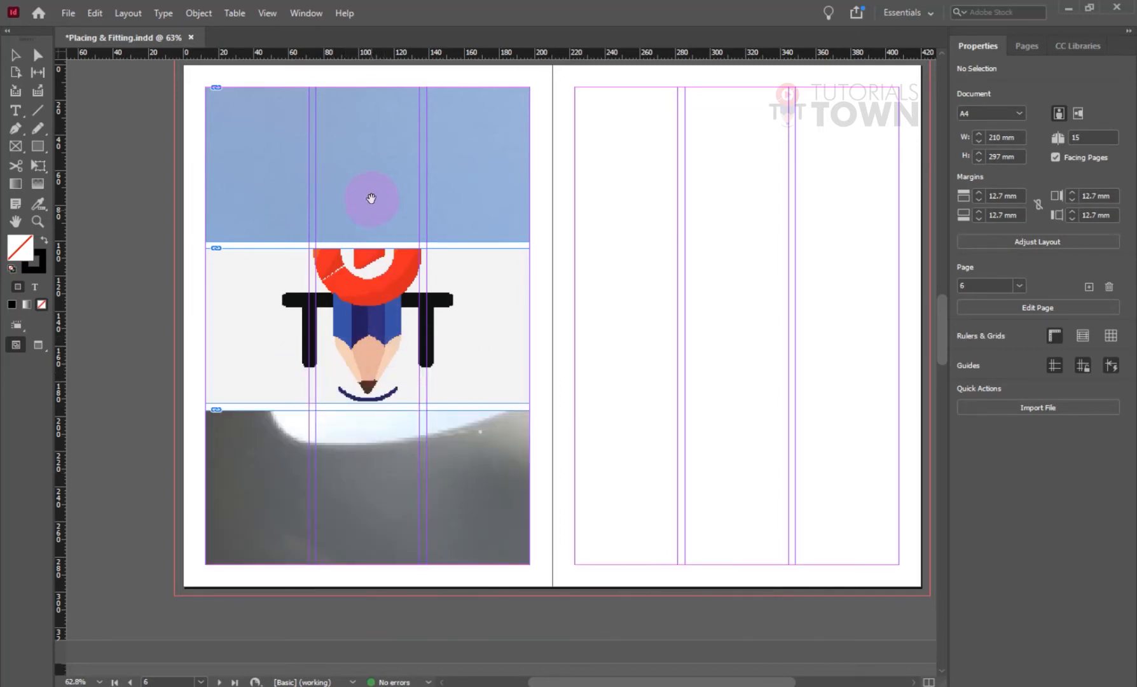
left_click_drag(372, 198, 304, 591)
left_click_drag(162, 187, 283, 232)
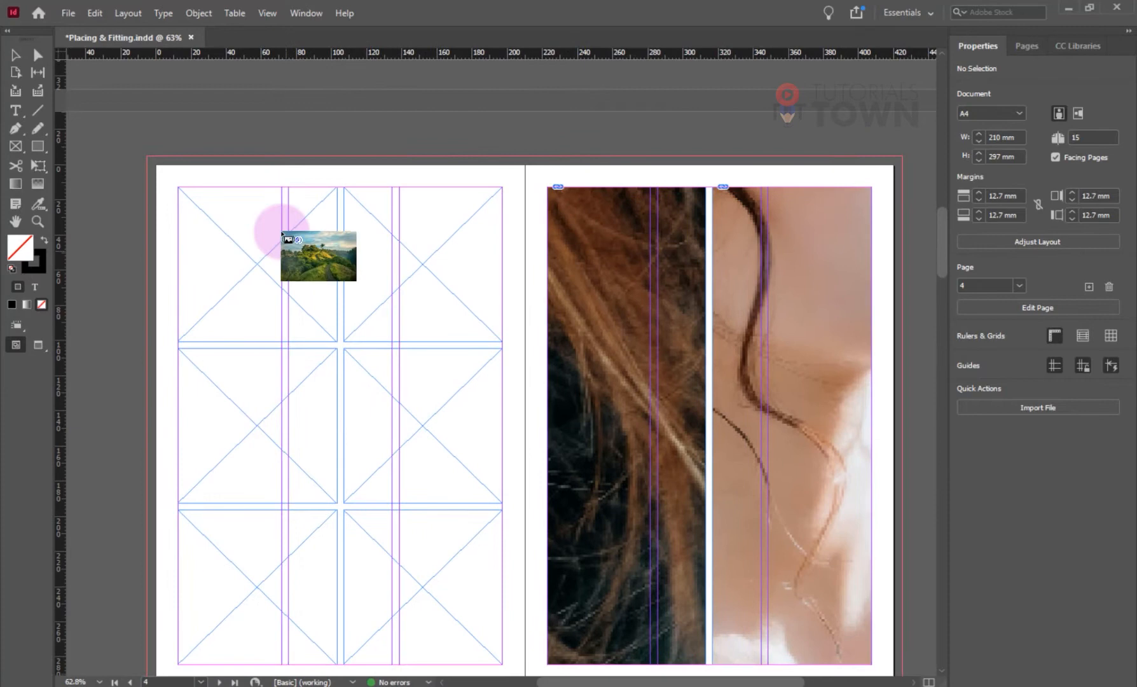
left_click(257, 255)
left_click(386, 260)
left_click(406, 386)
left_click(279, 457)
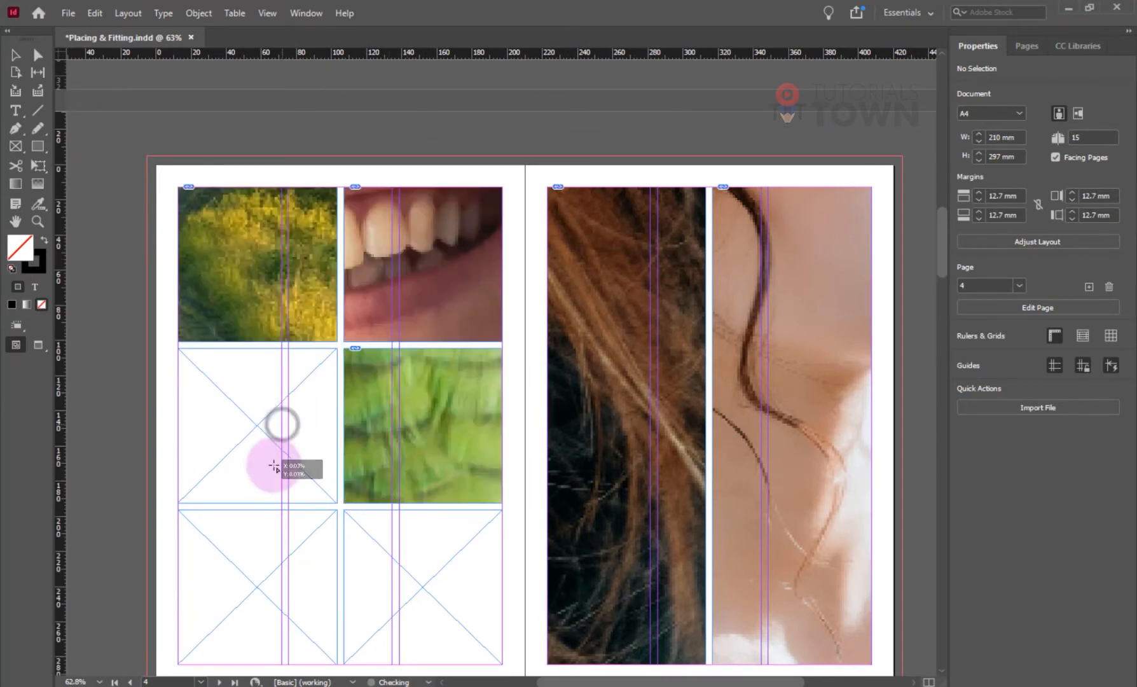
left_click(260, 581)
left_click(393, 566)
Go to the empty page 7 and discard the images still loaded in the place cursor.
scroll(356, 360, "down", 5)
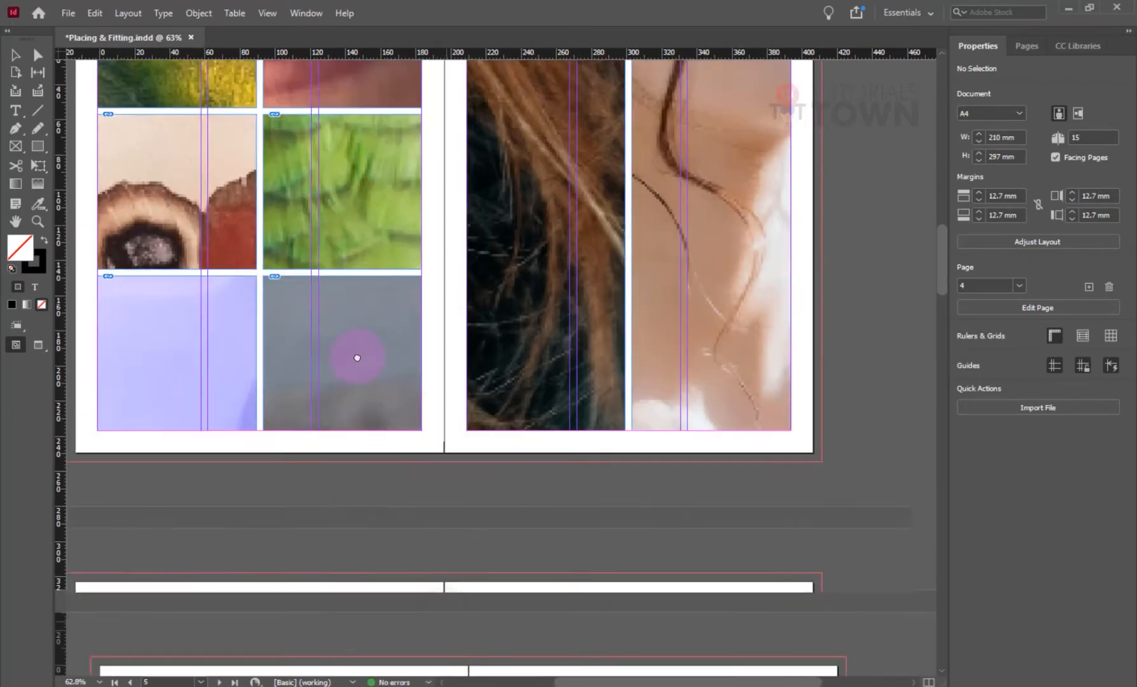
left_click_drag(361, 474, 346, 596)
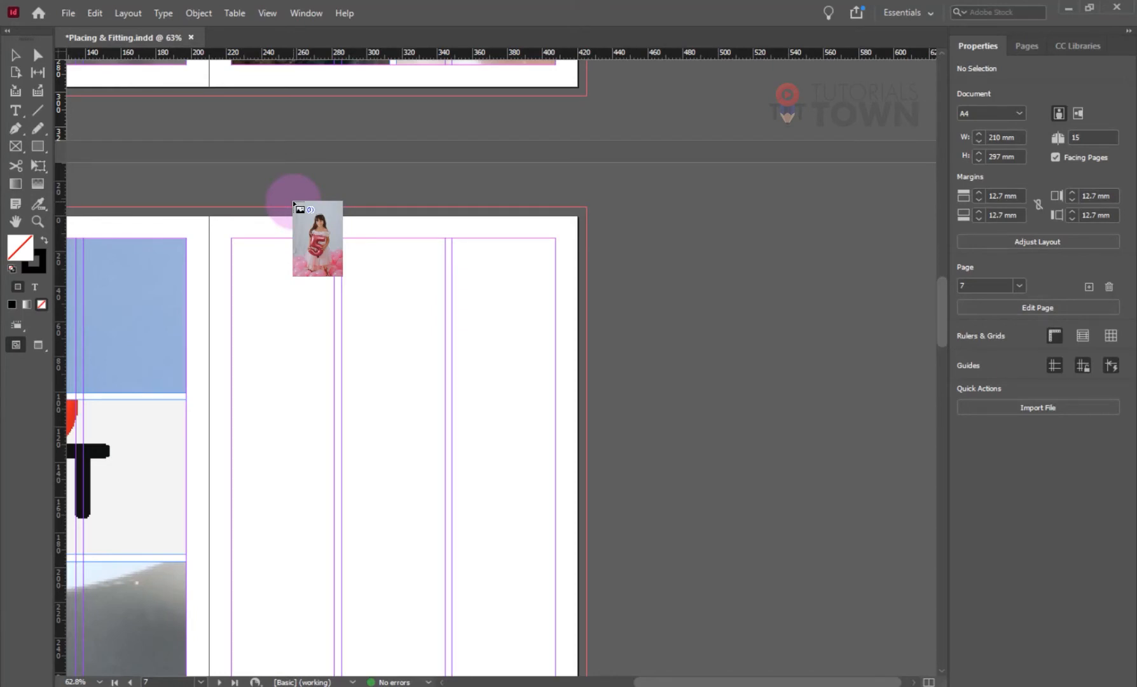
scroll(304, 262, "down", 3)
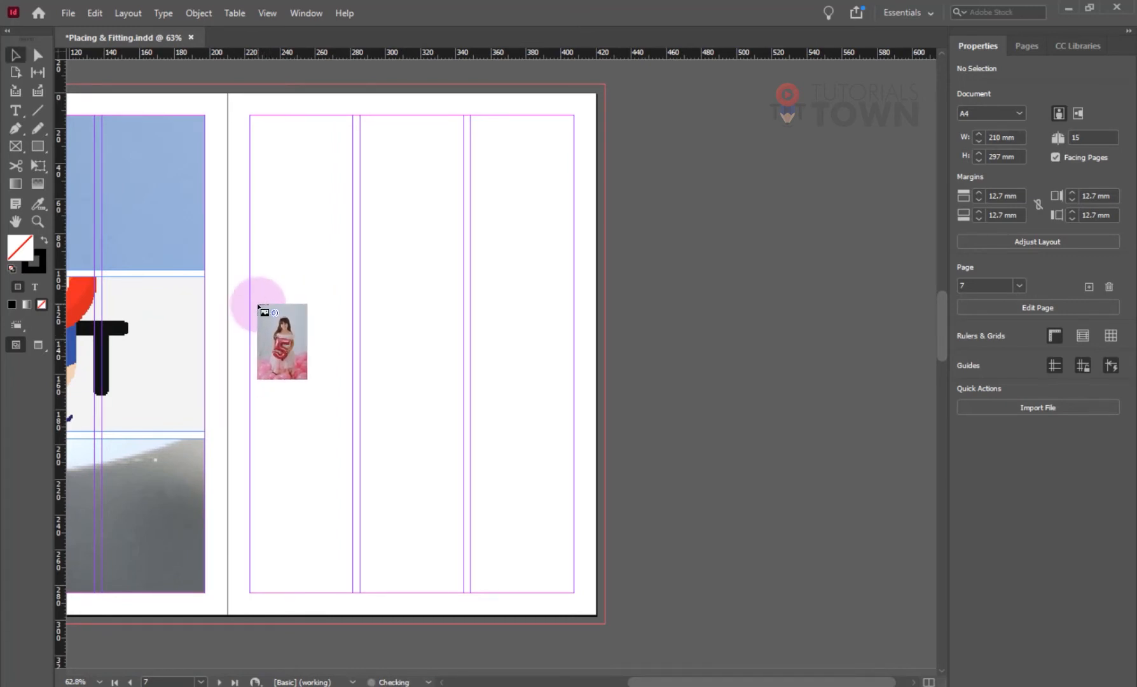
key("Escape")
left_click_drag(190, 284, 310, 257)
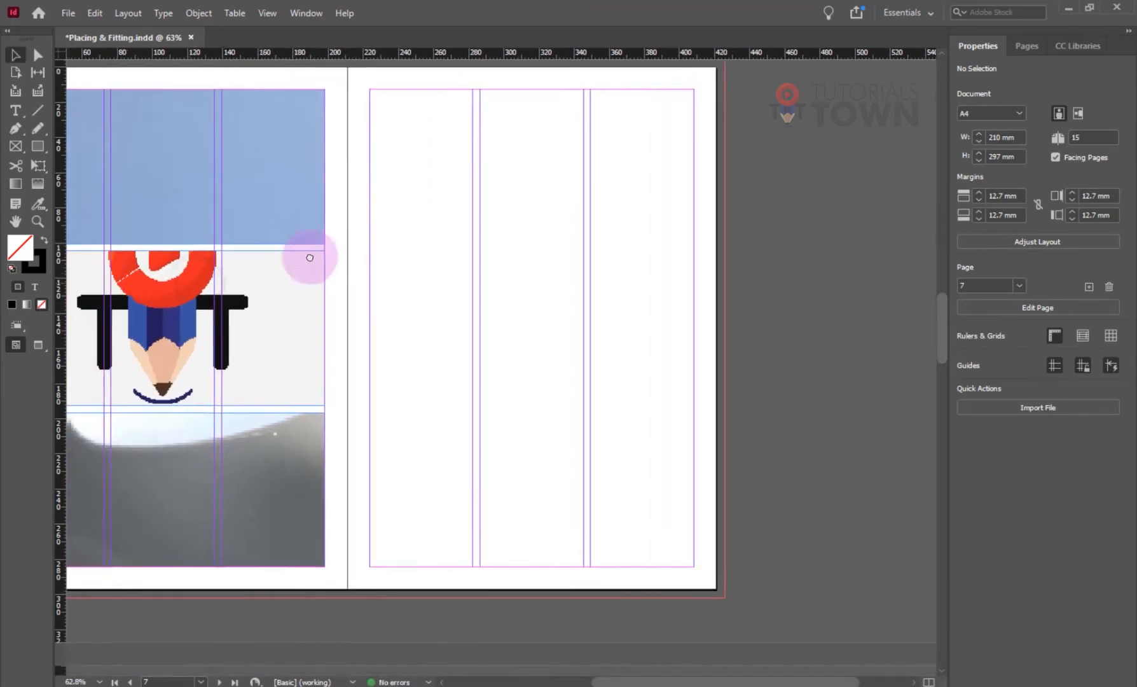
left_click_drag(439, 297, 219, 282)
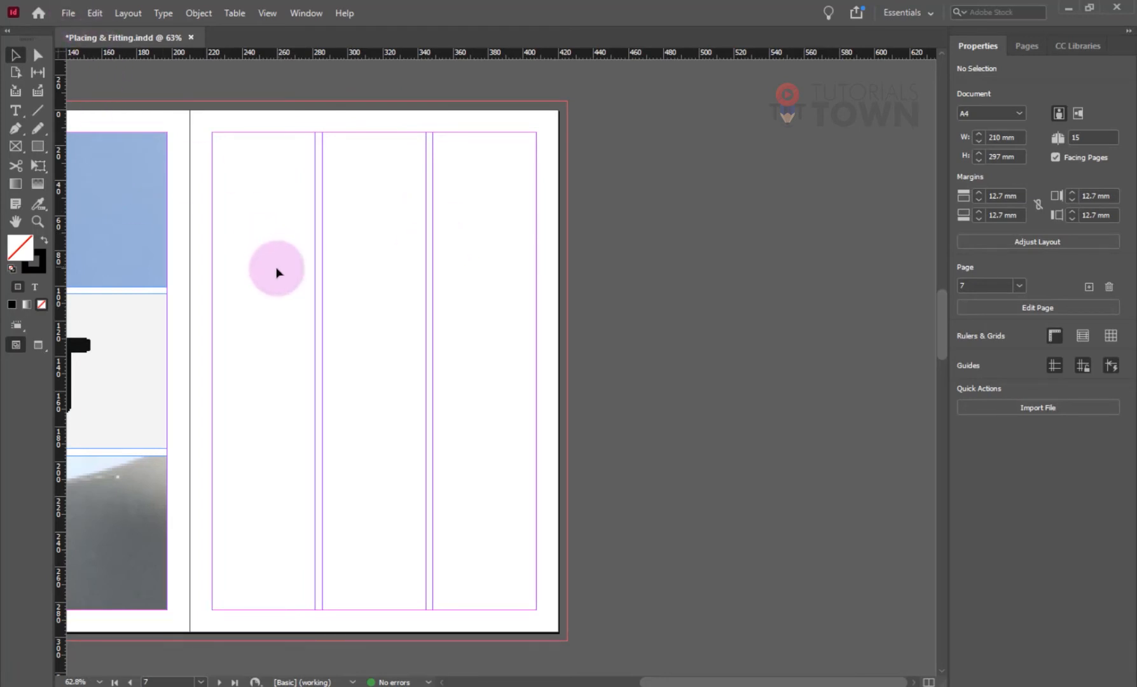
Load all the files in the Images-To-Plece folder, from logo-TT to Thumbnail-ID, for placing.
left_click(67, 14)
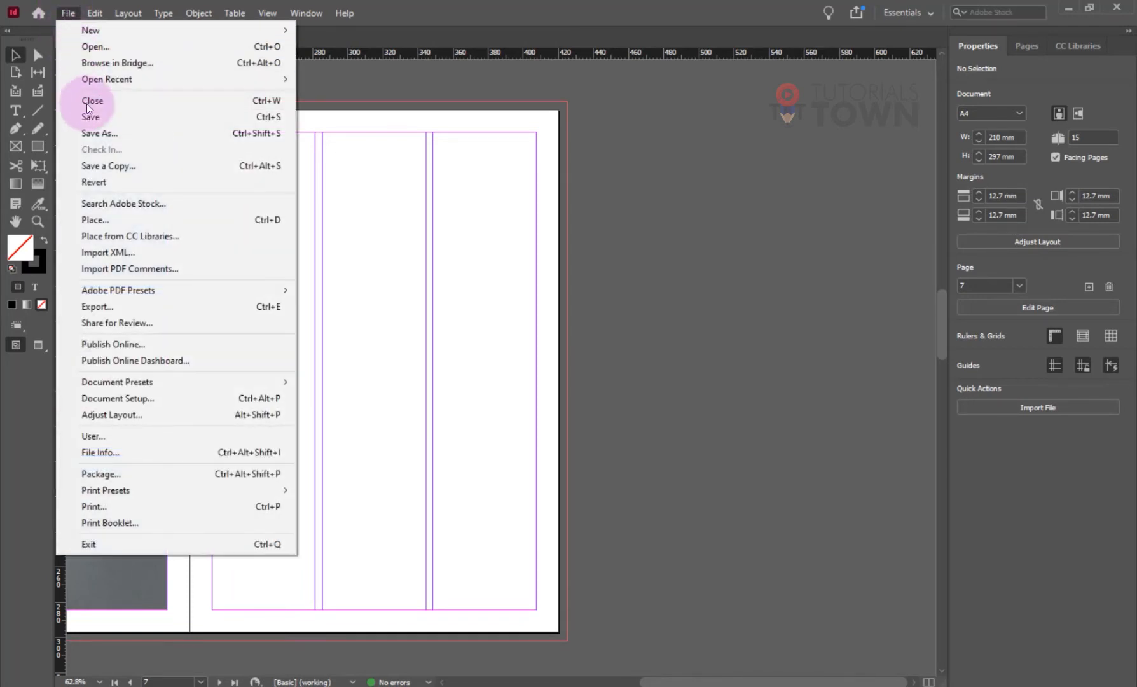
left_click(112, 221)
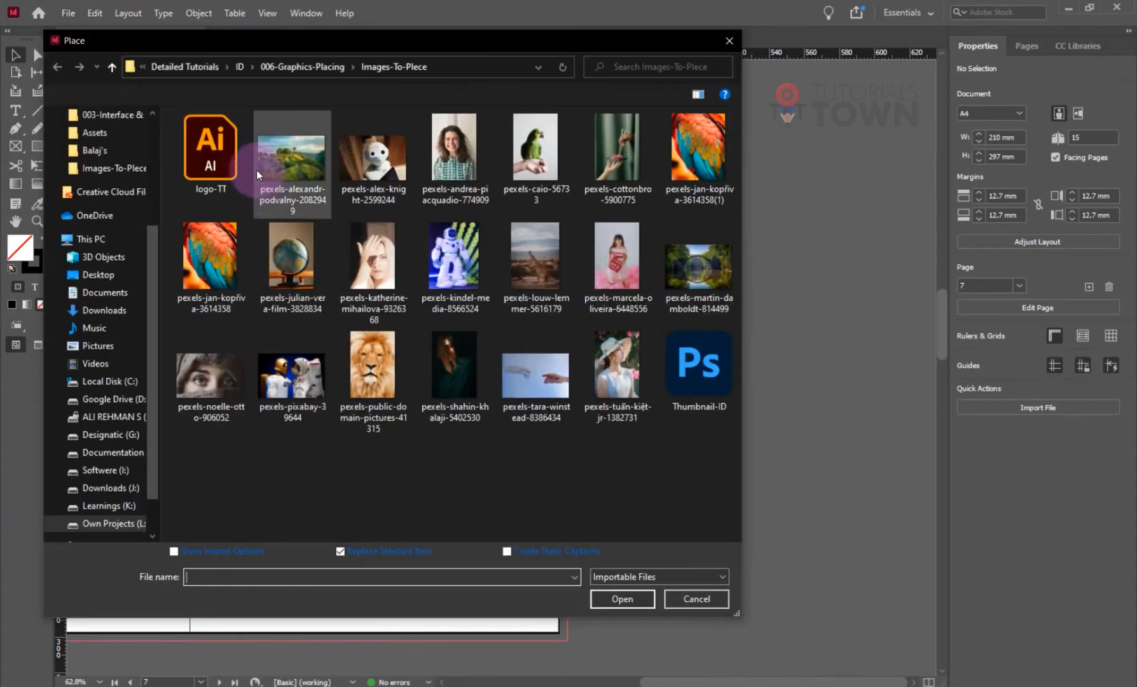
left_click(699, 407, "shift")
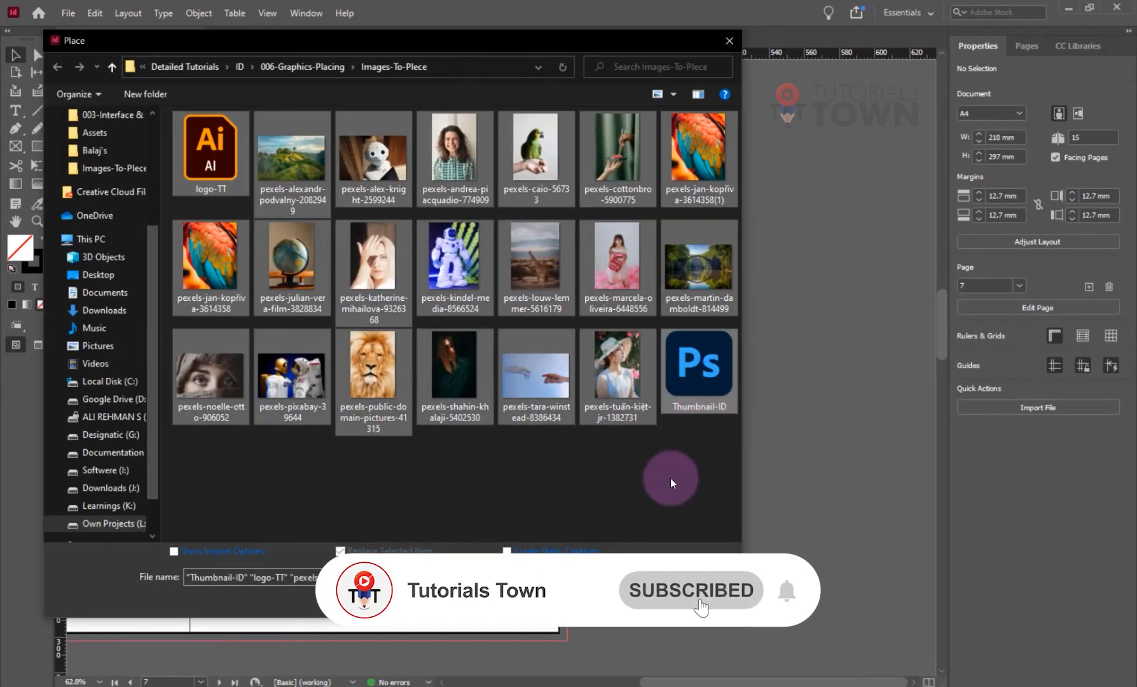
key("Return")
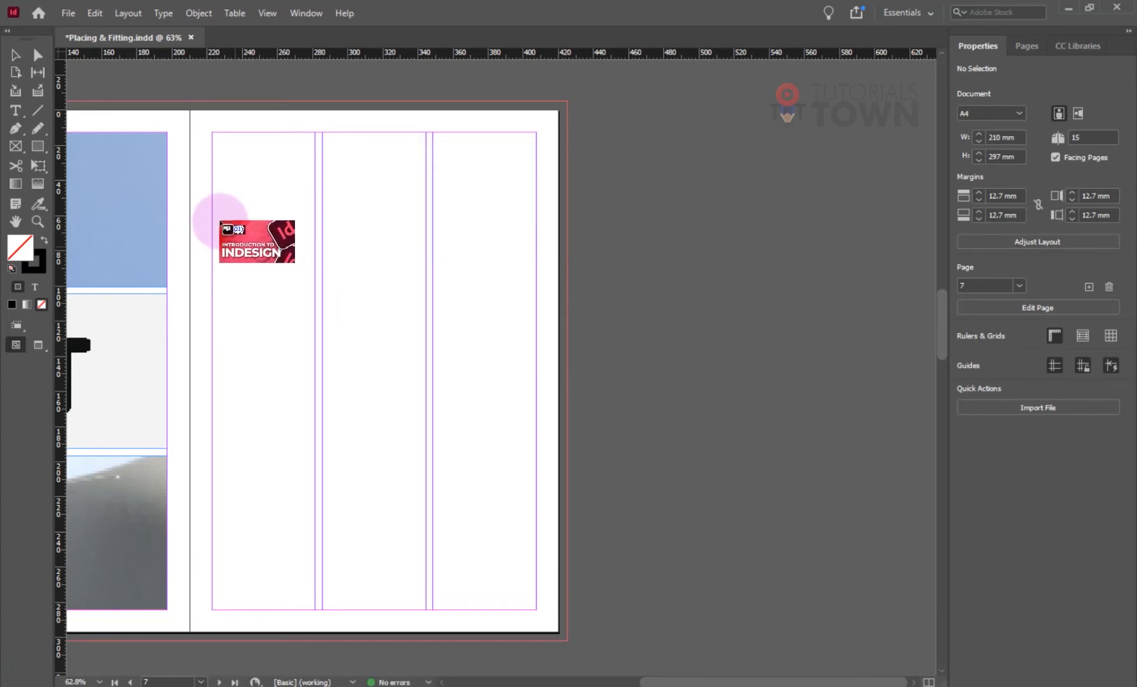
Place the Thumbnail-ID image across the full margin width at the top of page 7 and the logo-TT artwork at the same width beneath it.
scroll(195, 191, "down", 1)
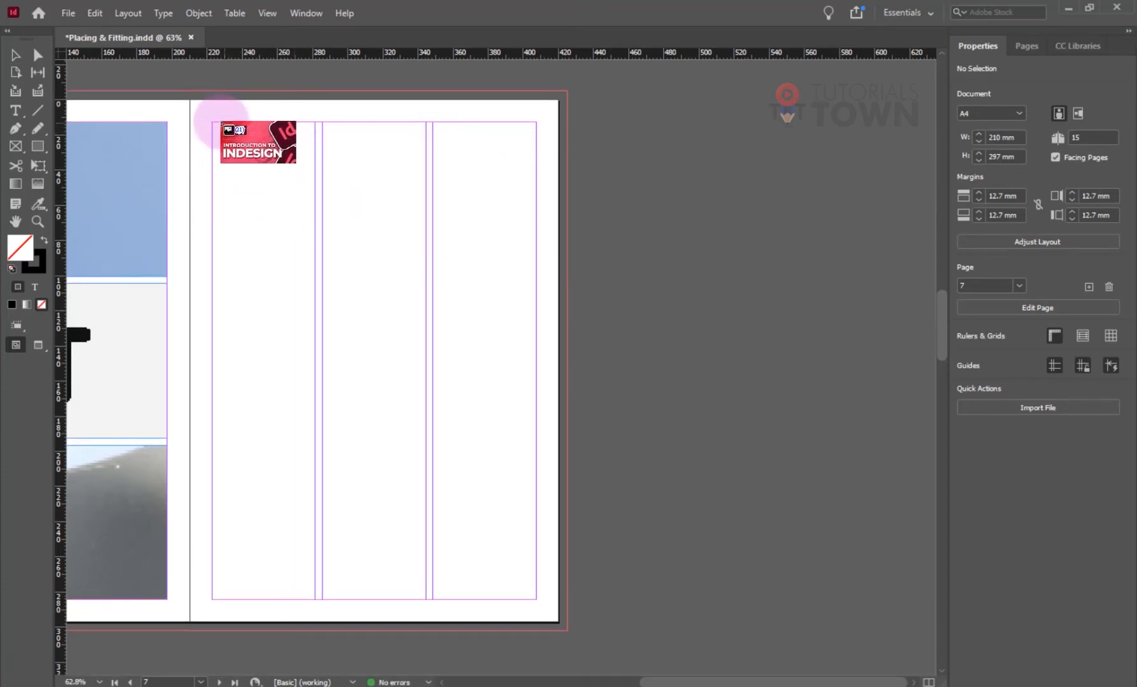
left_click_drag(214, 124, 536, 307)
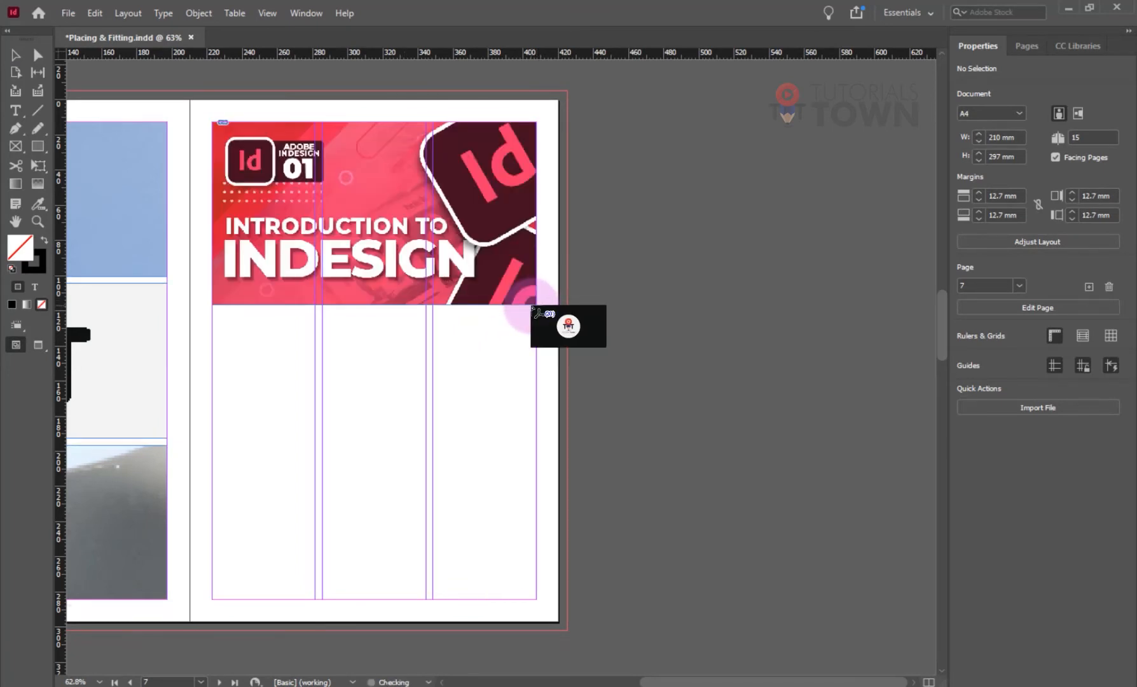
left_click_drag(213, 311, 535, 469)
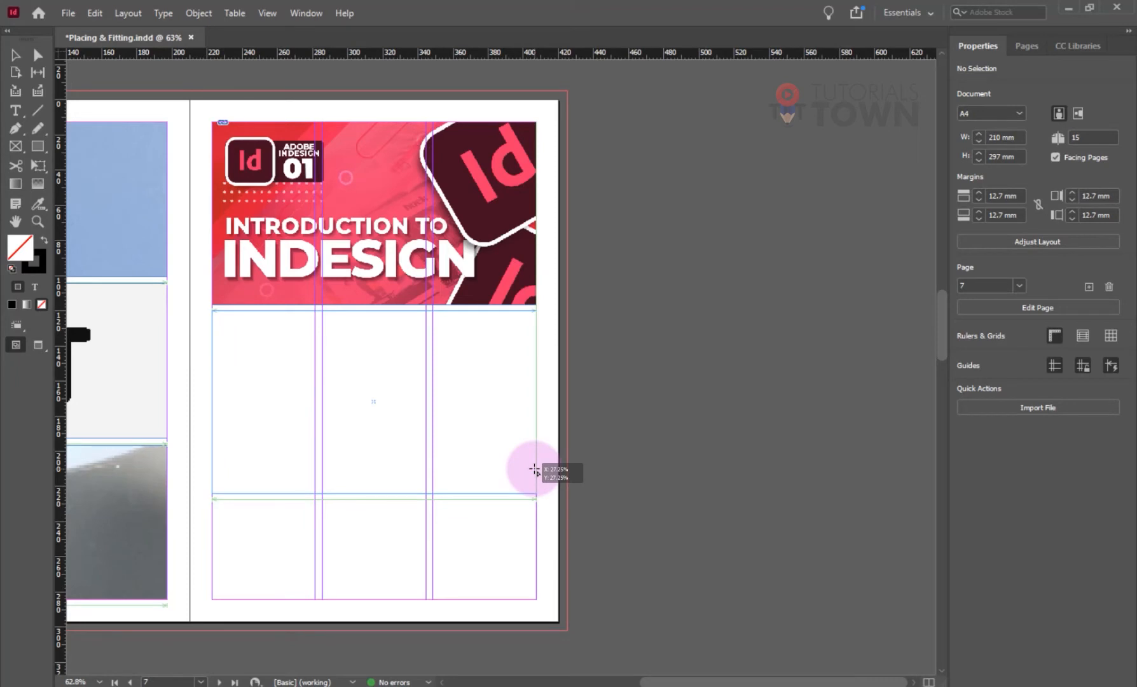
left_click_drag(535, 469, 535, 470)
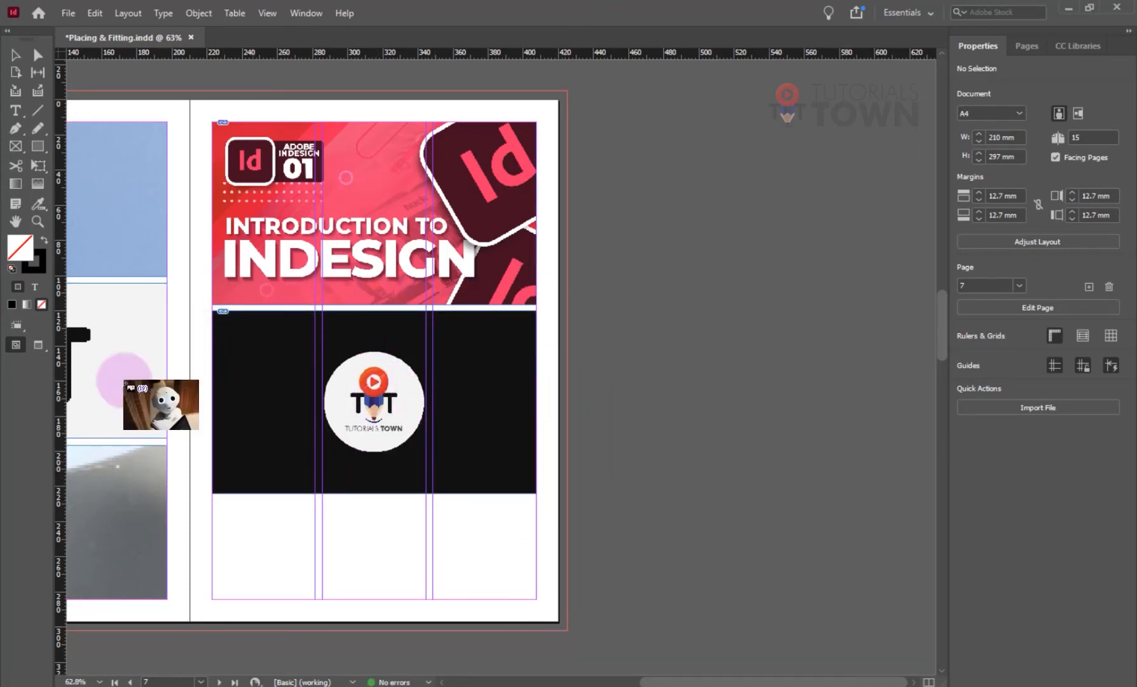
Place the white robot photo in a 210 × 297 mm frame covering all of page 8 and select that frame.
key("space")
left_click_drag(156, 567, 398, 322)
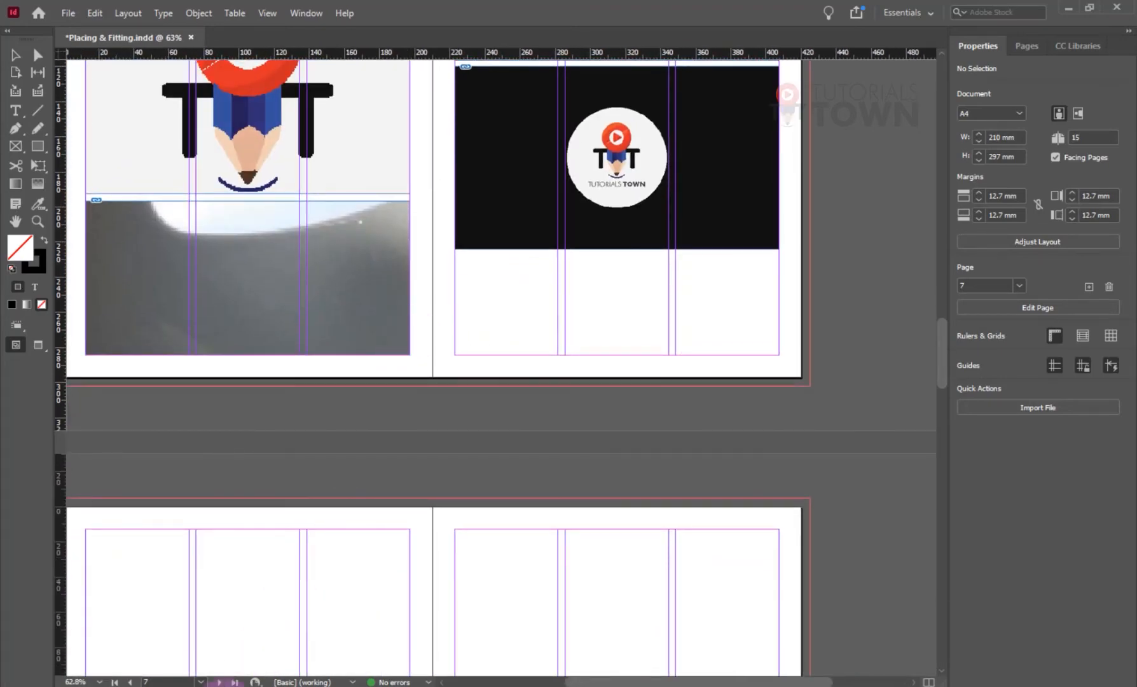
left_click(228, 686)
left_click(307, 686)
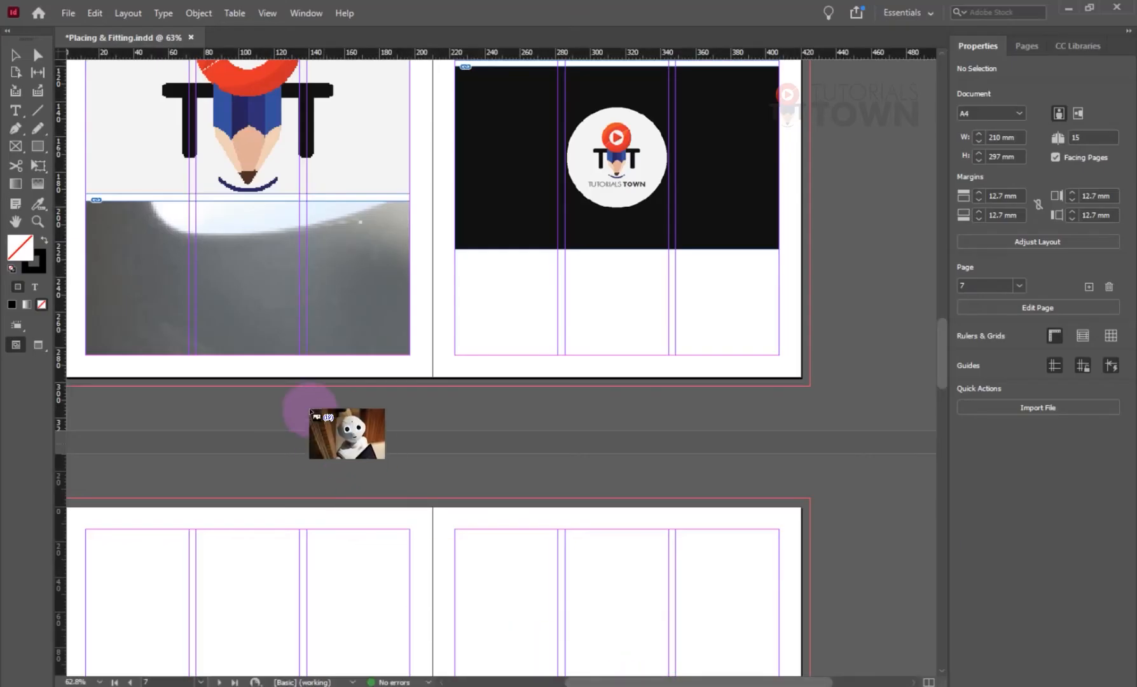
key("space")
left_click_drag(142, 573, 236, 295)
left_click_drag(318, 439, 274, 337)
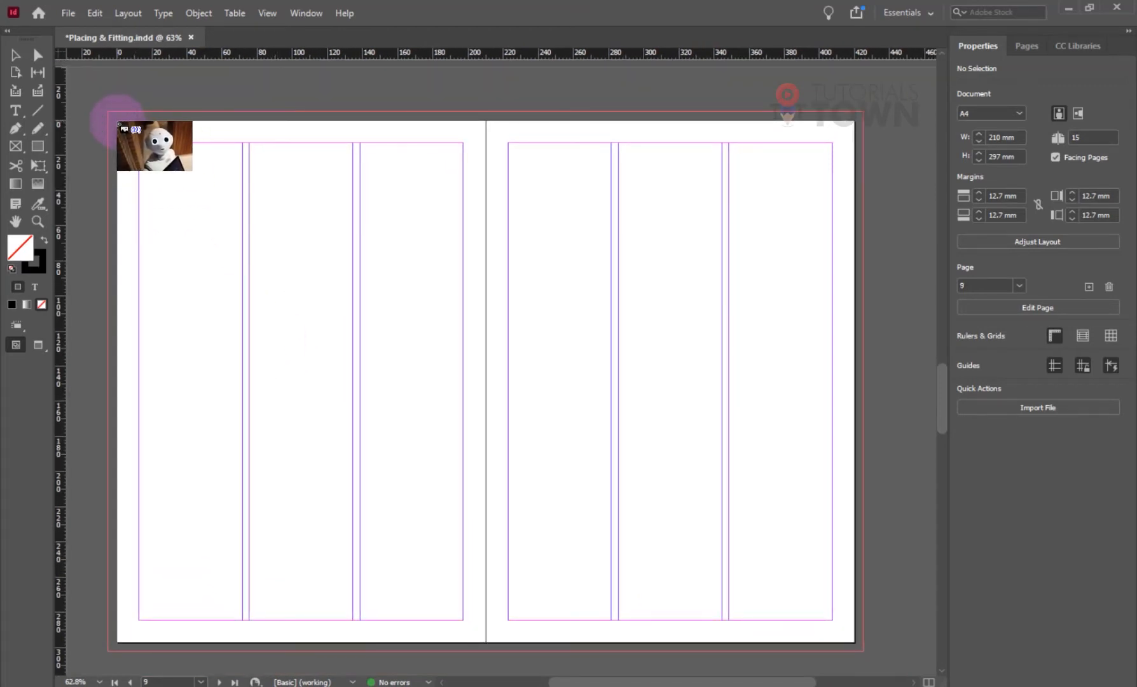
left_click_drag(118, 123, 483, 642)
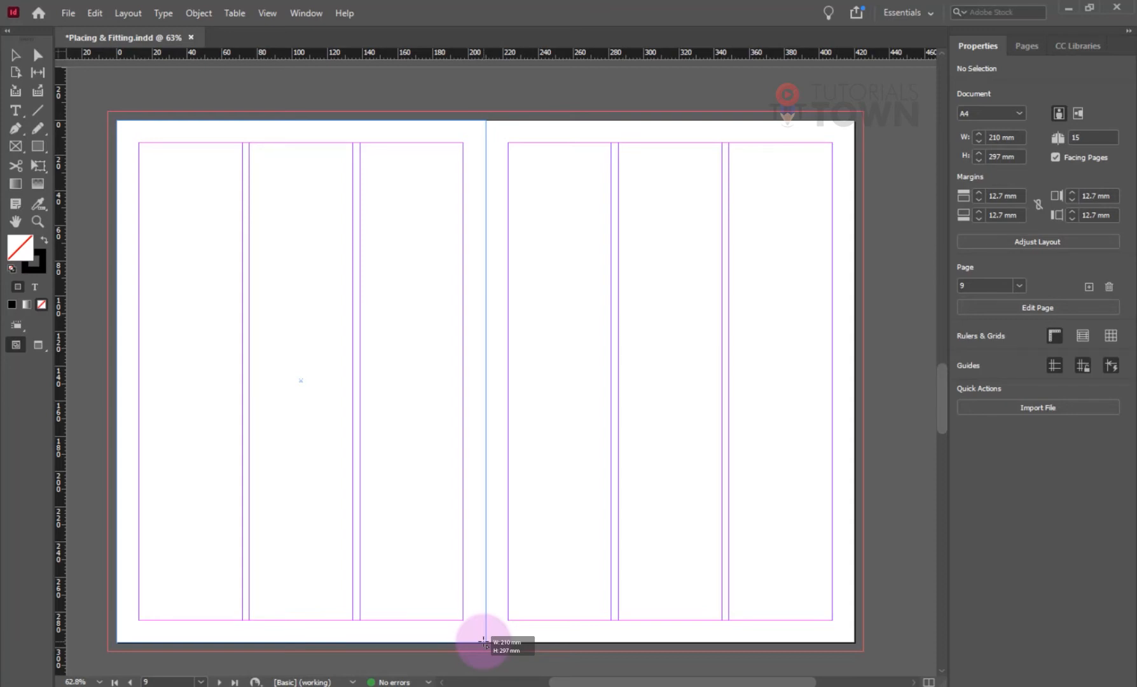
left_click_drag(483, 642, 483, 643)
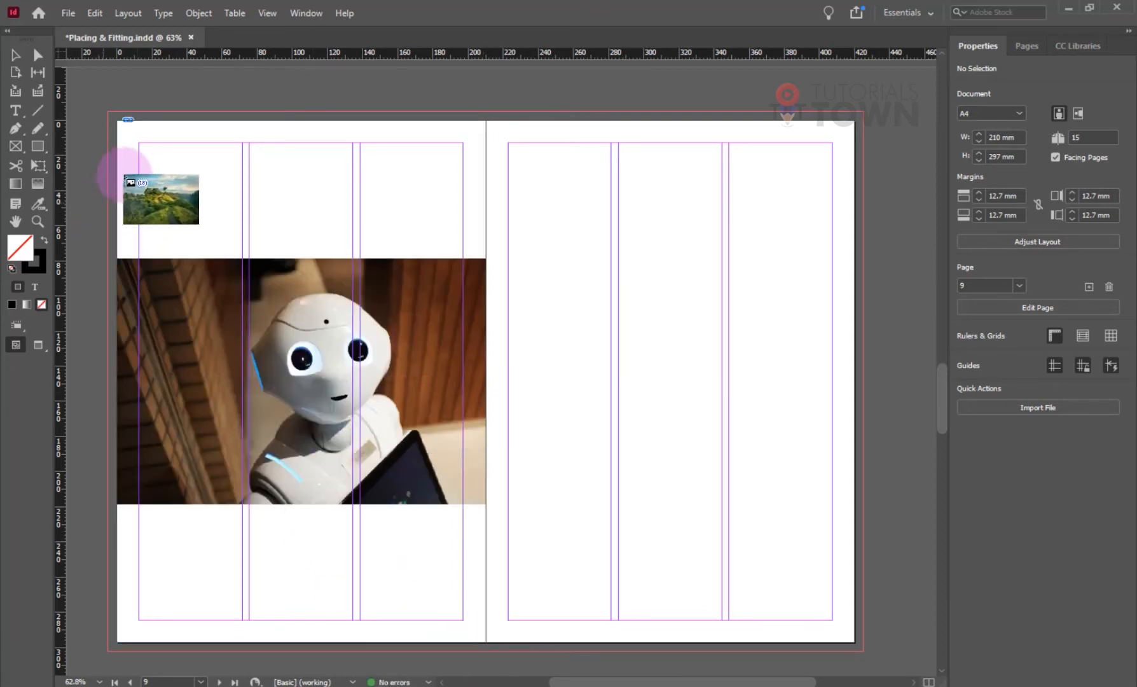
left_click(116, 131)
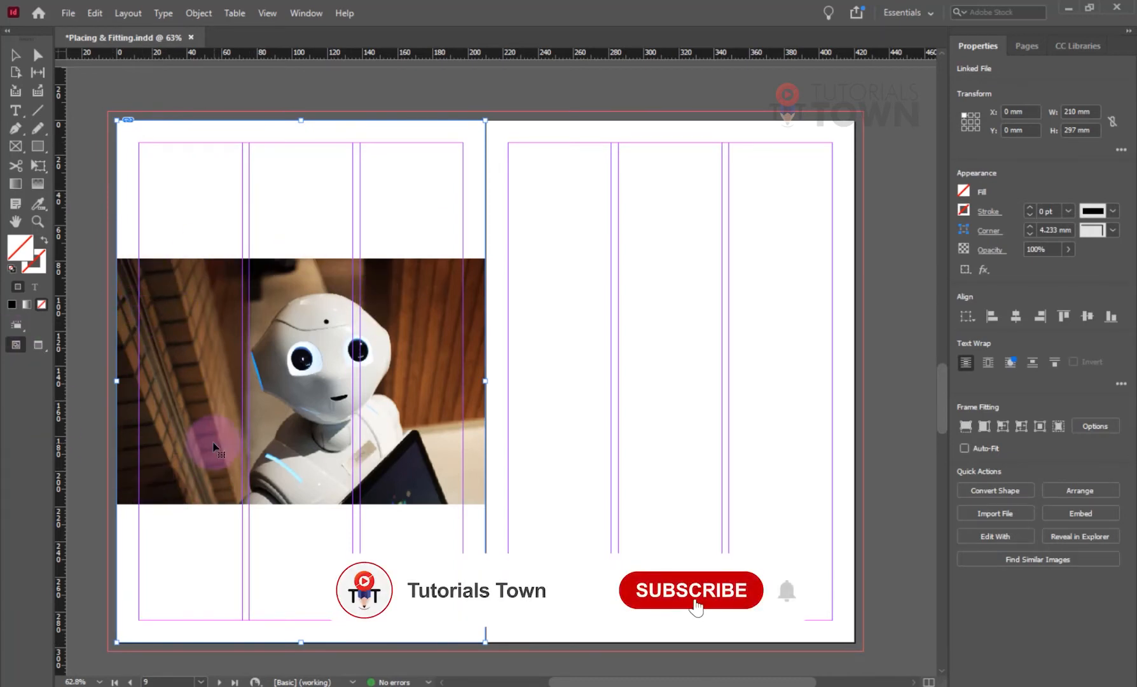
Place the next six images, starting with the green landscape, as a grid of two columns and three rows filling page 9's margin area.
left_click_drag(574, 452, 218, 498)
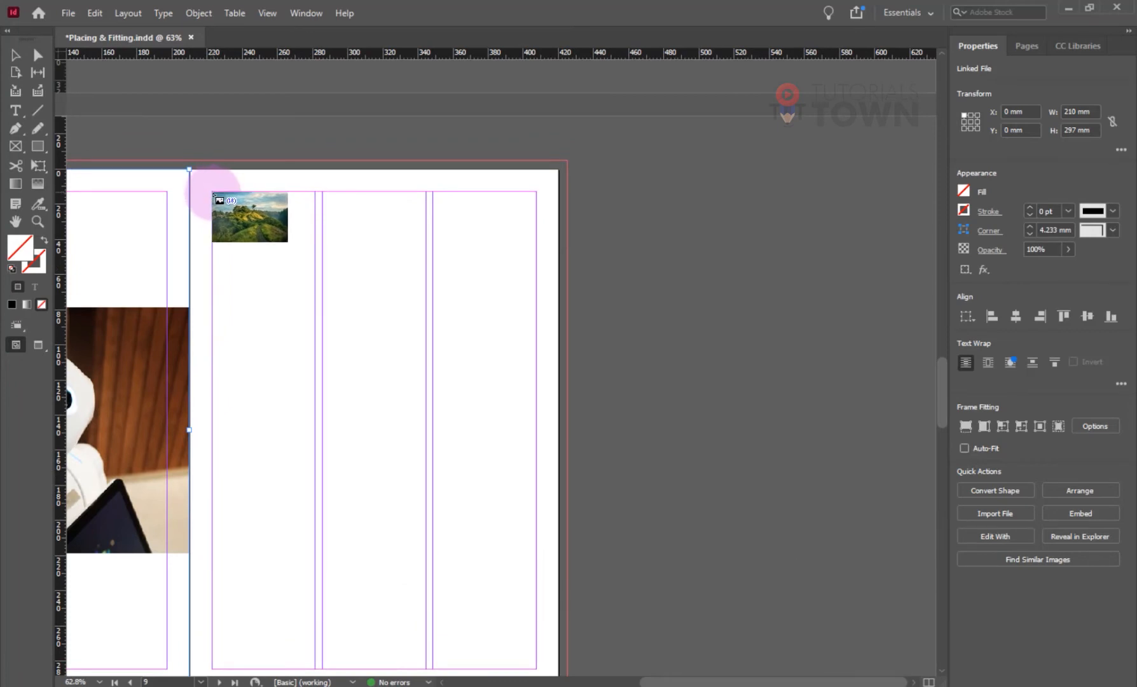
left_click_drag(213, 193, 534, 668)
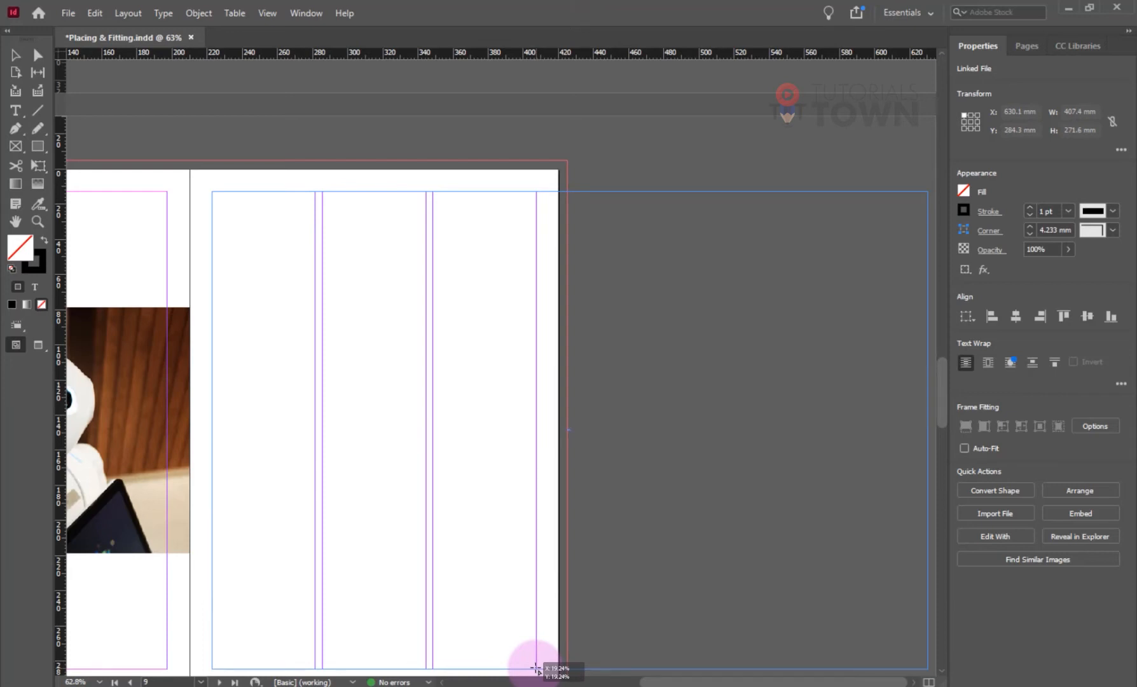
key("Up")
mouse_move(536, 668)
left_mouse_down()
mouse_move(436, 475)
mouse_move(438, 572)
mouse_move(496, 588)
mouse_move(539, 667)
left_mouse_up()
key("Up")
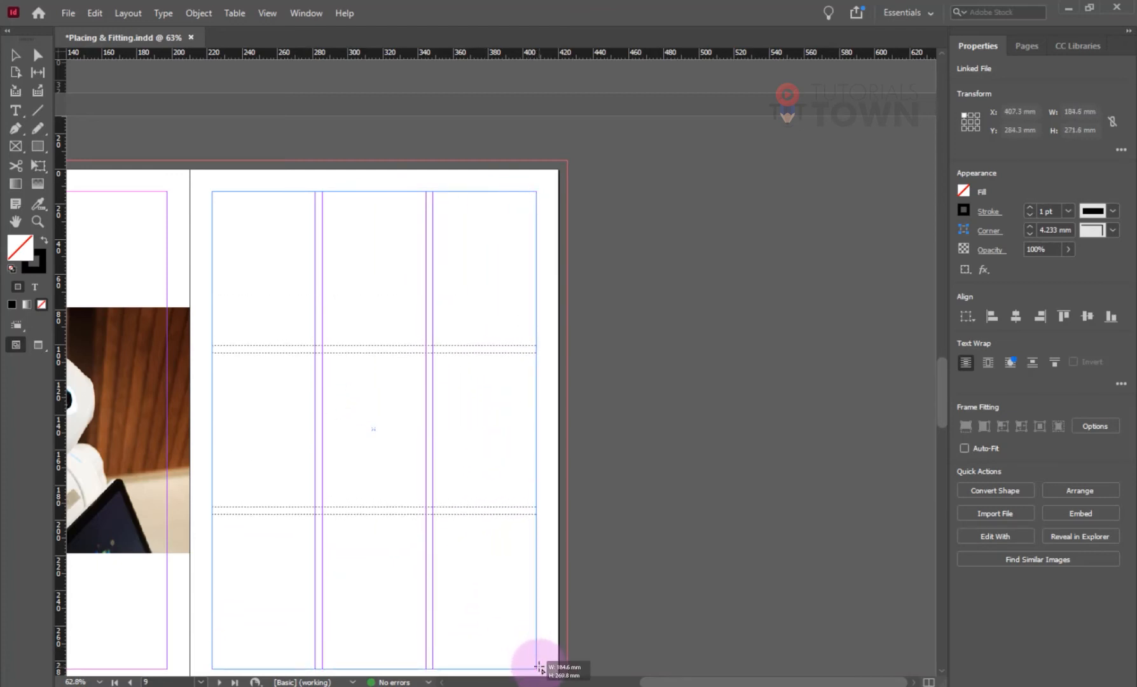
key("Right")
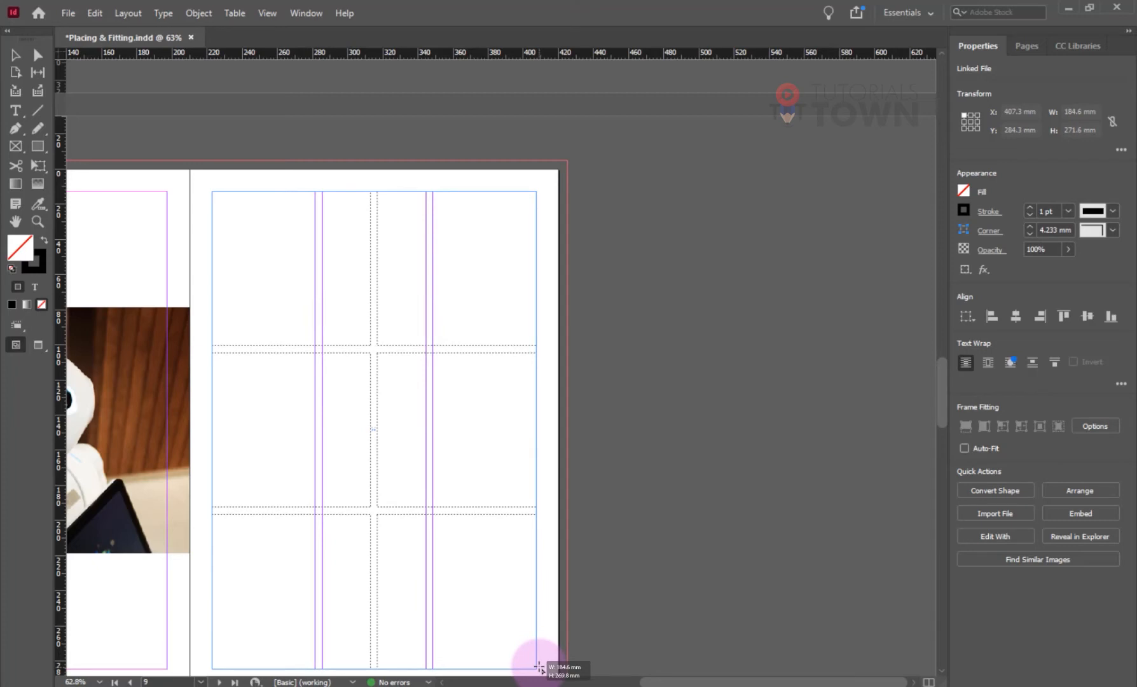
mouse_move(539, 666)
left_mouse_down()
mouse_move(465, 622)
mouse_move(534, 668)
left_mouse_up()
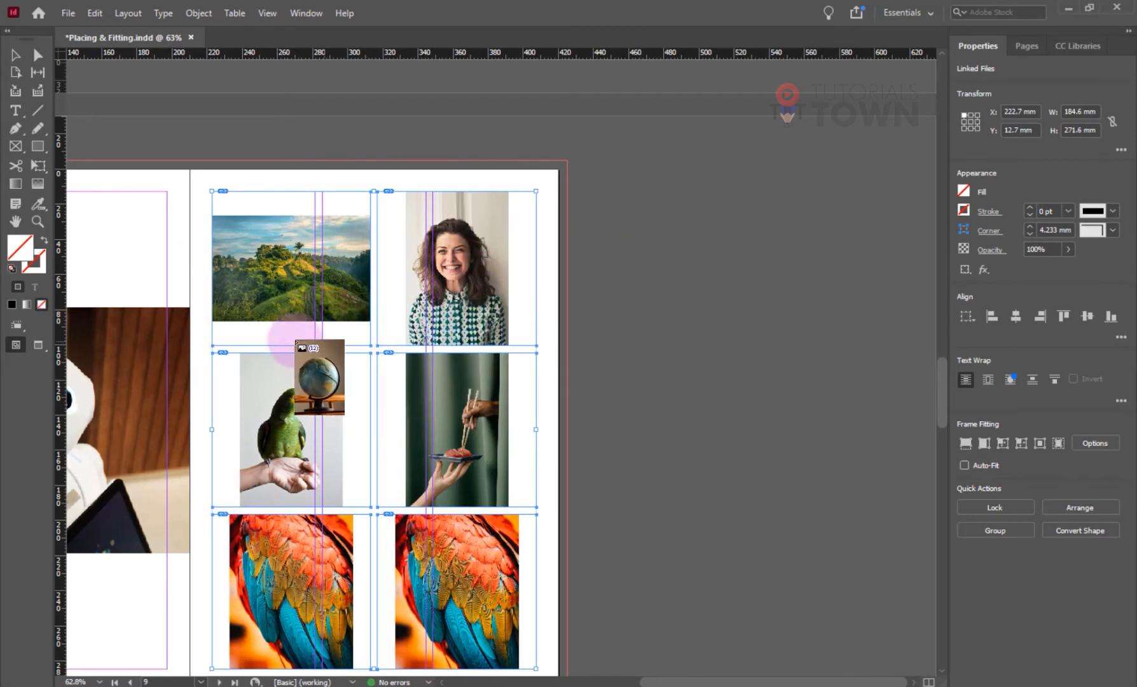
Place the next six images, starting with the globe, as a two-column, three-row grid filling page 10's margin area.
left_click_drag(137, 602, 468, 153)
left_click_drag(339, 622, 268, 359)
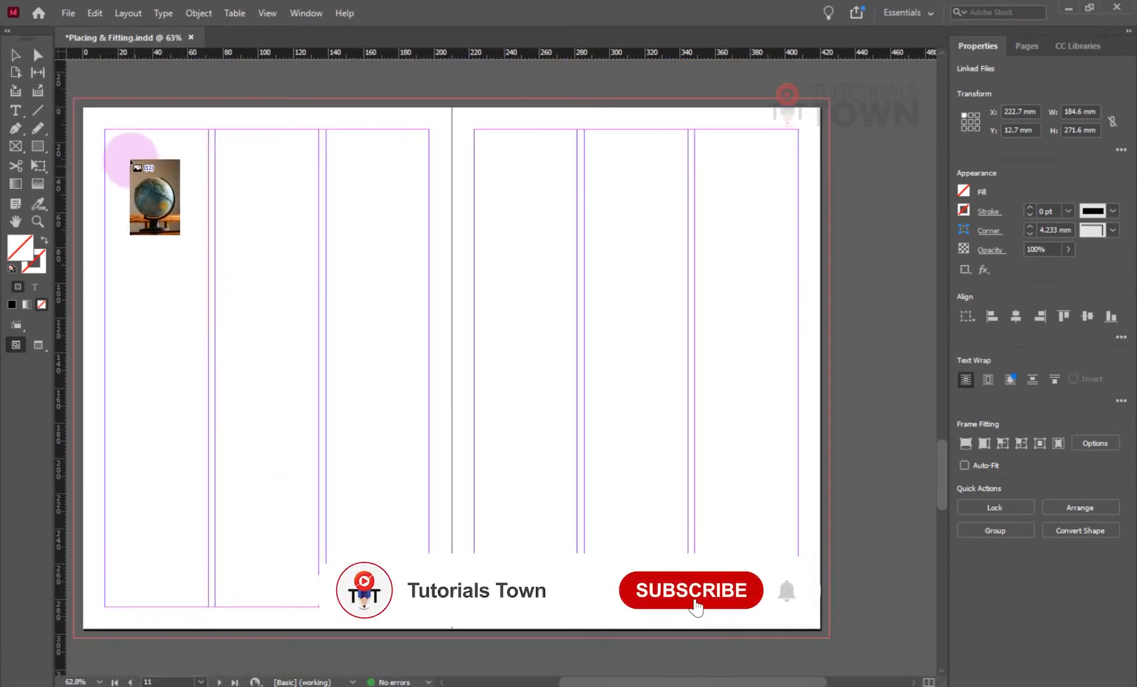
mouse_move(108, 129)
left_mouse_down()
mouse_move(407, 541)
mouse_move(426, 606)
left_mouse_up()
key("Up")
key("Up")
key("Right")
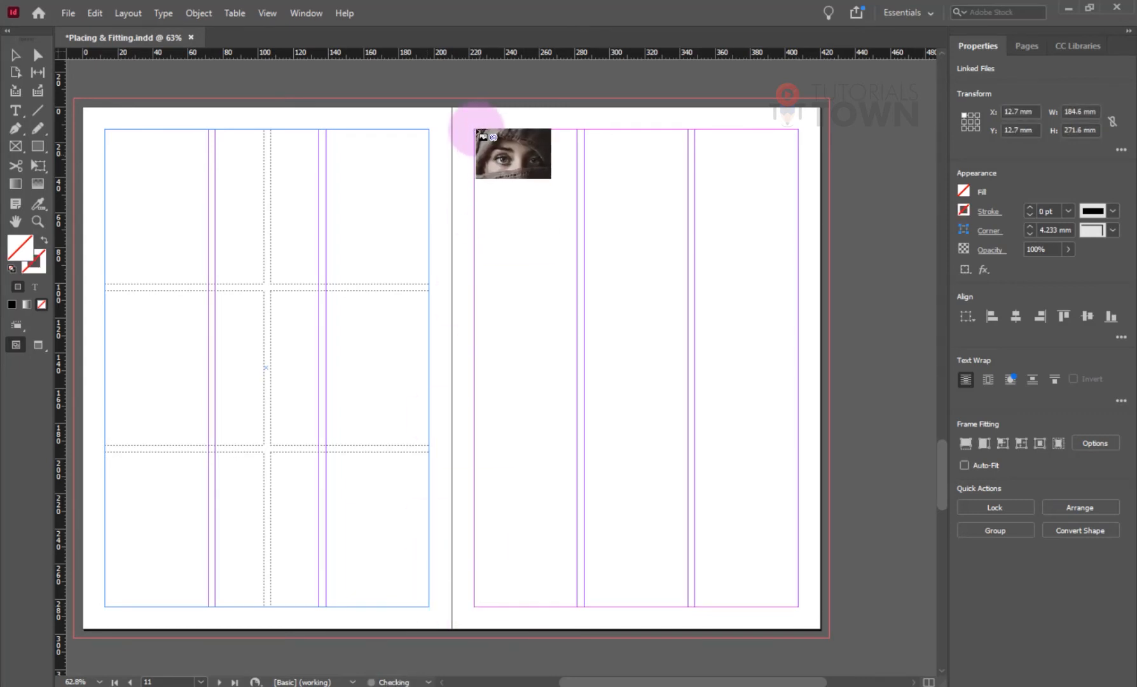
Place the last six images, starting with the veiled eyes photo, as a two-column, three-row grid within page 11's margins.
left_click_drag(474, 130, 800, 607)
key("Up")
key("Right")
key("Up")
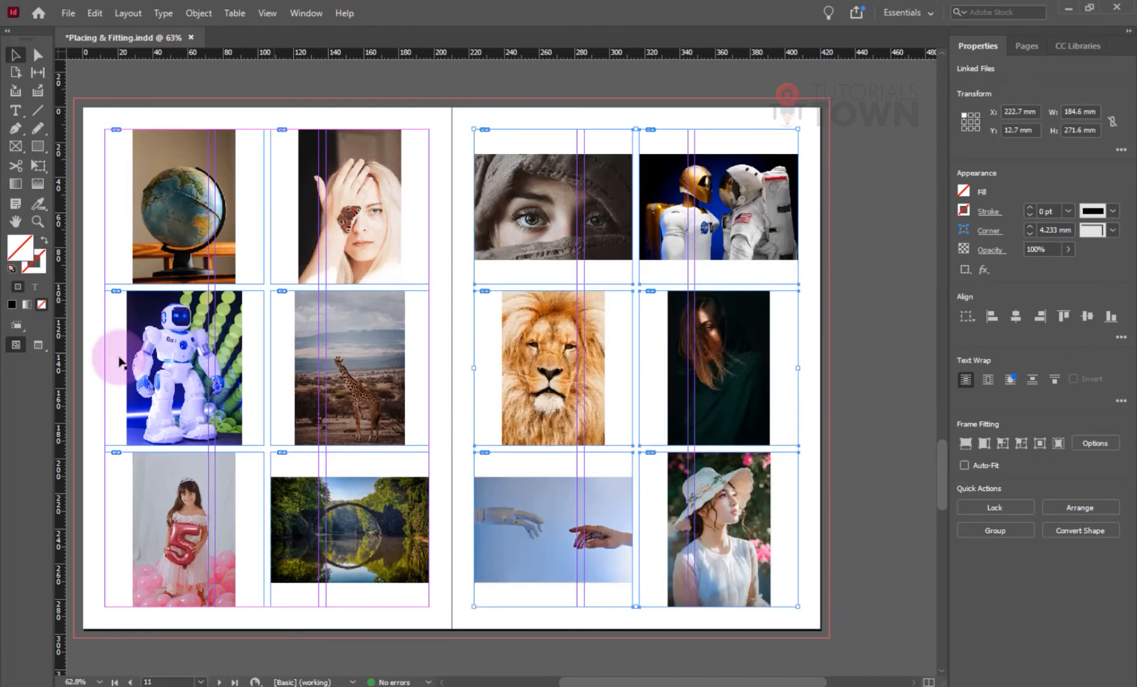
With the Gap tool, raise the upper gaps in both page 10 columns and page 11's left column, and lower the gaps beneath the giraffe and lion frames.
left_click(103, 359)
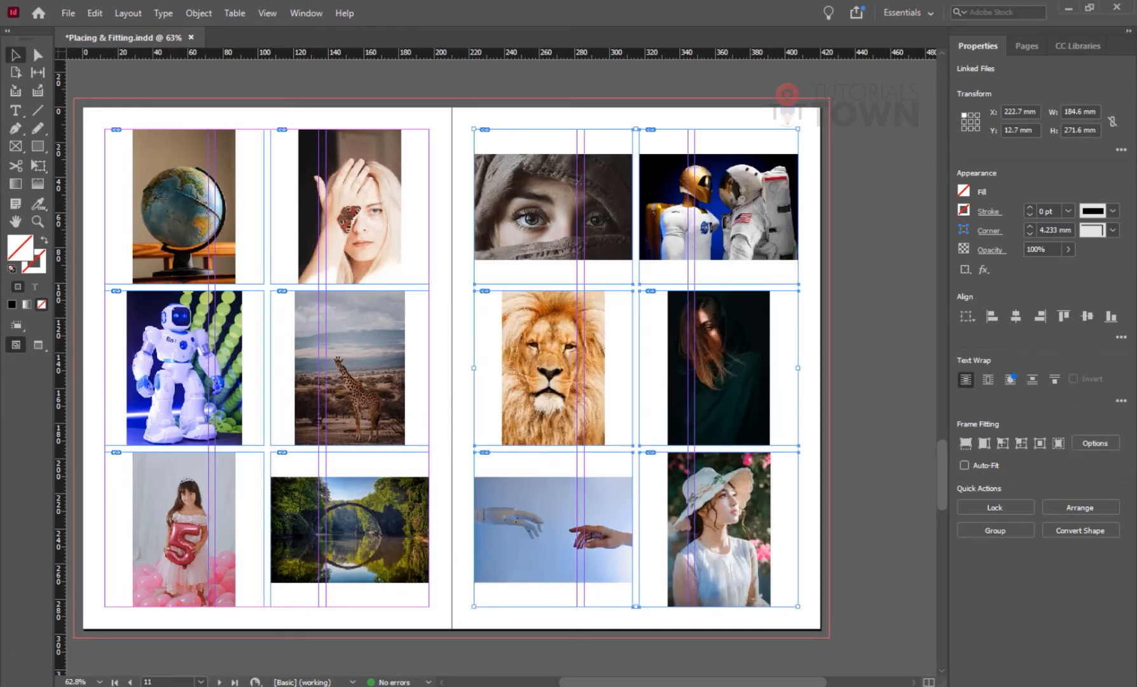
left_click(38, 72)
left_click(133, 261)
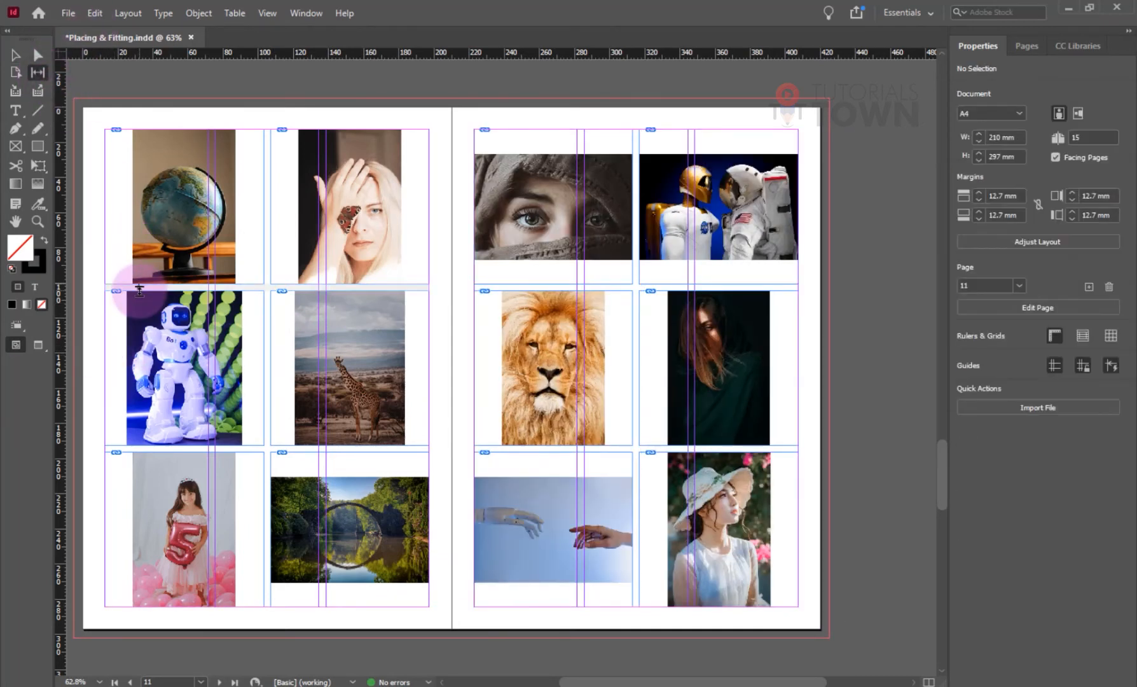
left_click_drag(141, 285, 159, 217)
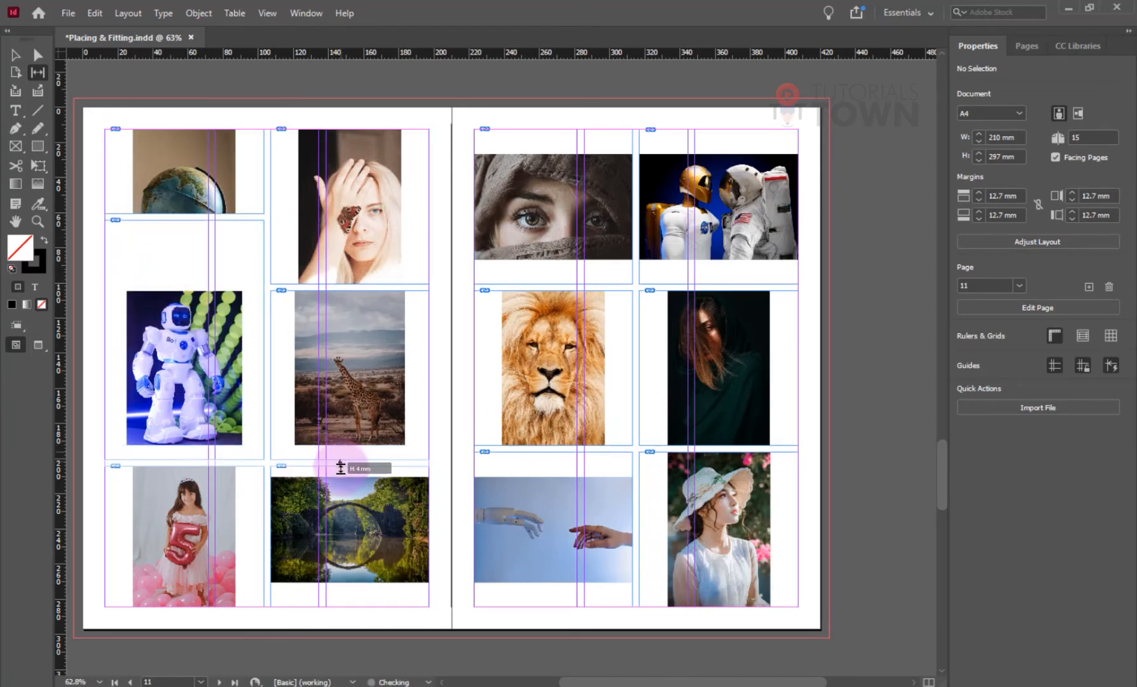
left_click_drag(341, 448, 332, 517)
mouse_move(354, 284)
left_mouse_down()
mouse_move(368, 265)
mouse_move(358, 275)
left_mouse_up()
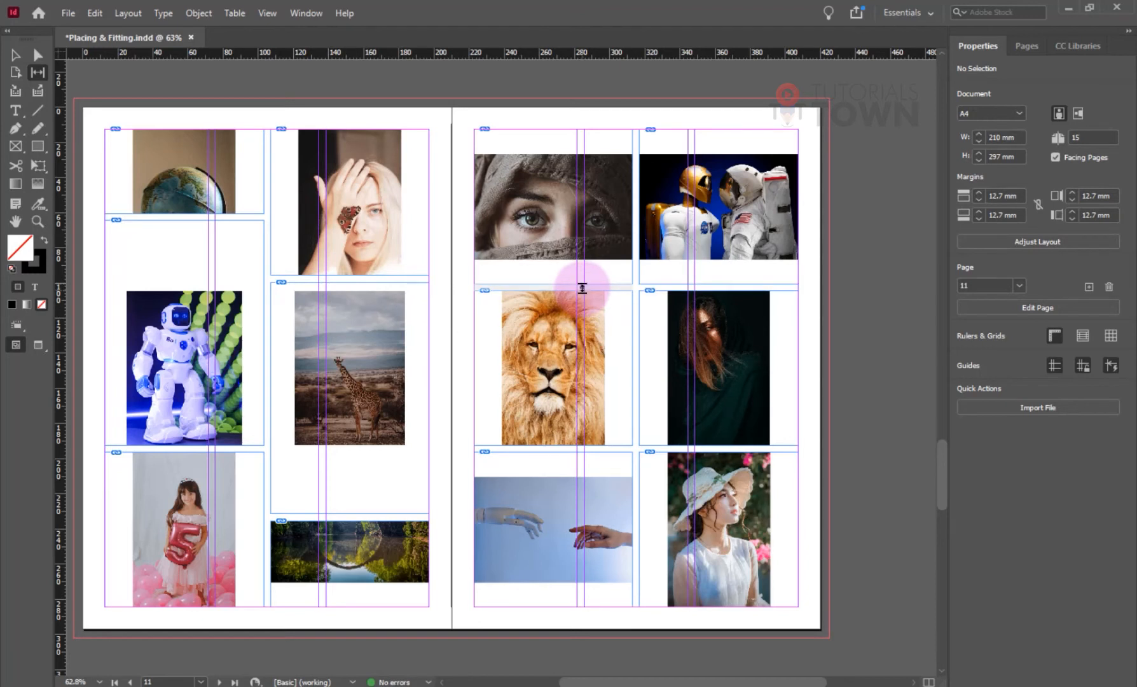
left_click_drag(582, 288, 583, 245)
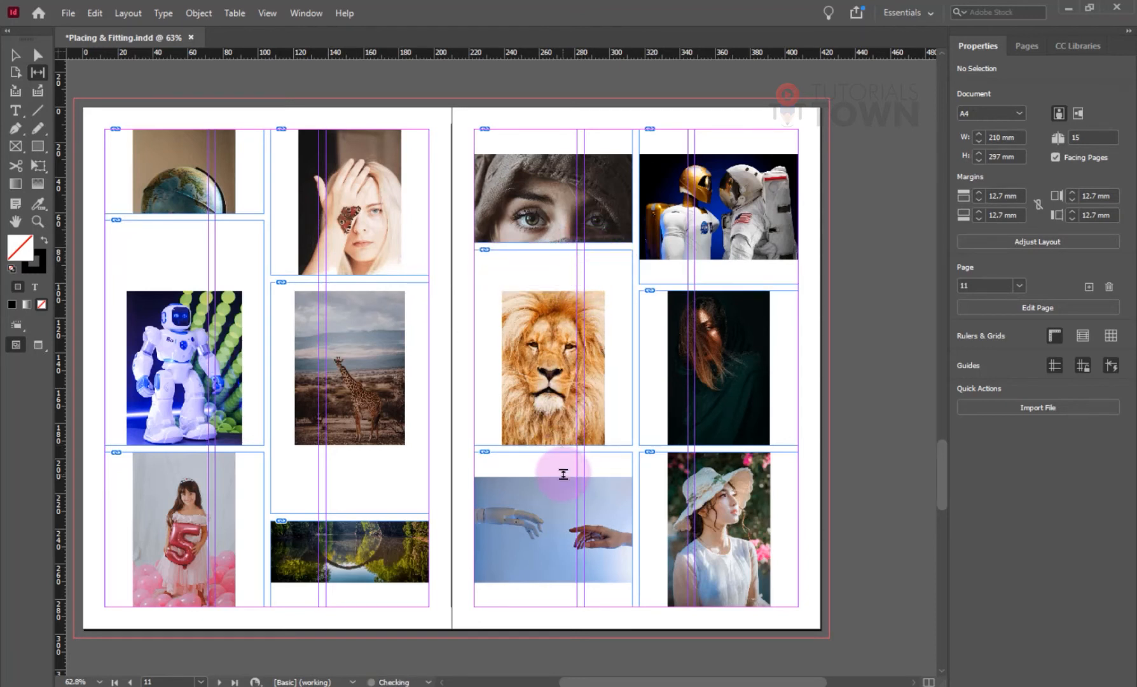
left_click_drag(563, 452, 564, 504)
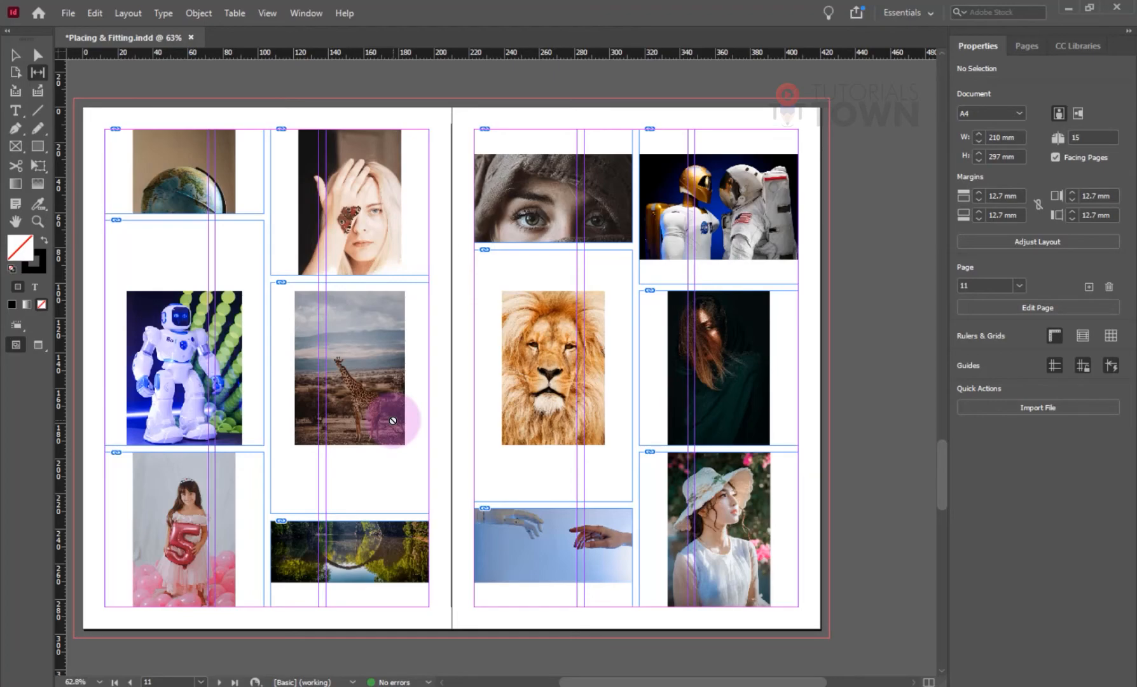
Return to page 1 and select the full-page astronaut photo with the Selection tool.
scroll(405, 256, "up", 15)
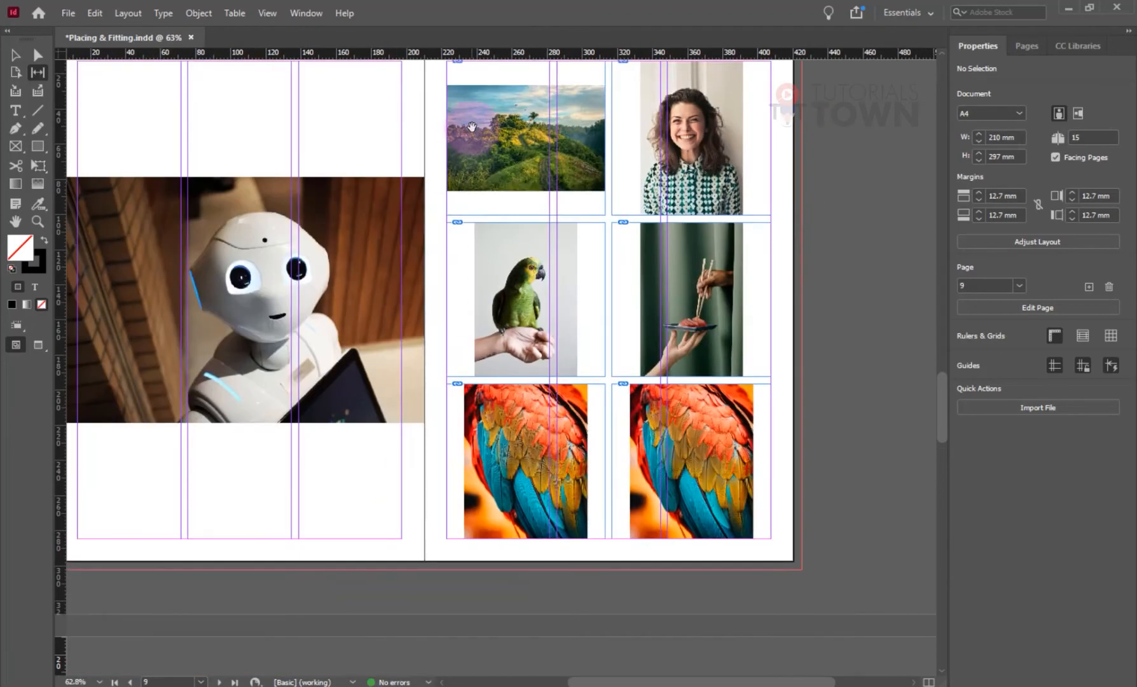
scroll(445, 491, "up", 15)
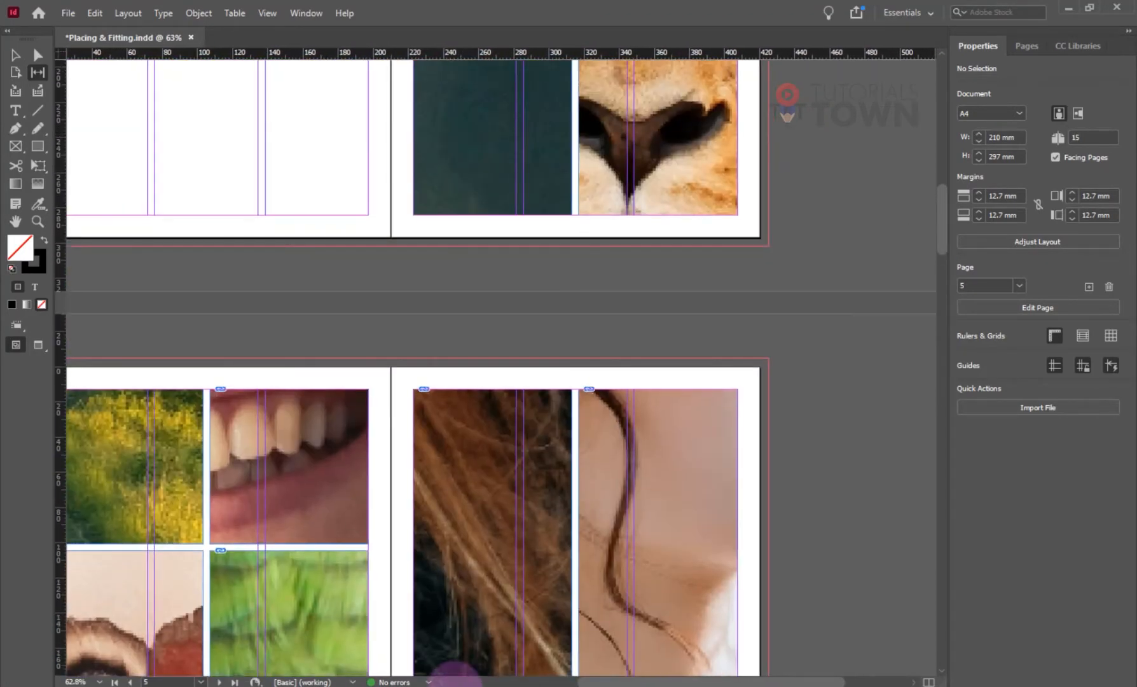
scroll(483, 254, "up", 15)
scroll(191, 559, "right", 5)
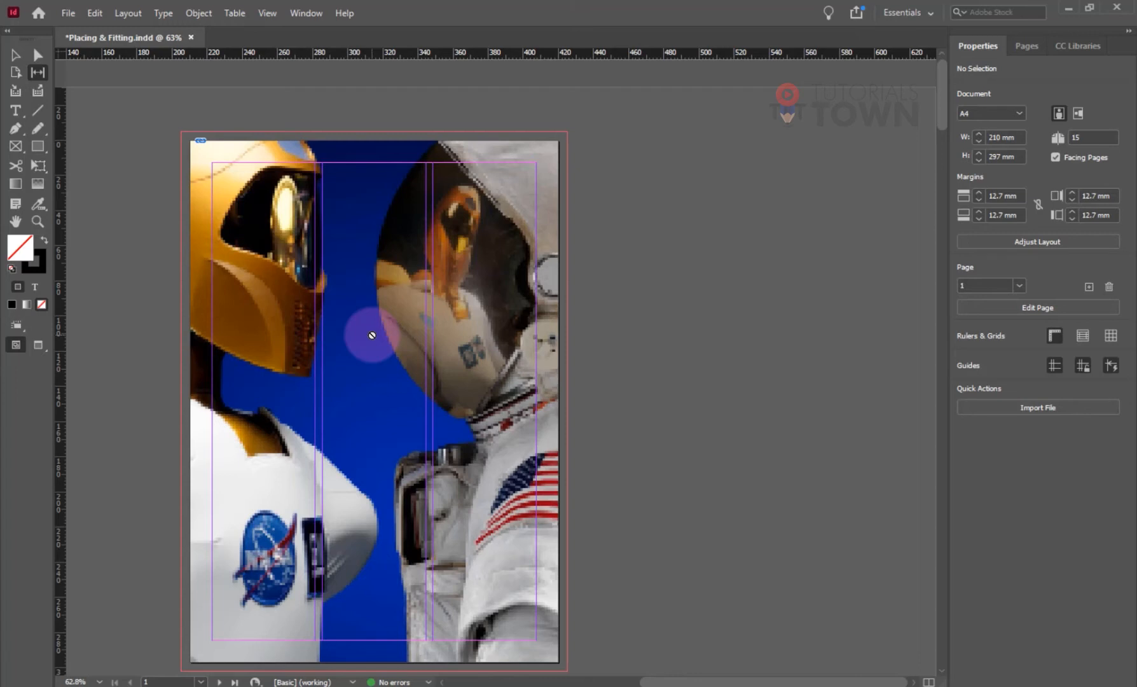
left_click(15, 55)
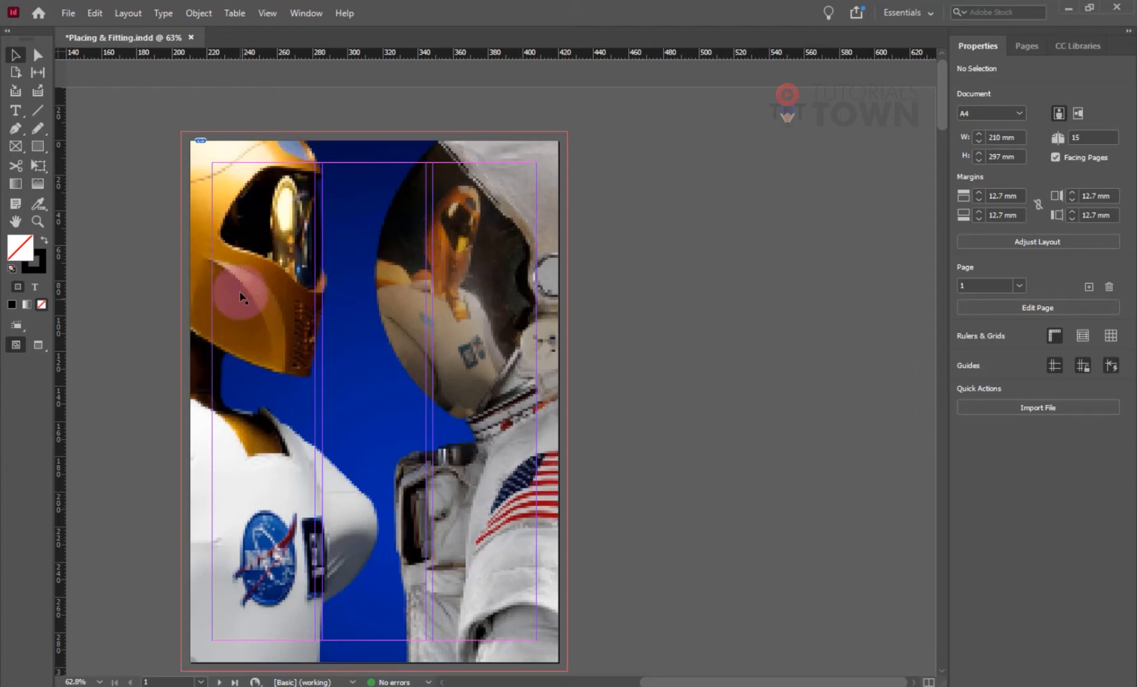
left_click(241, 296)
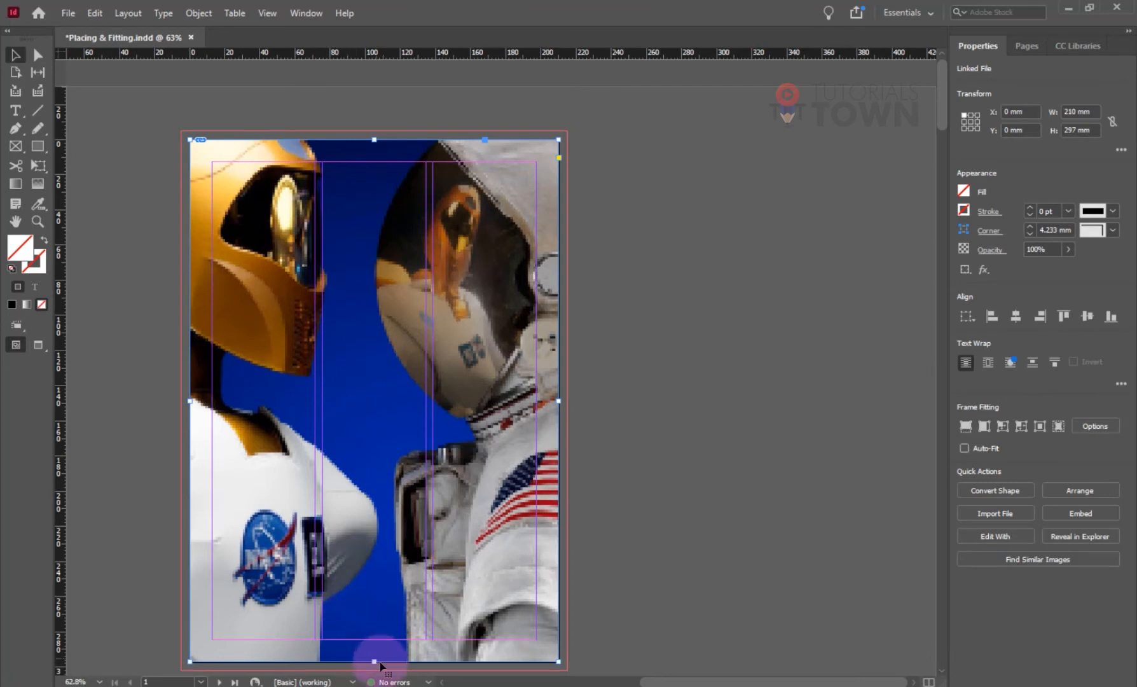
Crop the astronaut photo's frame to about 97.5 × 164.5 mm and extend it back to the full 210 × 297 mm page.
left_click_drag(557, 660, 361, 428)
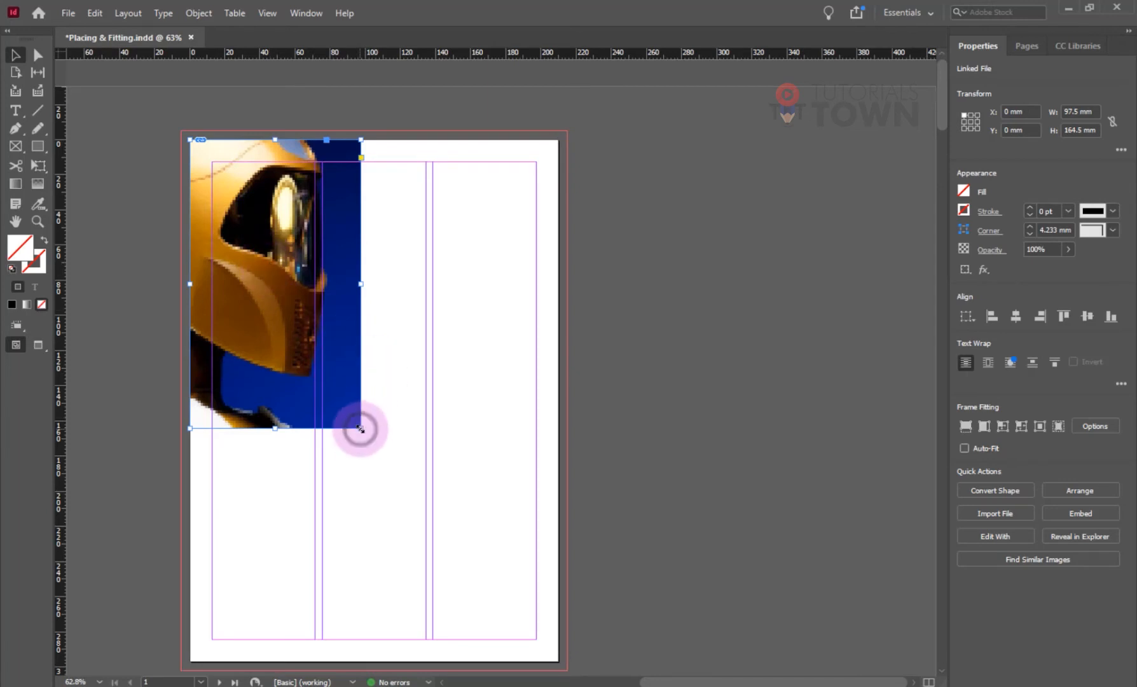
left_click_drag(360, 429, 559, 661)
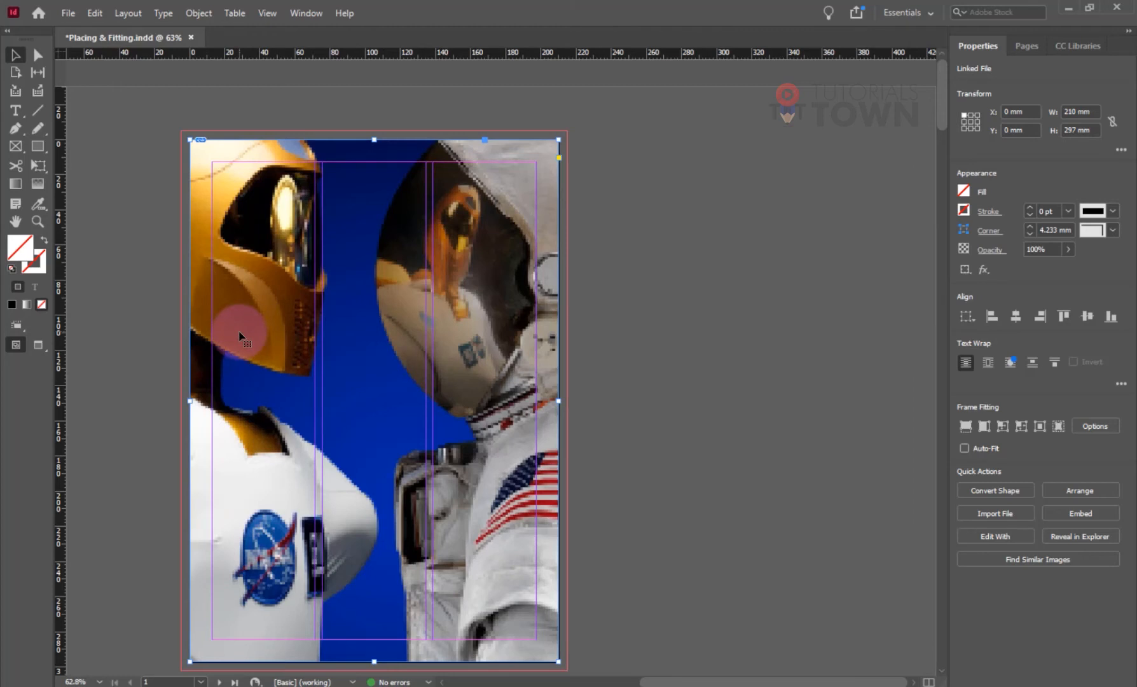
Scale the astronaut image inside its page 1 frame down to 462 × 308 mm.
double_click(240, 336)
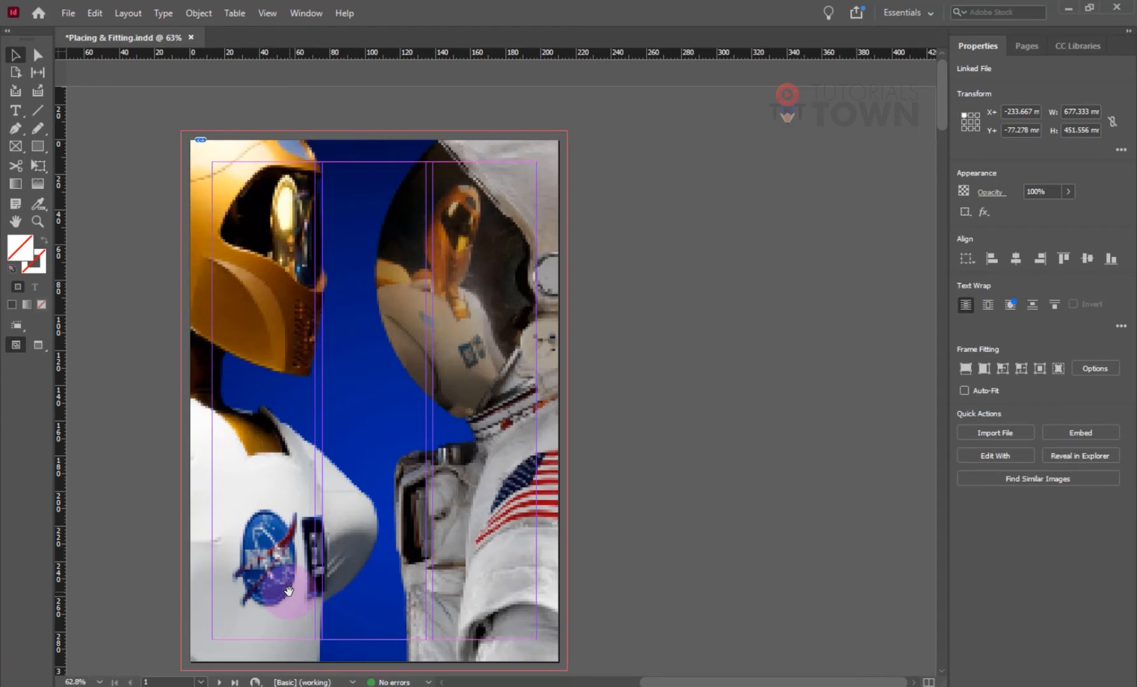
mouse_move(289, 591)
left_mouse_down()
mouse_move(470, 401)
mouse_move(519, 143)
mouse_move(503, 74)
mouse_move(670, 162)
mouse_move(655, 228)
mouse_move(615, 189)
left_mouse_up()
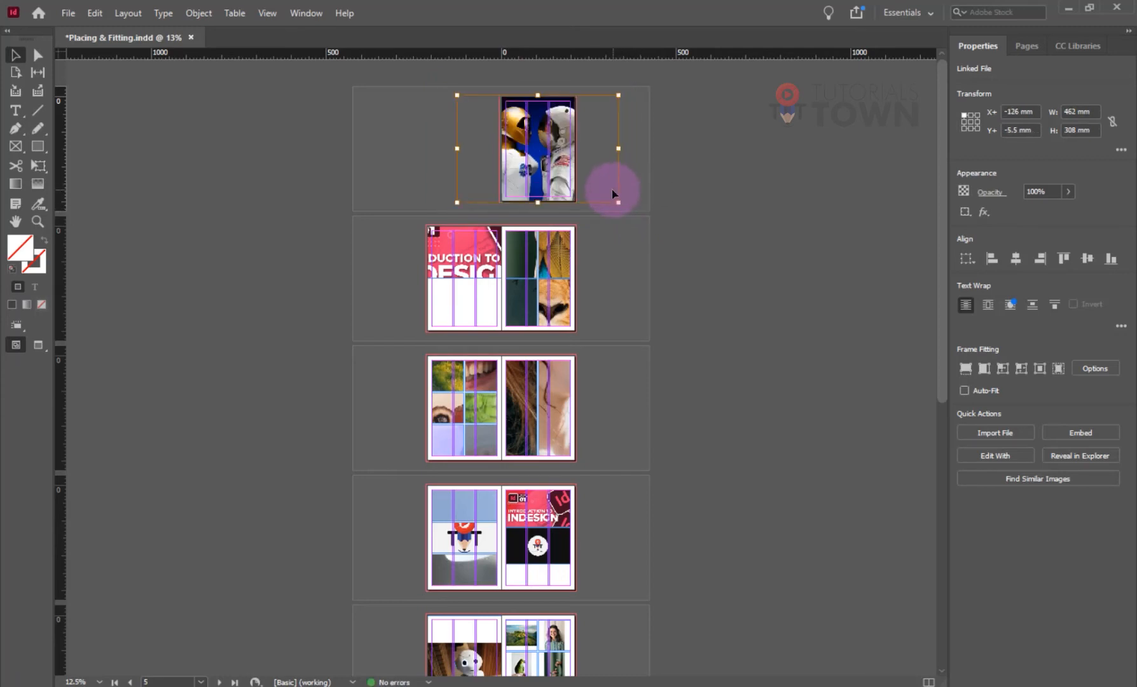
key("ctrl+0")
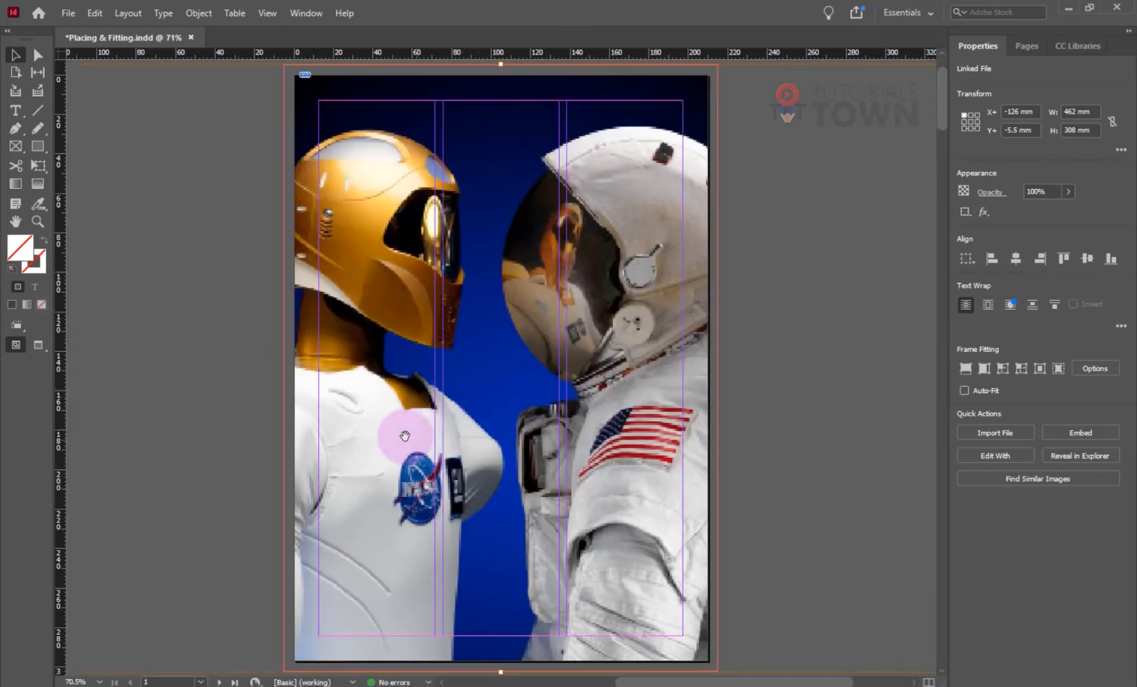
Slide the astronaut image sideways within its frame, ending at a horizontal offset of -103 mm.
left_click_drag(396, 379, 448, 465)
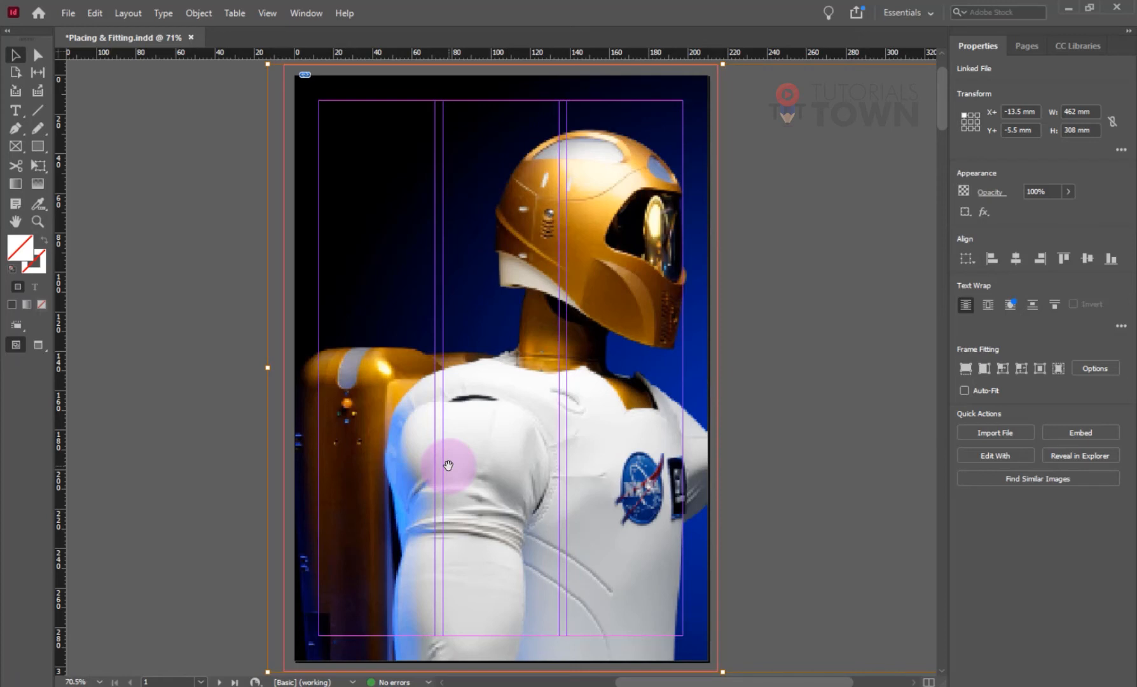
left_click_drag(581, 477, 379, 486)
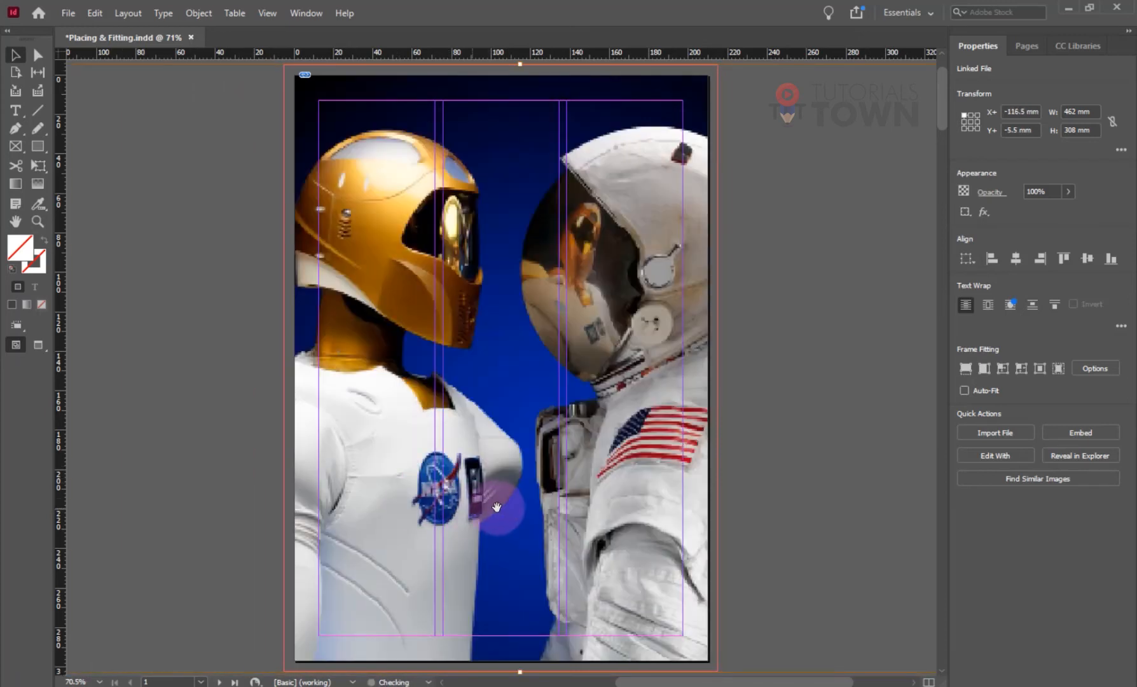
left_click_drag(452, 506, 481, 507)
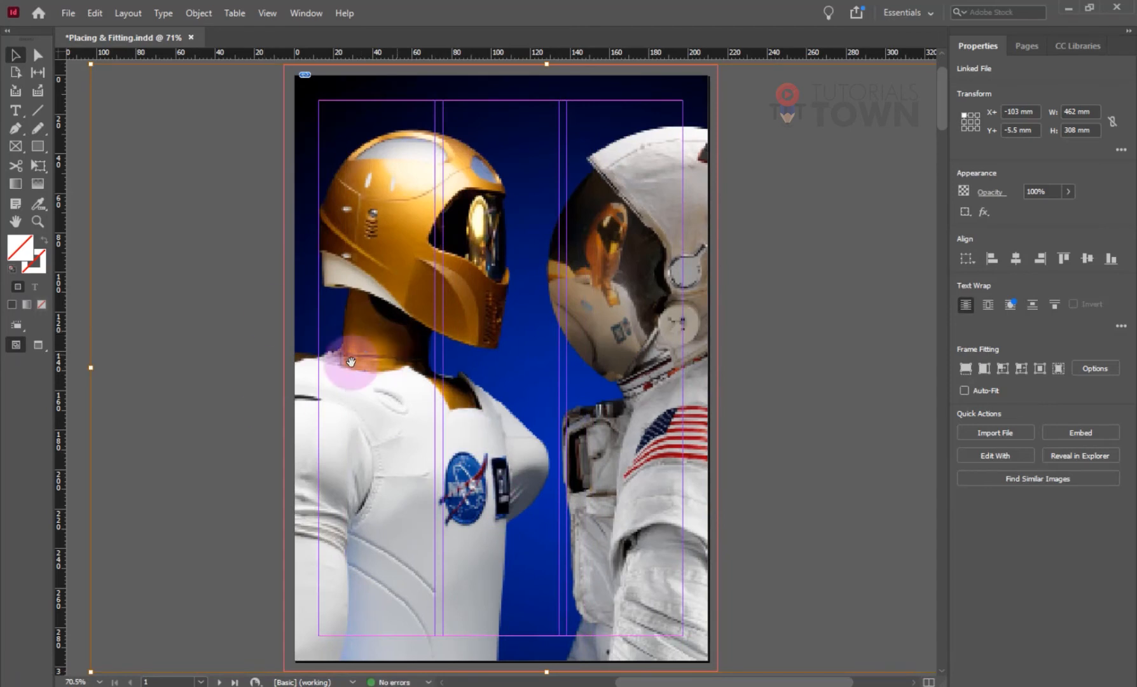
left_click(84, 284)
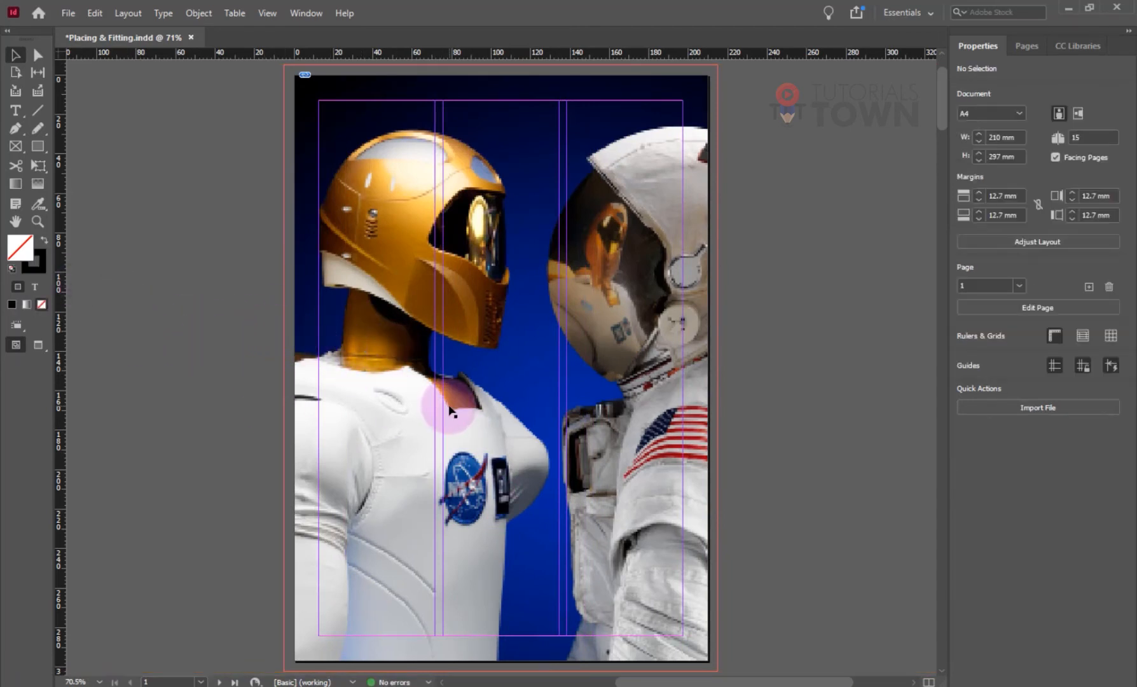
Move the astronaut frame together with its image about 63 mm to the right, and return it to the page.
left_click(451, 410)
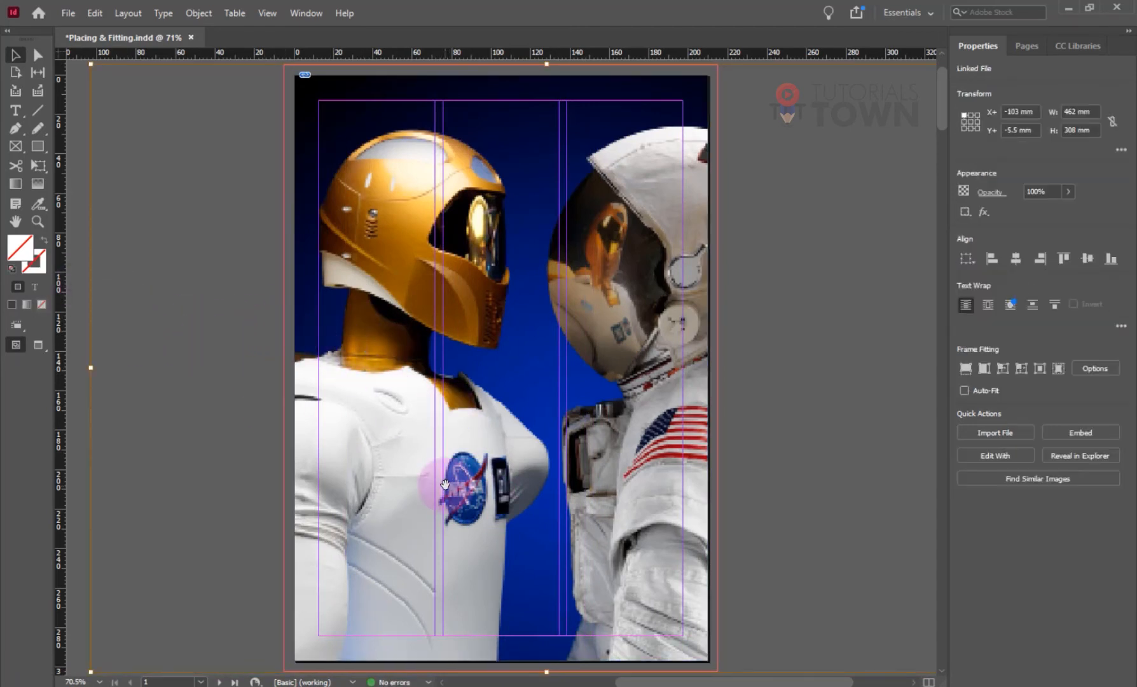
left_click(73, 249)
left_click_drag(369, 390, 493, 389)
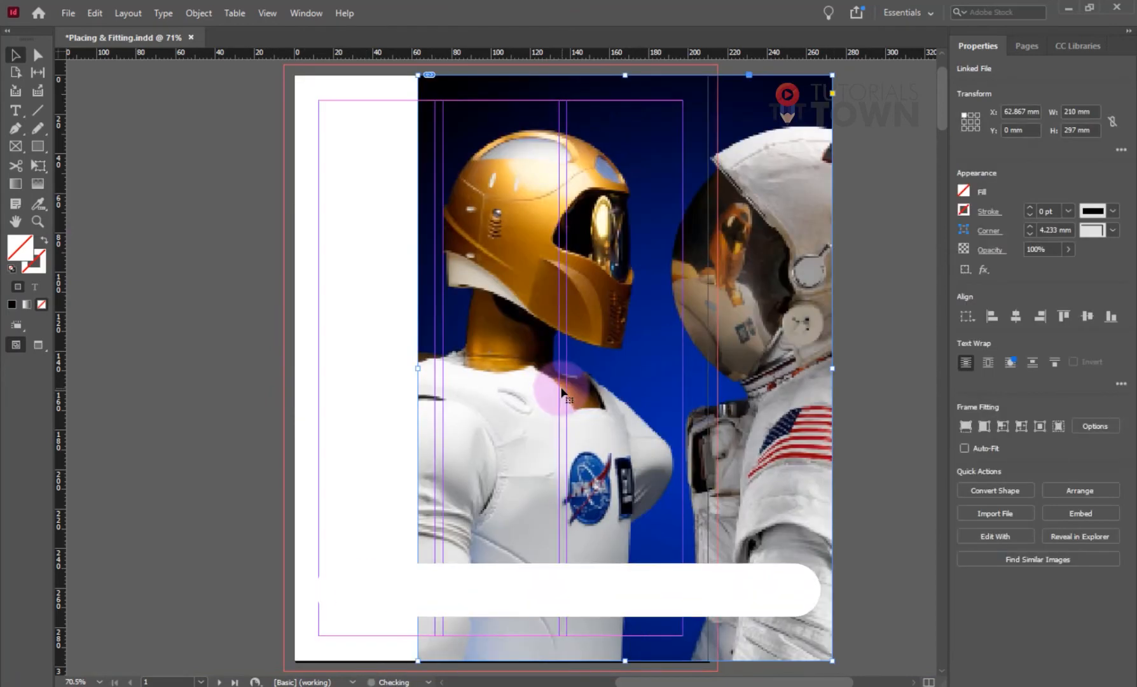
left_click_drag(561, 391, 441, 386)
Reposition the astronaut image within its frame to offsets of X -126 mm and Y -11 mm.
double_click(441, 346)
left_click_drag(579, 370, 515, 469)
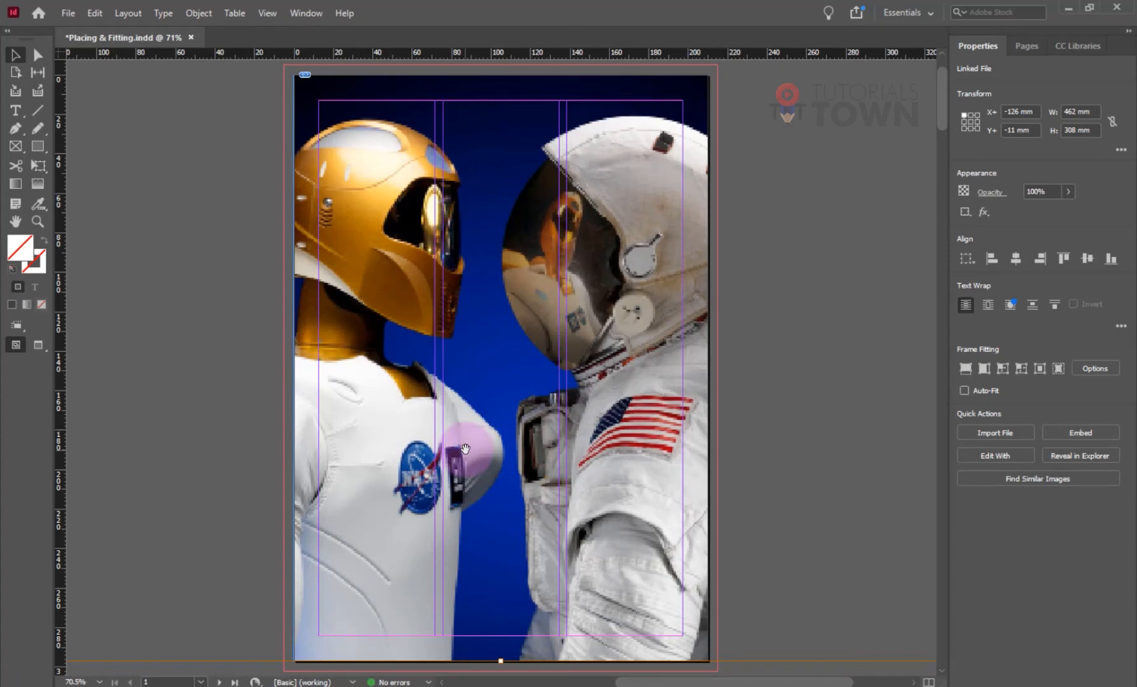
With the Direct Selection tool, scale down the Introduction to InDesign image inside its page 2 frame so more of it shows.
left_click_drag(285, 579, 495, 217)
left_click_drag(387, 370, 427, 211)
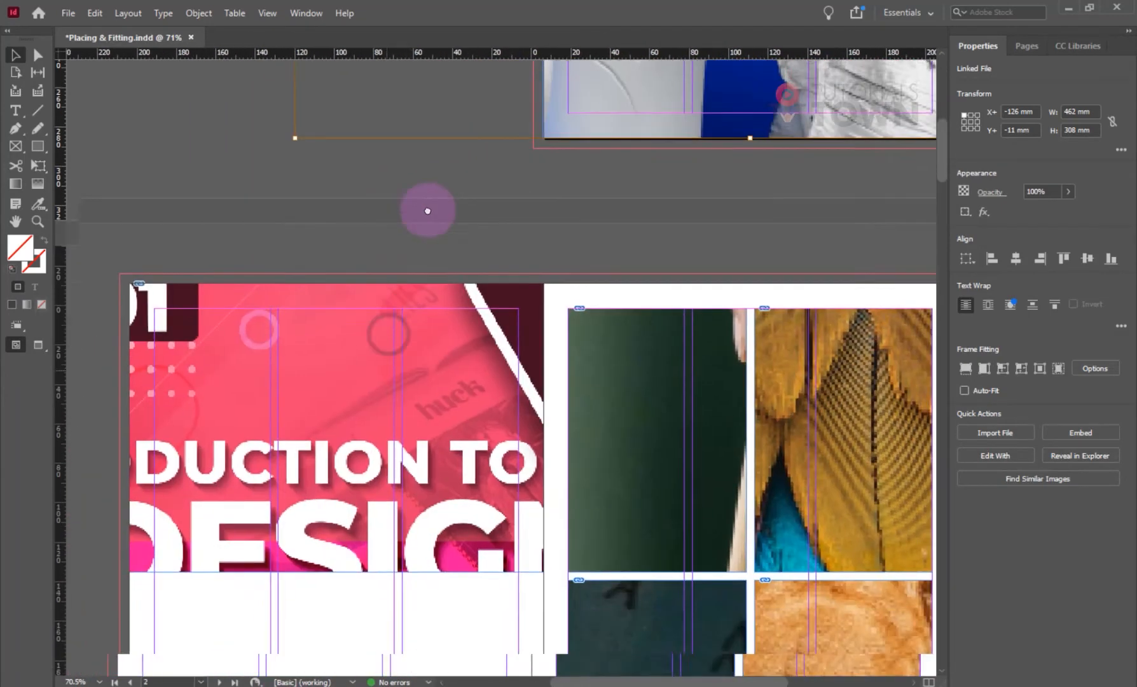
left_click(140, 334)
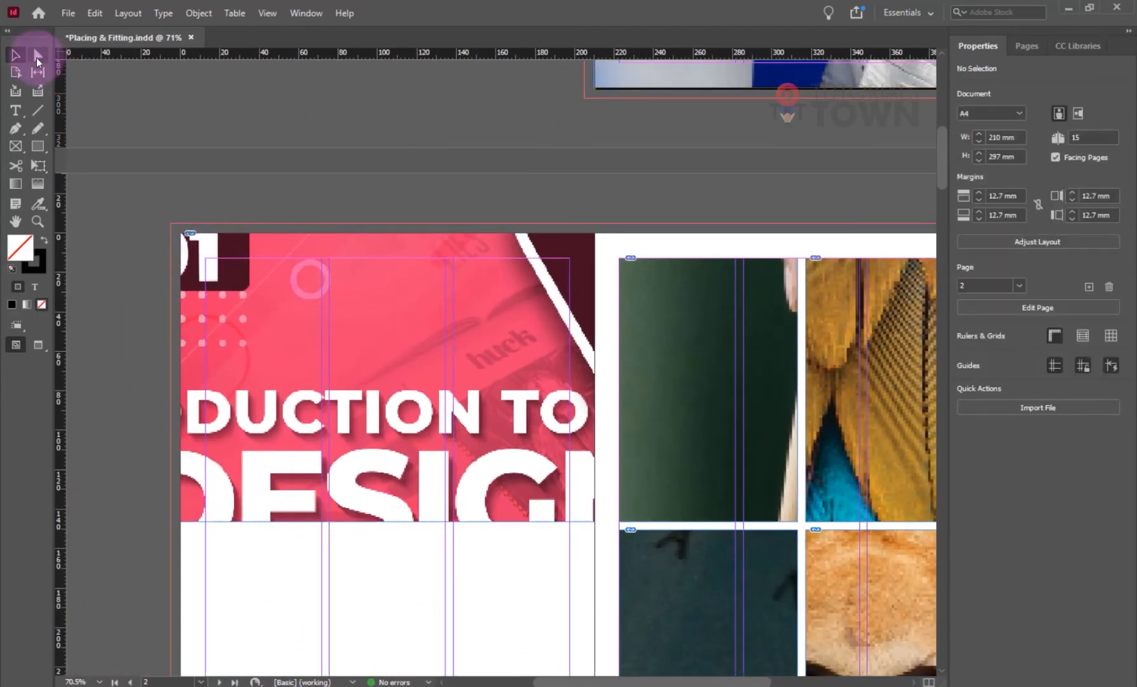
left_click(37, 57)
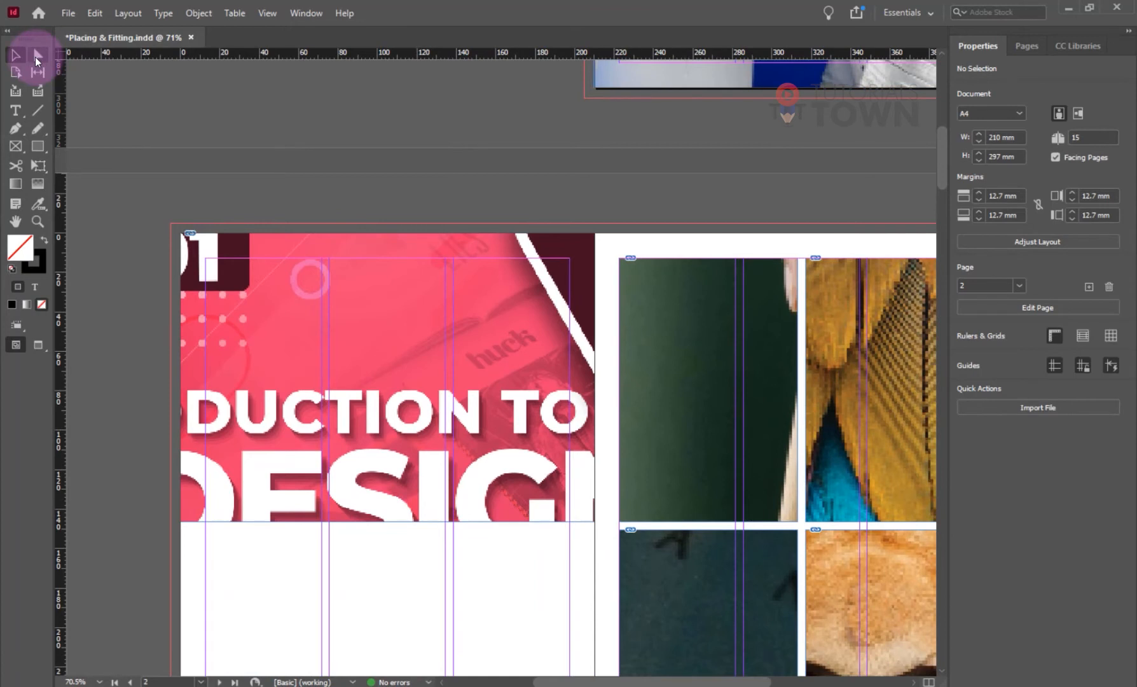
left_click(222, 358)
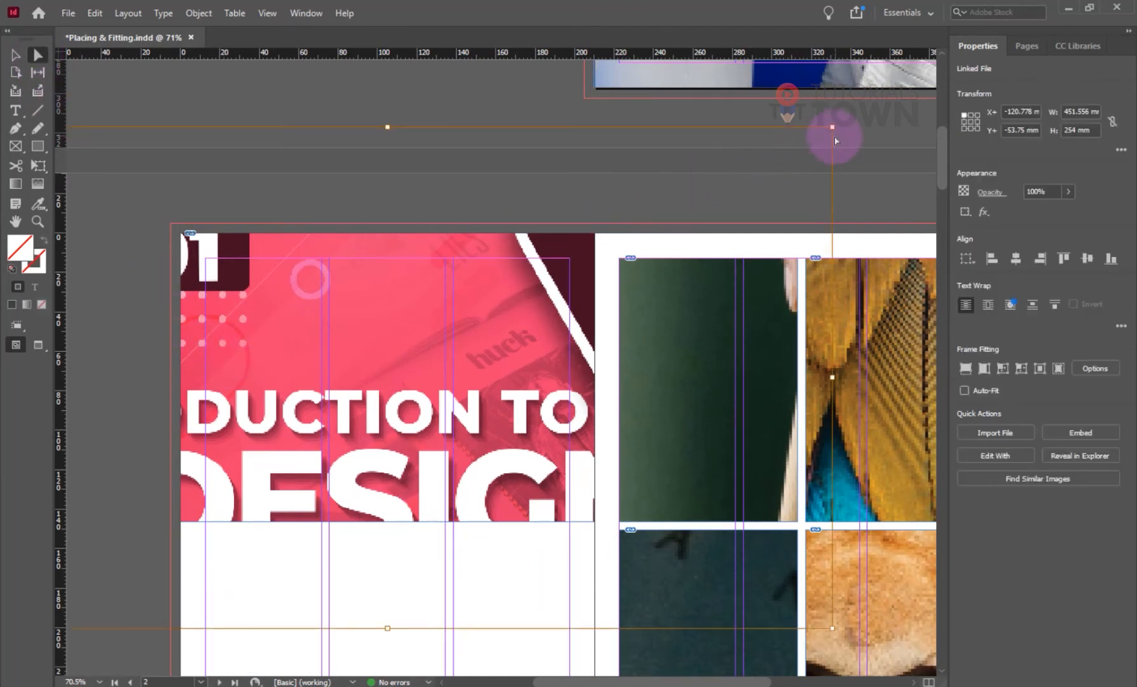
left_click_drag(833, 127, 646, 233)
left_click(318, 580)
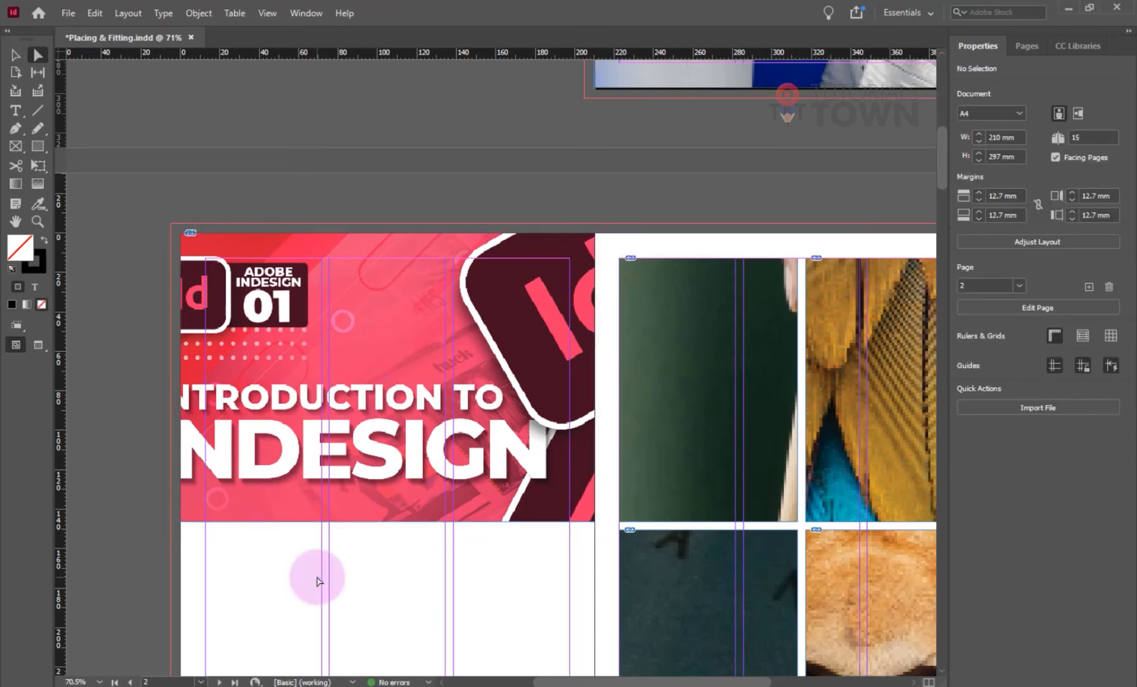
Select the dark green curtain image's frame in the upper-left of page 3 with the Selection tool.
left_click_drag(671, 483, 213, 337)
key("ctrl+minus")
key("ctrl+minus")
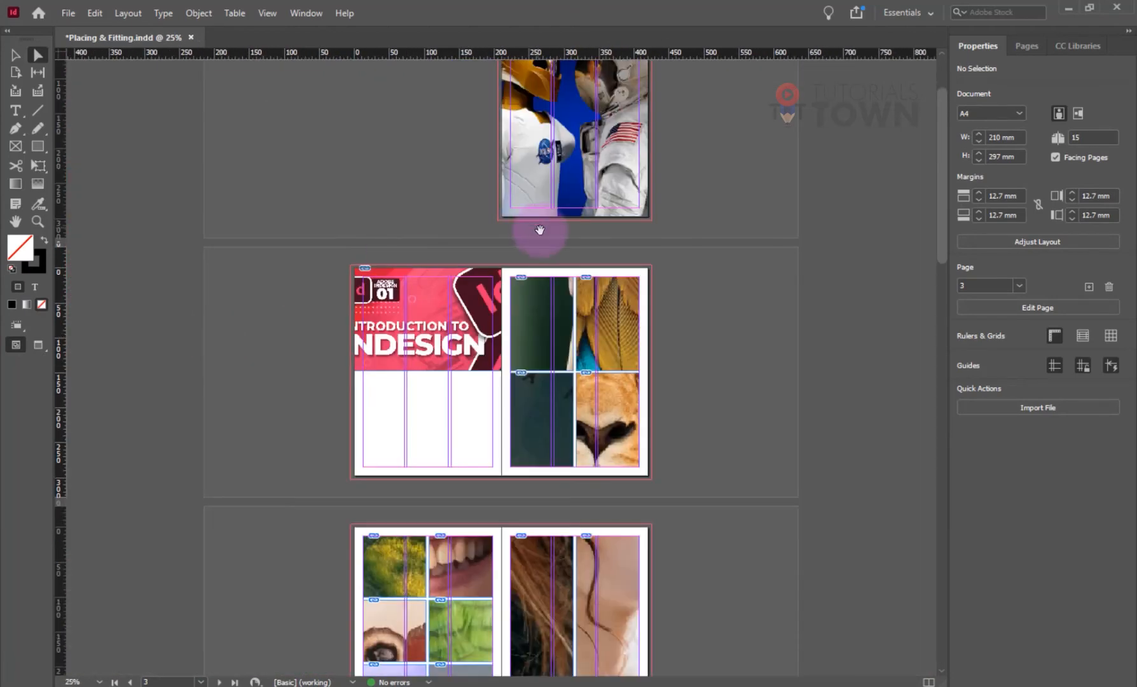
scroll(700, 486, "up", 3, "alt")
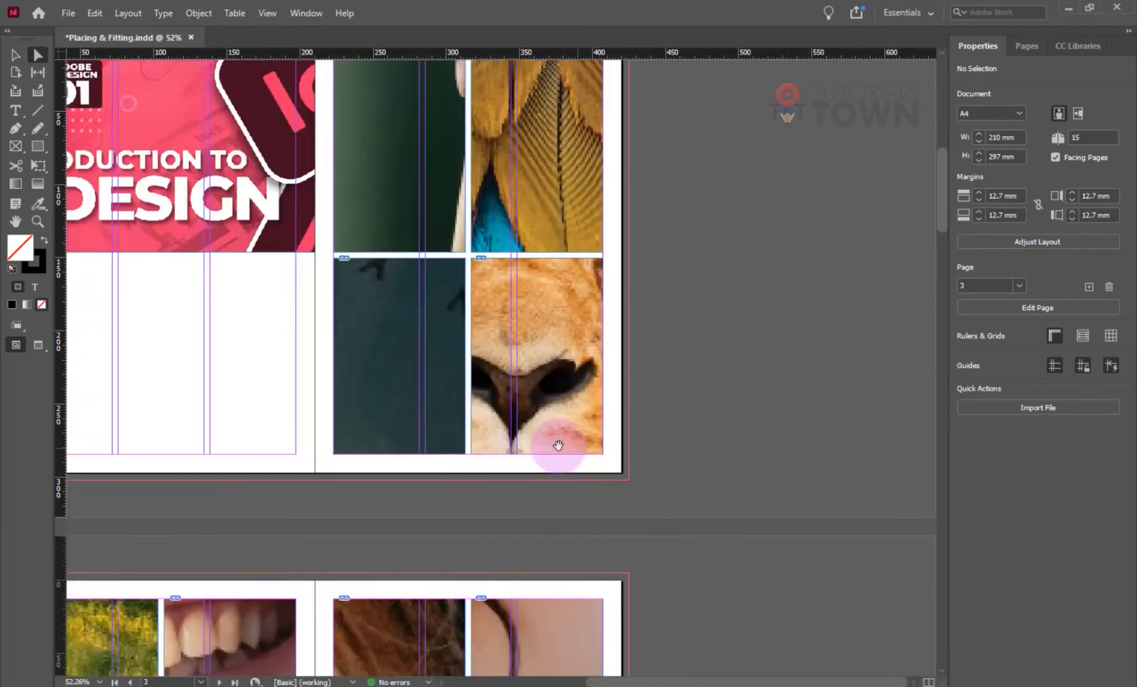
scroll(376, 575, "up", 2)
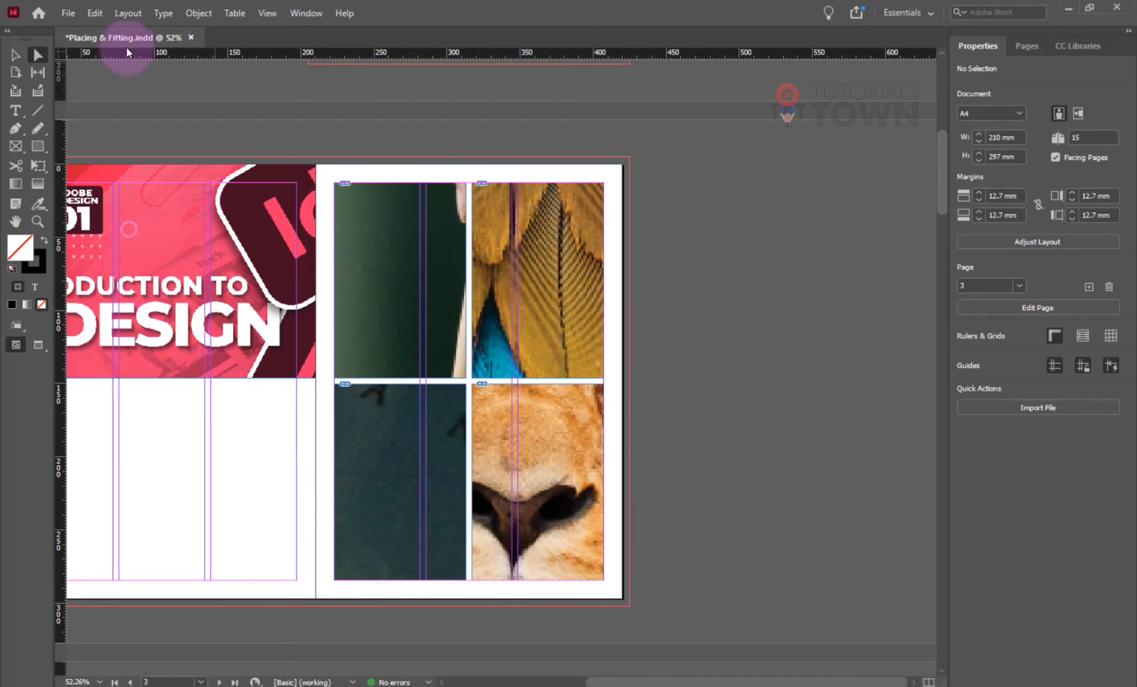
left_click(15, 55)
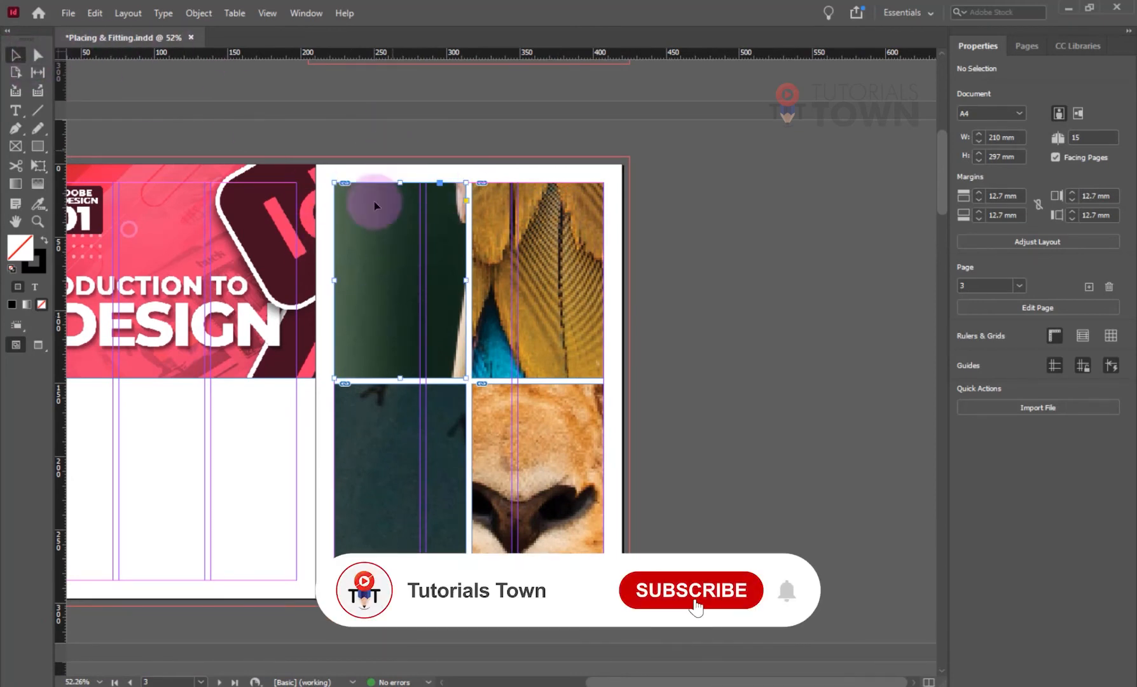
left_click(356, 244)
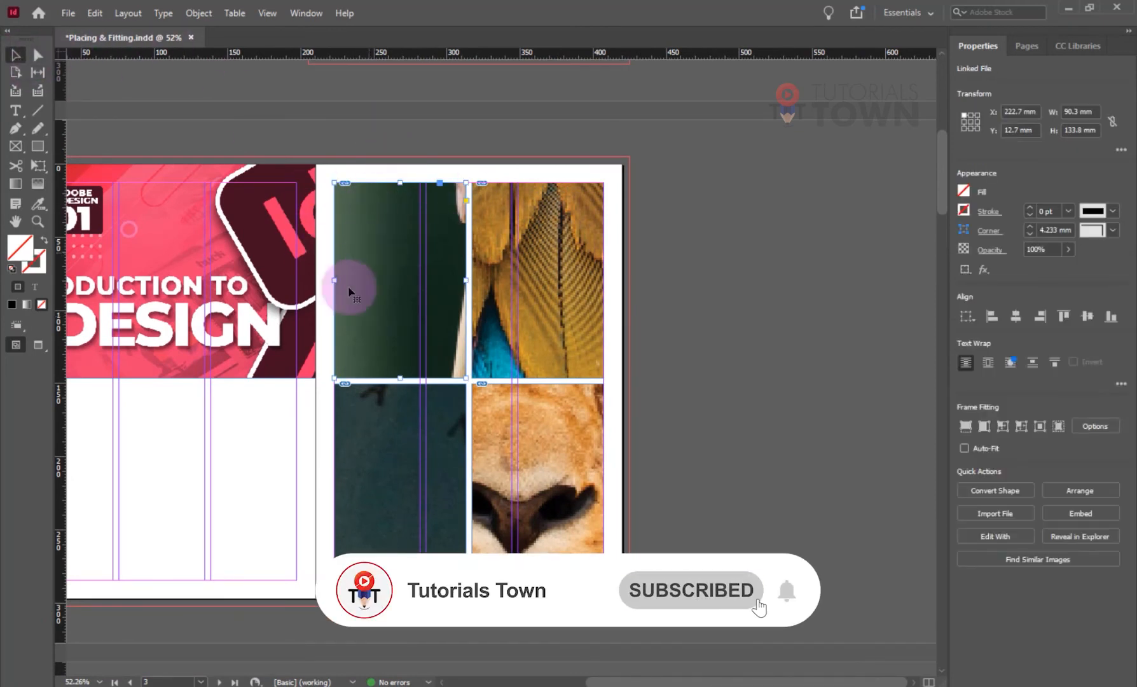
Review the Fitting commands available for the selected page 3 image frame.
right_click(384, 253)
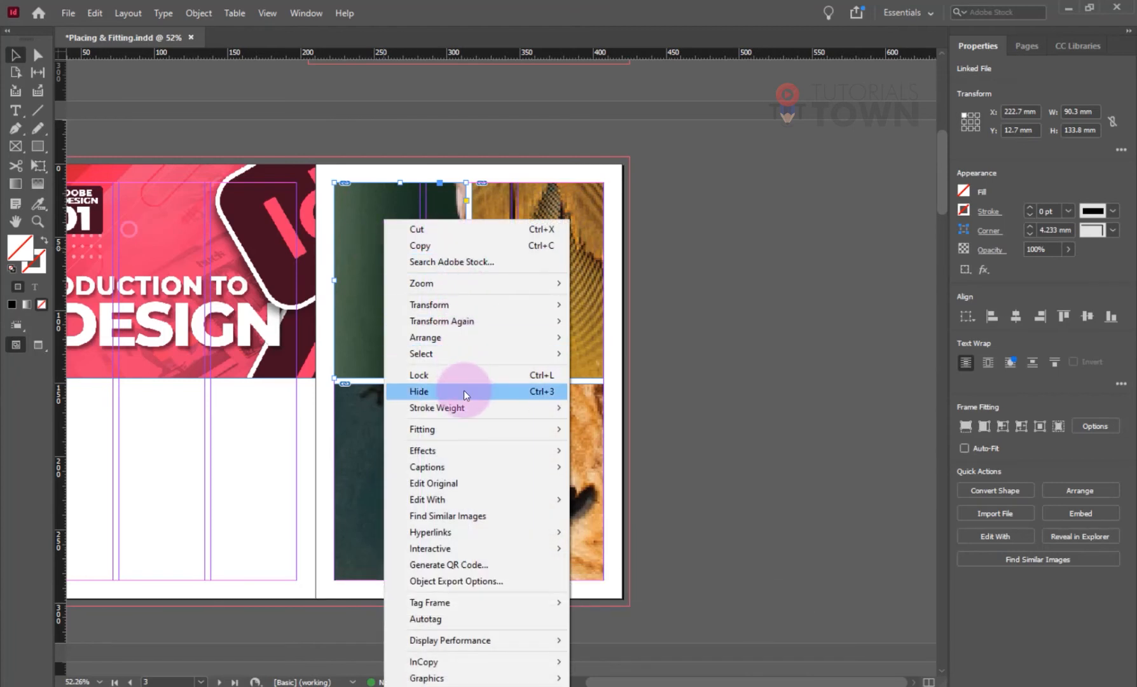
mouse_move(420, 431)
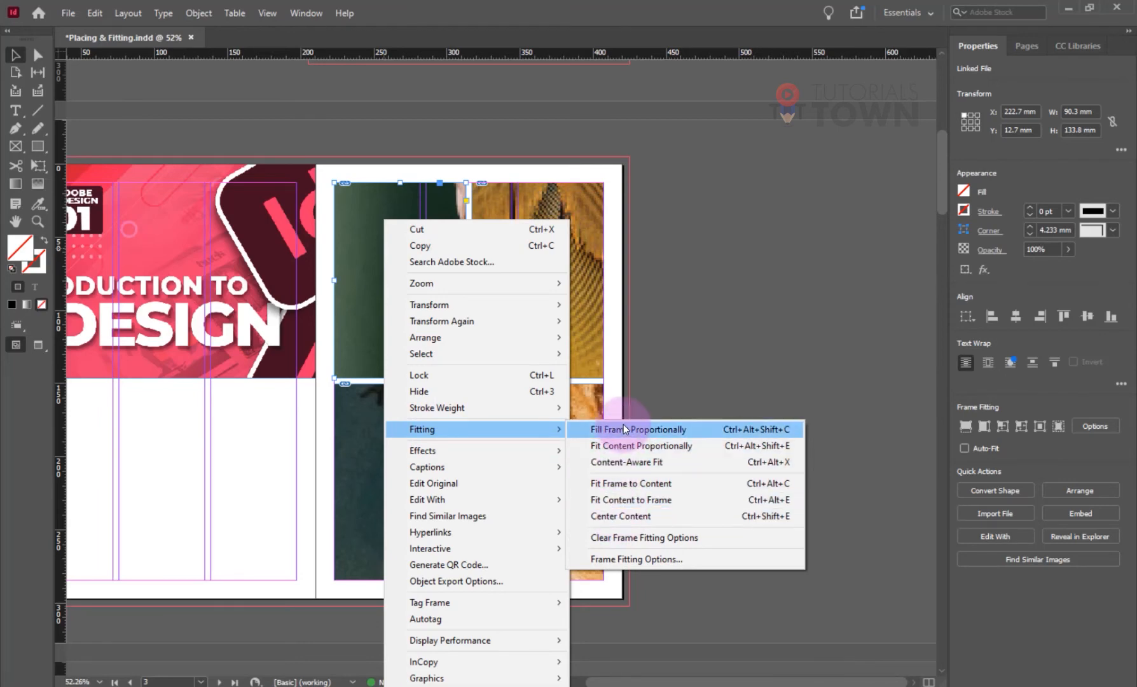
left_click(203, 14)
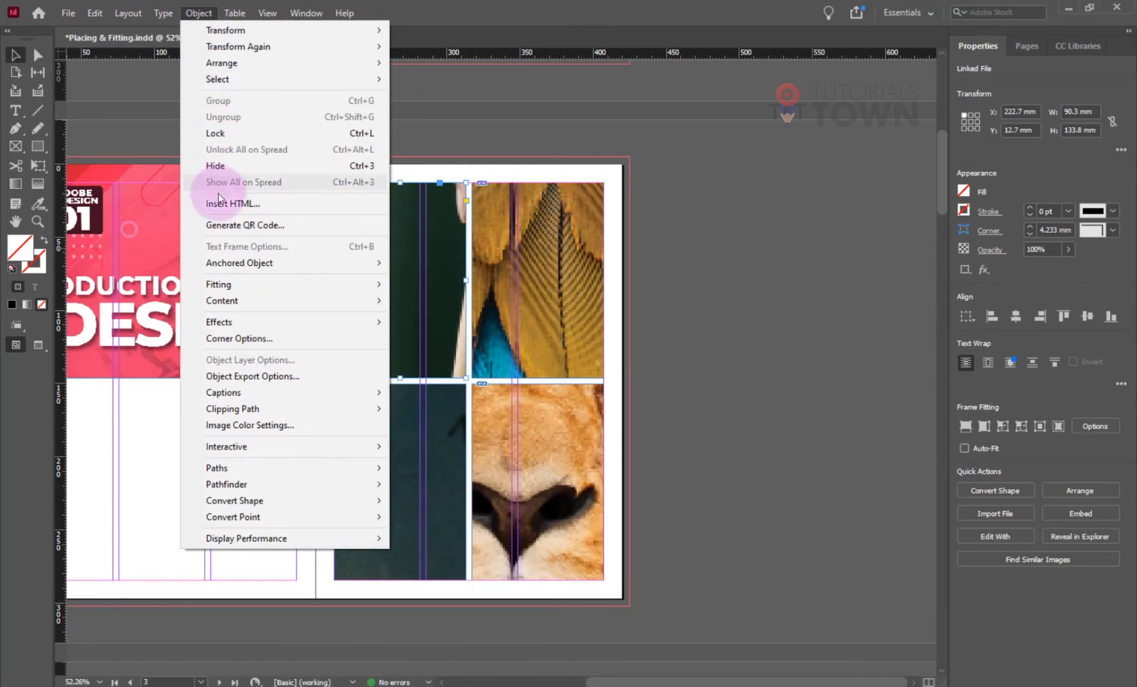
mouse_move(303, 285)
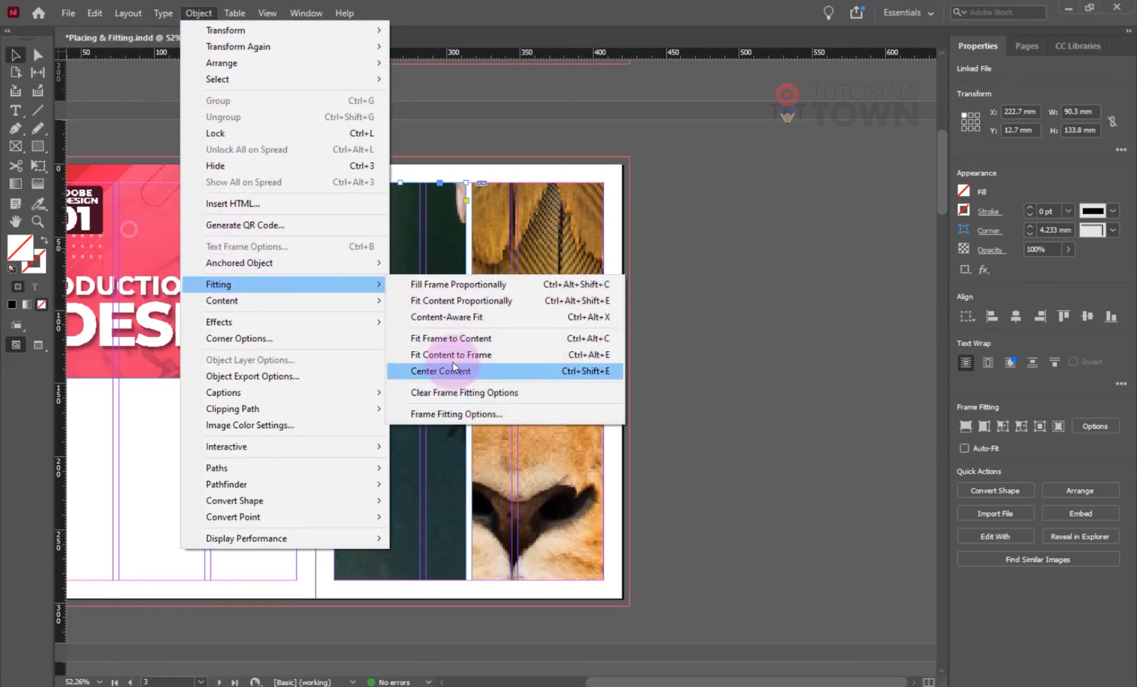
left_click(462, 18)
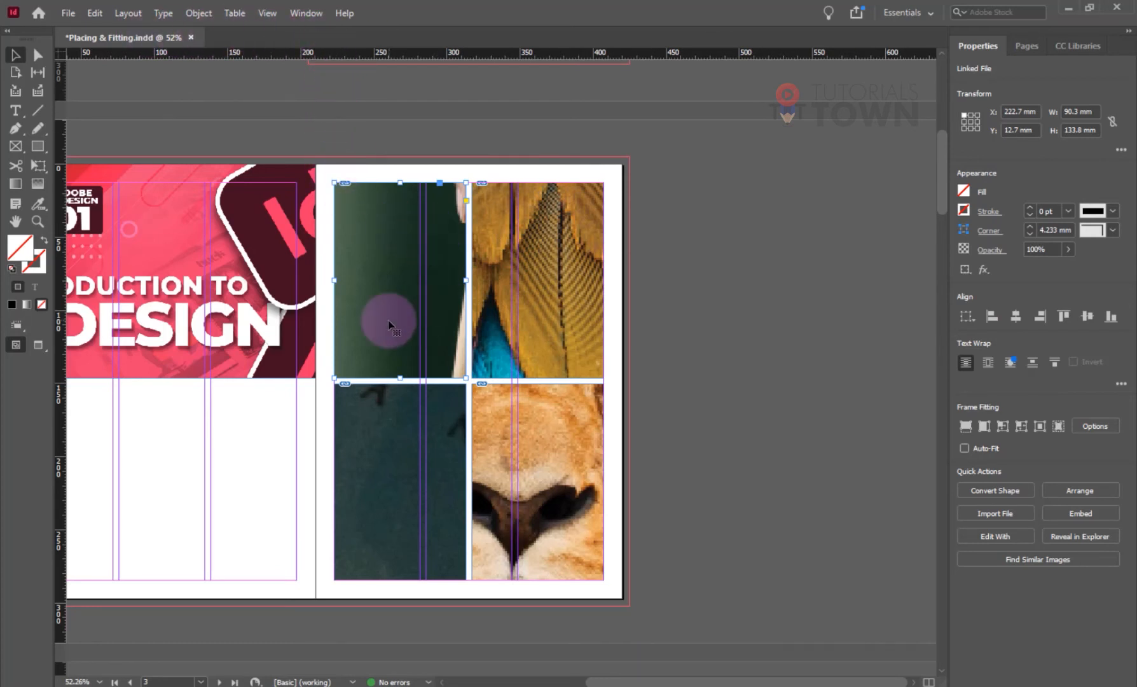
Apply Fill Frame Proportionally to the selected green curtain image on page 3.
right_click(376, 271)
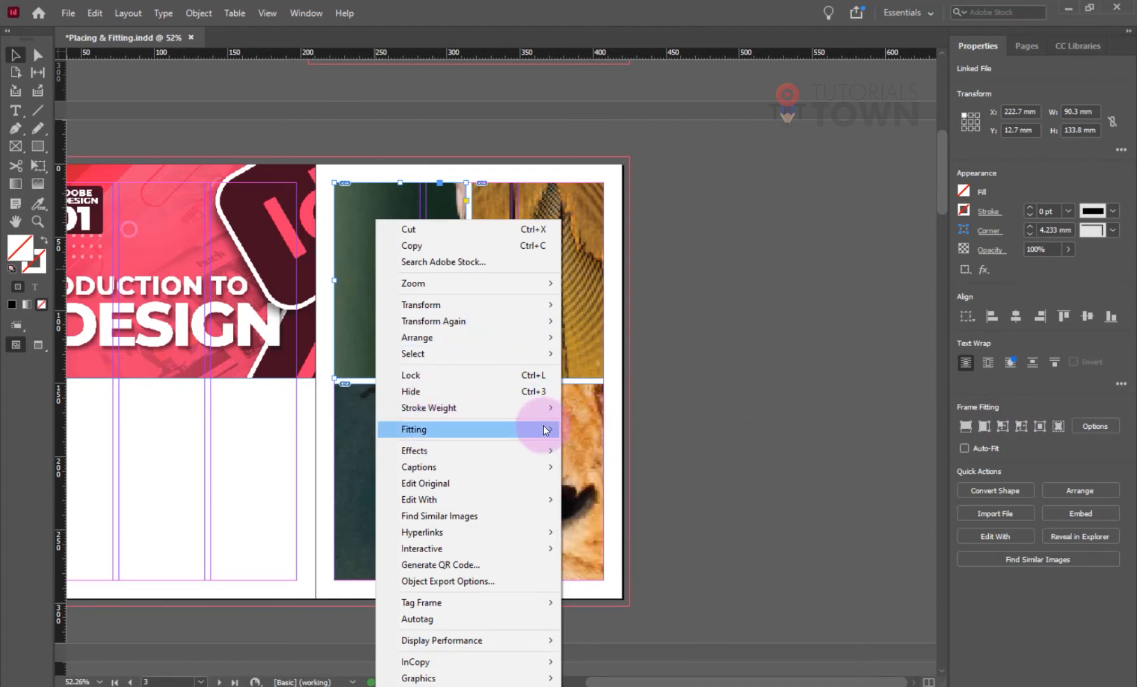
mouse_move(519, 433)
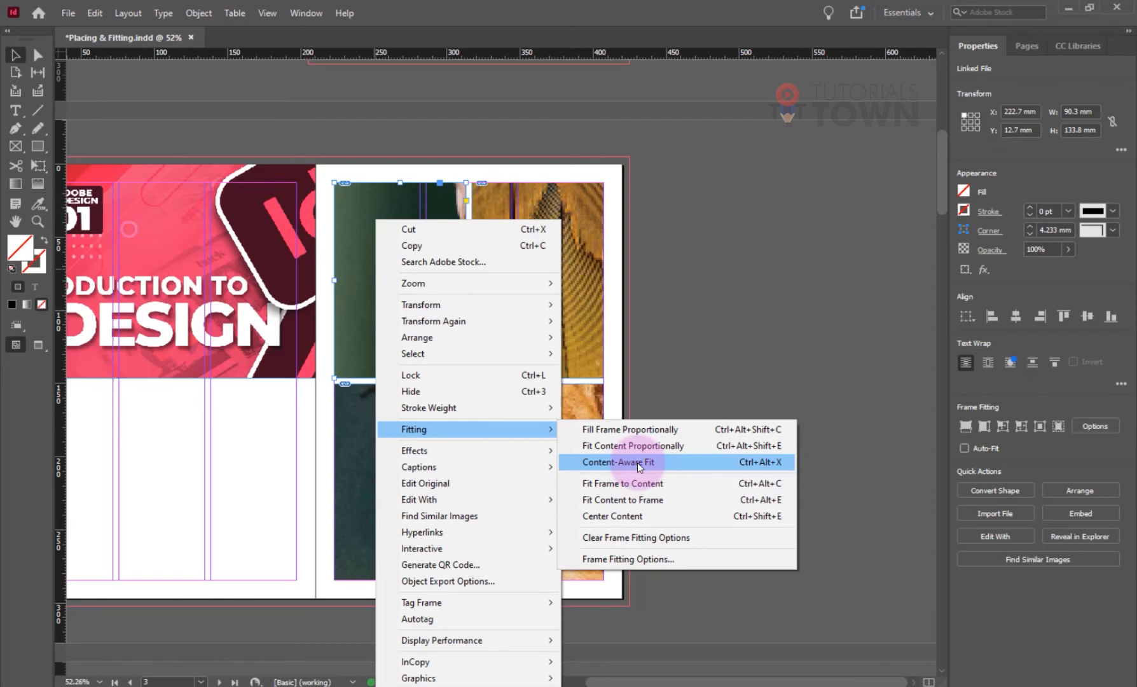
left_click(607, 430)
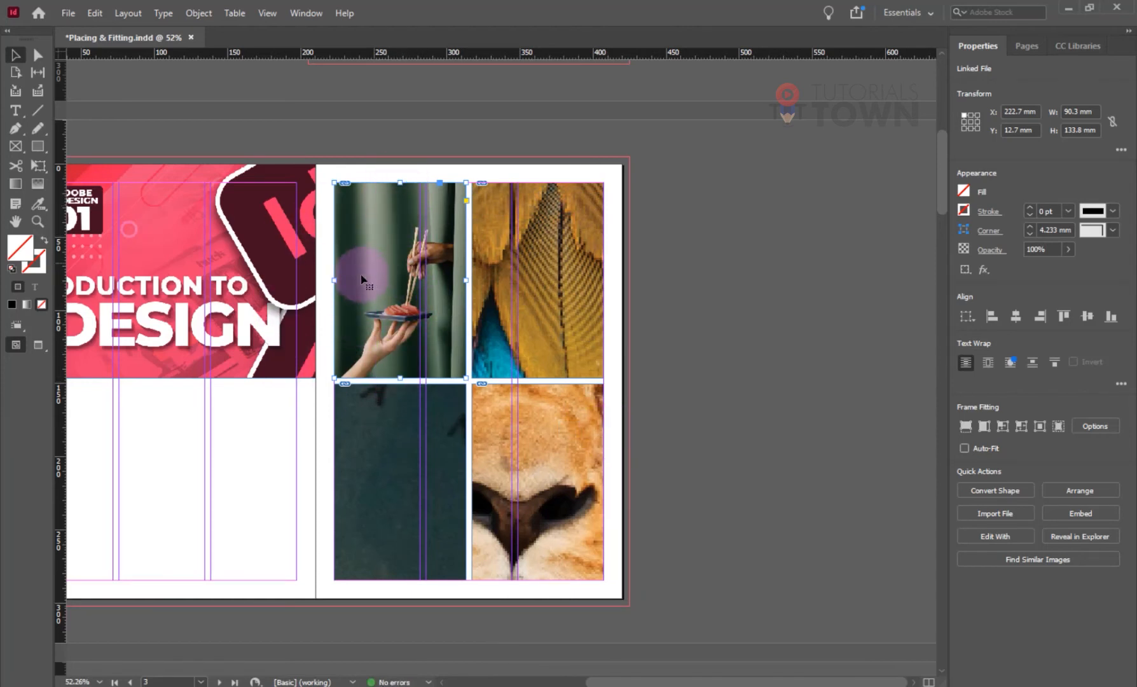
Select the chopsticks image inside its frame and examine up close how its edges line up with the frame's edges.
double_click(359, 321)
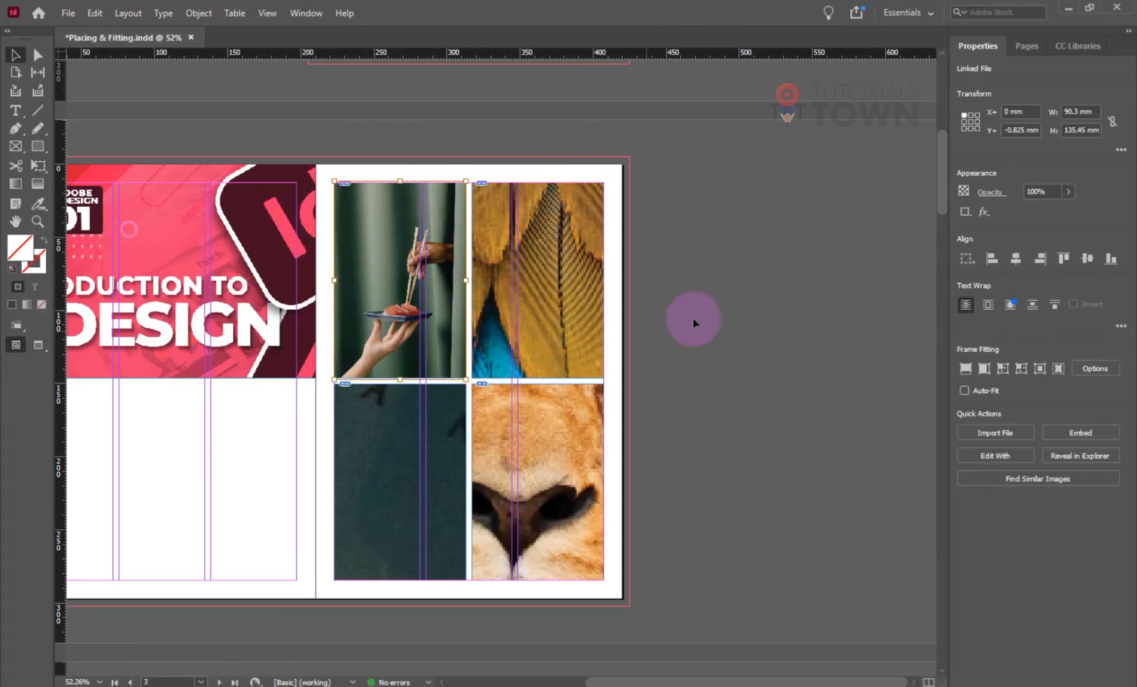
left_click_drag(410, 359, 476, 419)
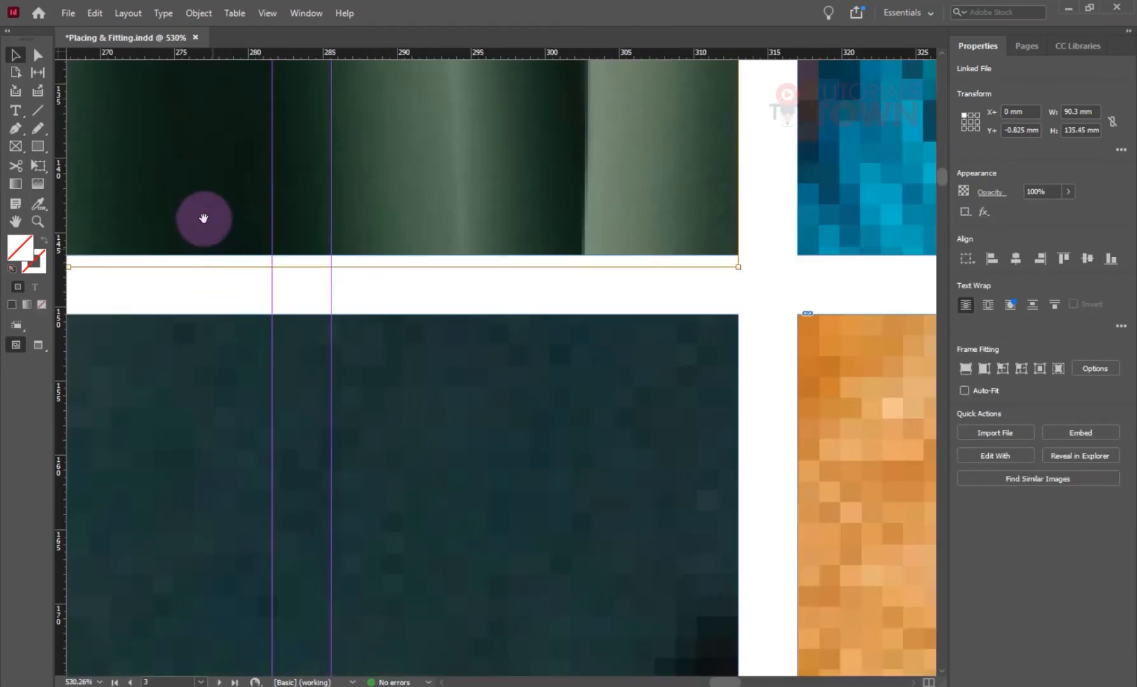
left_click_drag(203, 219, 651, 394)
left_click_drag(191, 367, 493, 448)
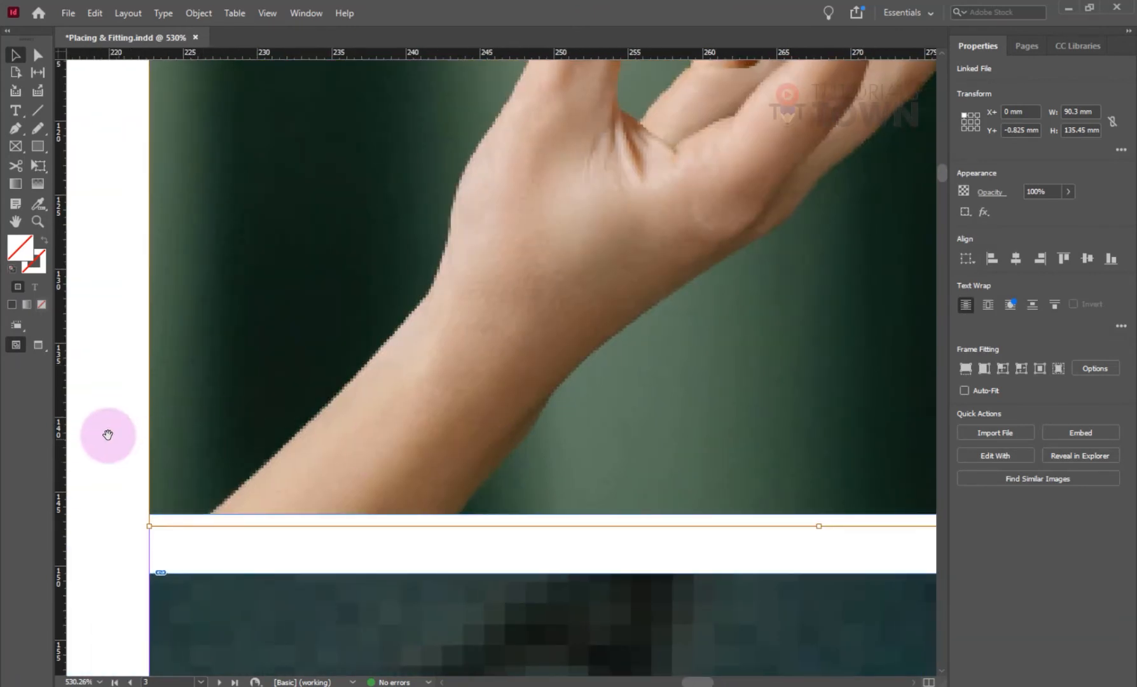
left_click_drag(229, 534, 195, 363)
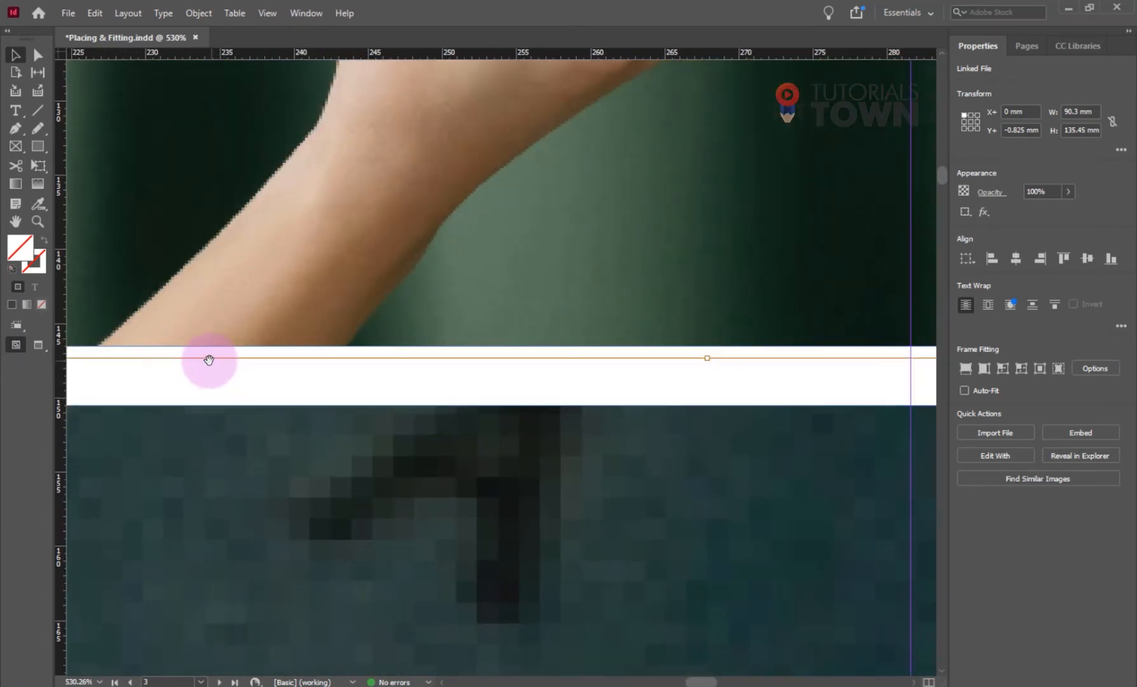
key("ctrl+minus")
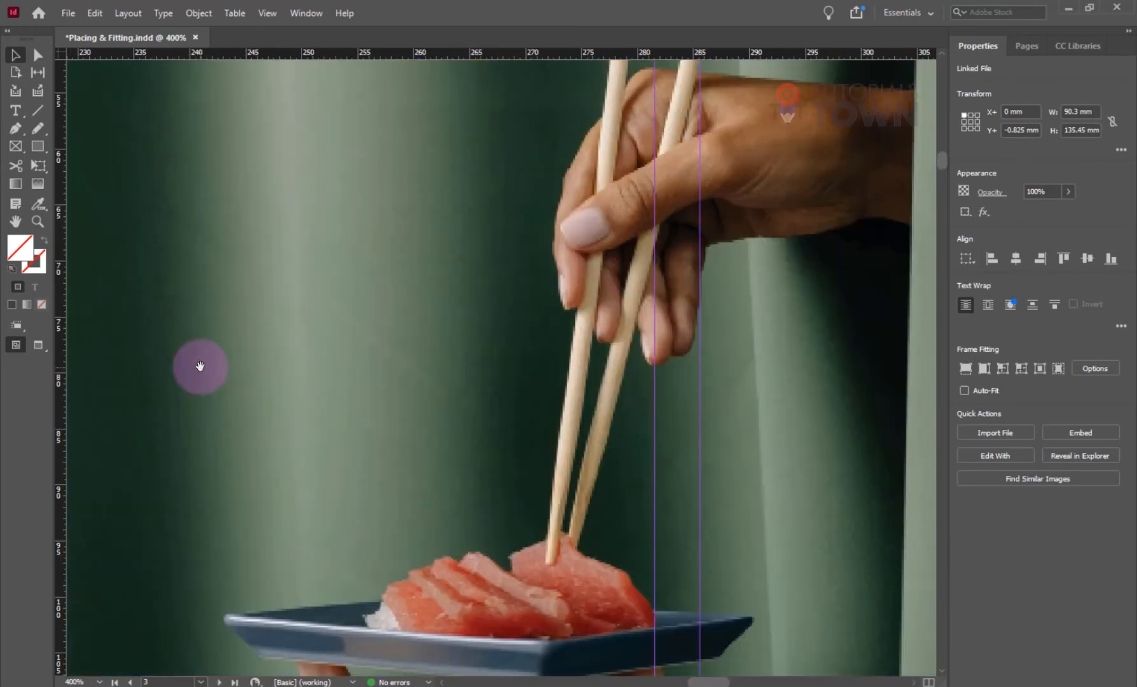
key("ctrl+minus")
key("ctrl+minus")
key("ctrl+minus")
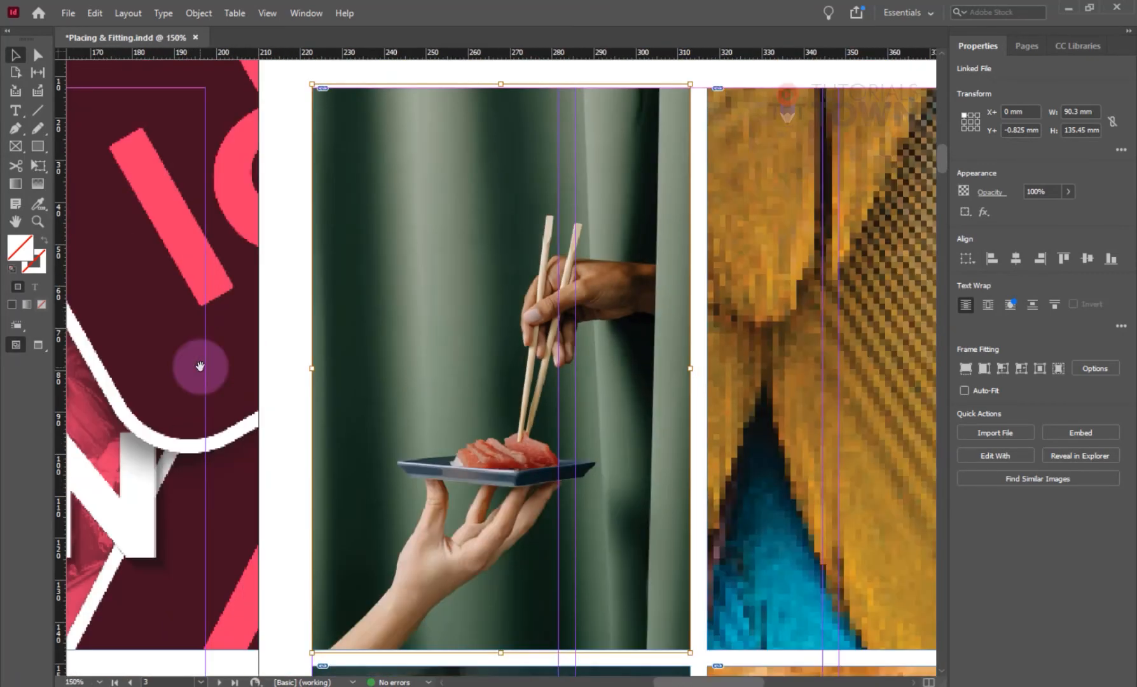
key("ctrl+minus")
key("ctrl+minus")
key("ctrl+minus")
left_click_drag(177, 385, 441, 347)
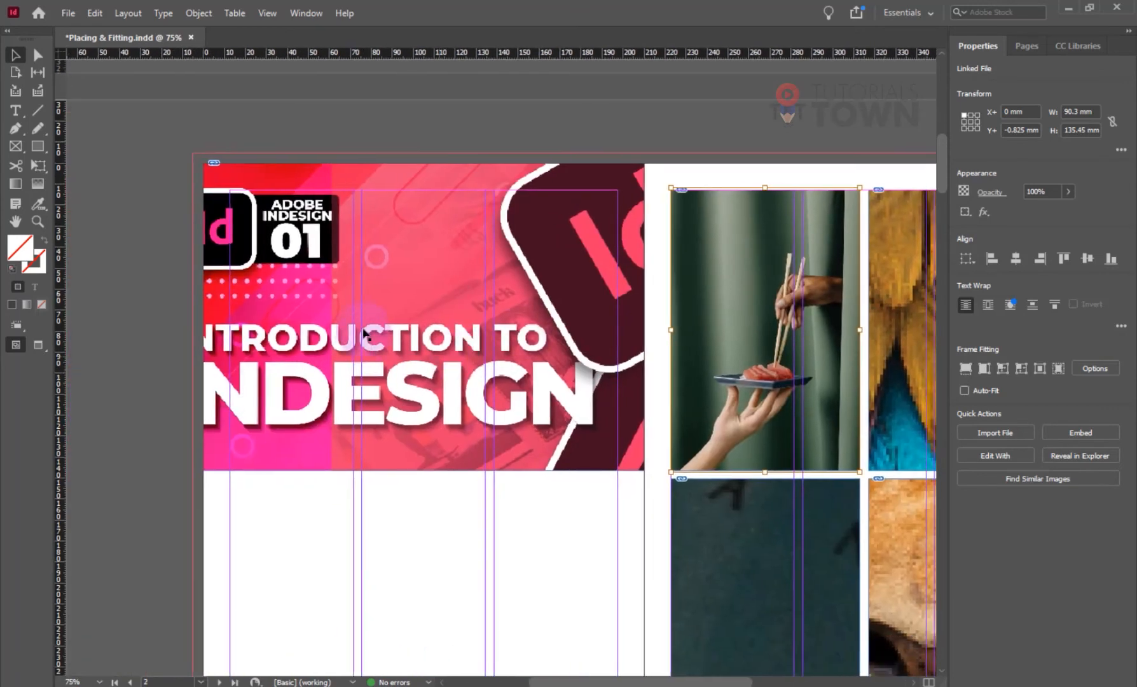
Apply Fill Frame Proportionally to the Introduction to InDesign banner image on page 2.
left_click(373, 456)
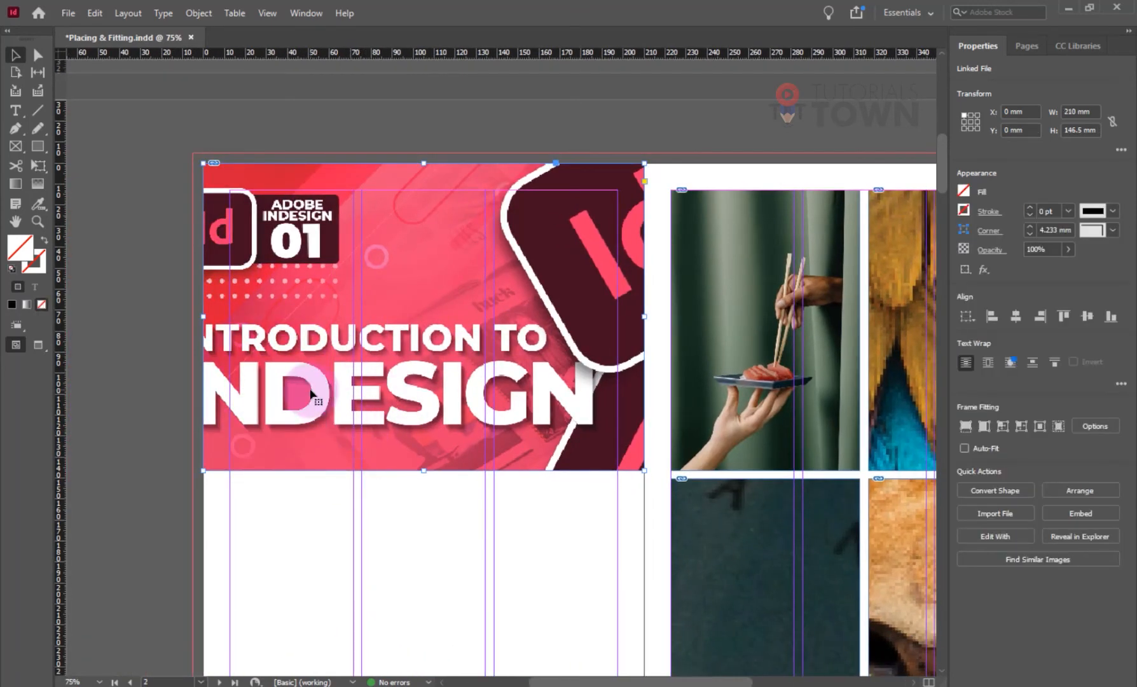
right_click(310, 393)
mouse_move(406, 413)
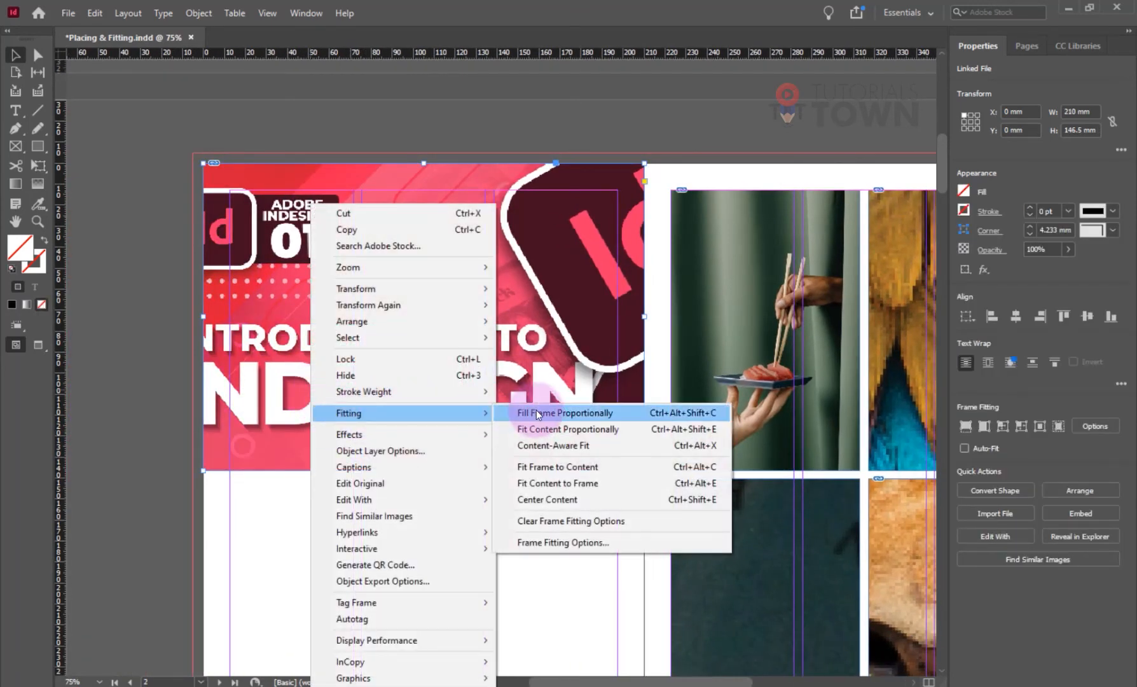
left_click(682, 413)
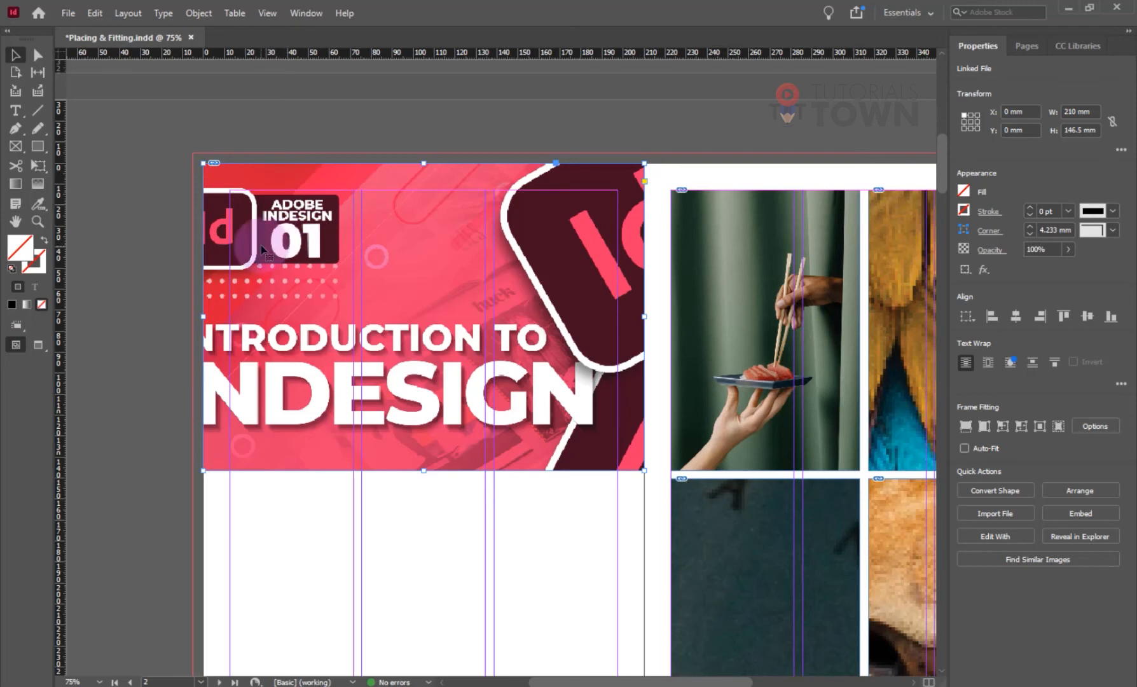
Apply Fit Content Proportionally to the Introduction to InDesign banner image on page 2.
right_click(270, 283)
mouse_move(352, 415)
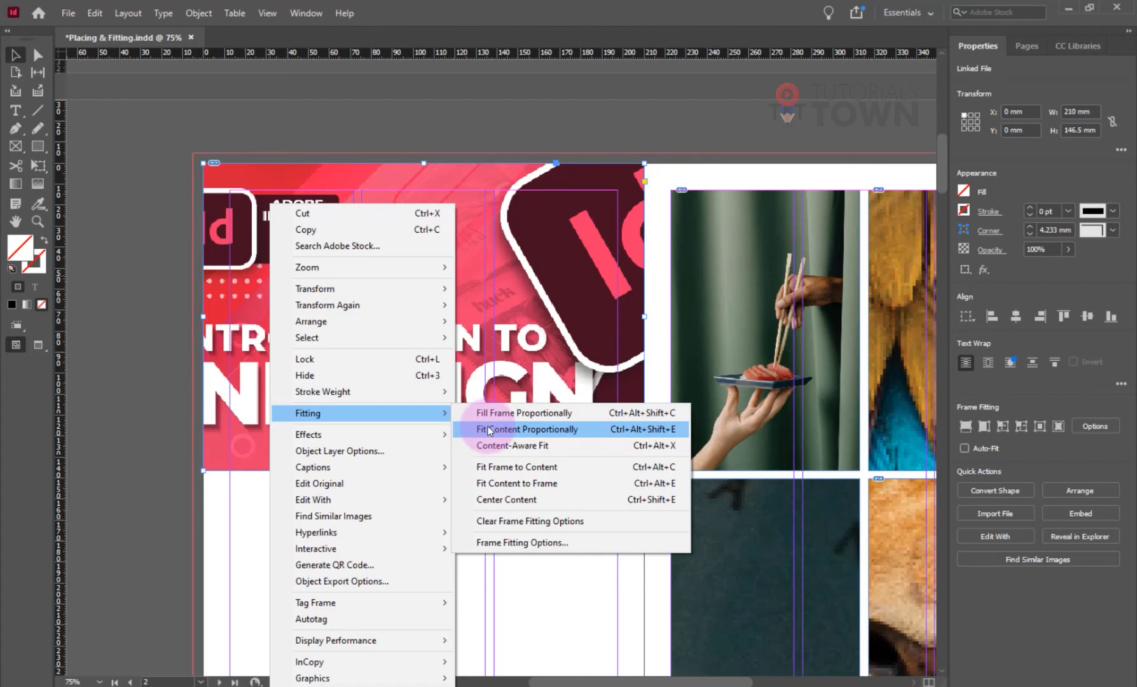
left_click(488, 428)
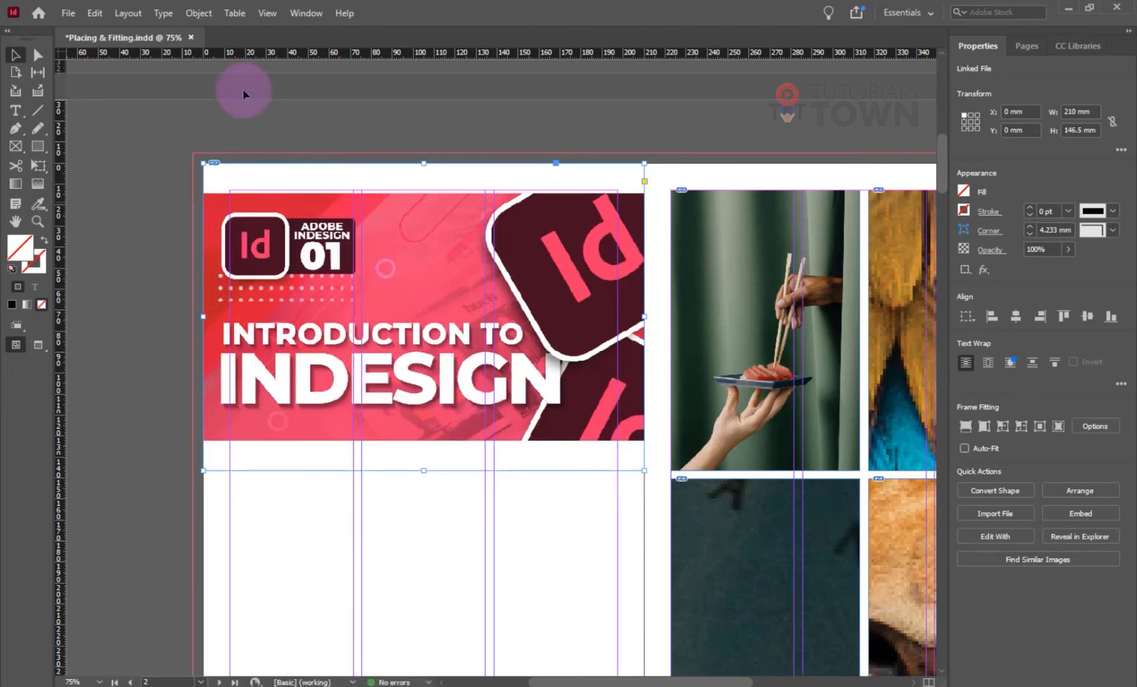
Enlarge the banner image inside its frame to about 264 × 148.5 mm, shift it to about X -5 mm, Y 0 mm, and deselect it.
double_click(364, 330)
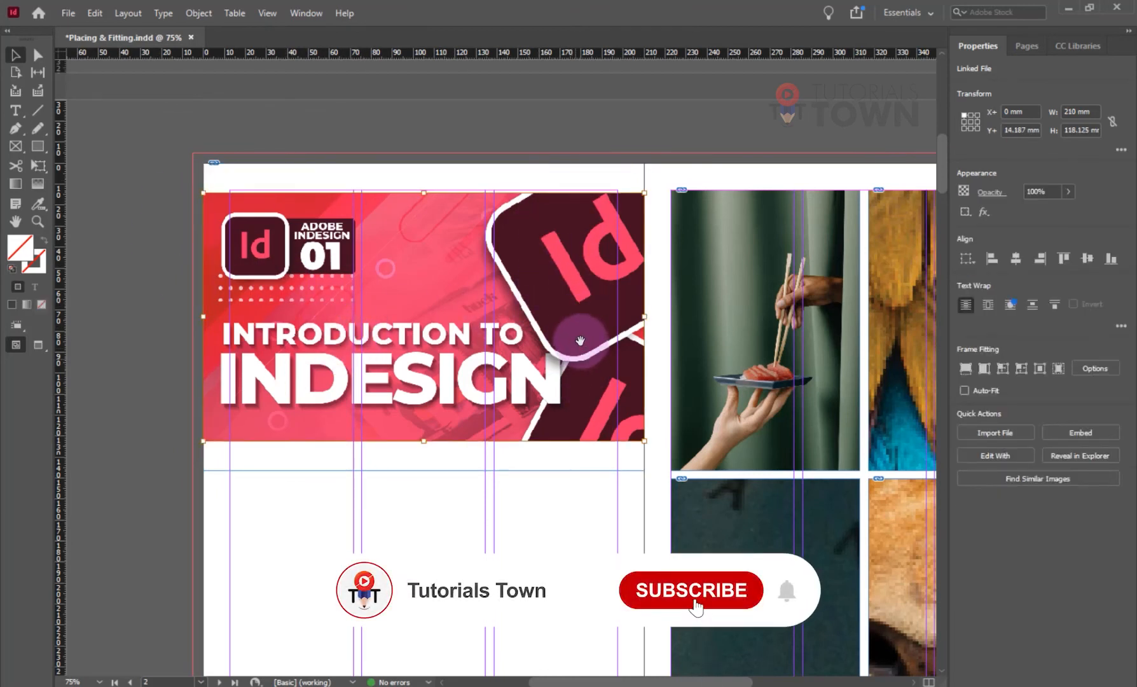
left_click_drag(640, 187, 697, 163)
key("ctrl+z")
left_click_drag(698, 442, 719, 475)
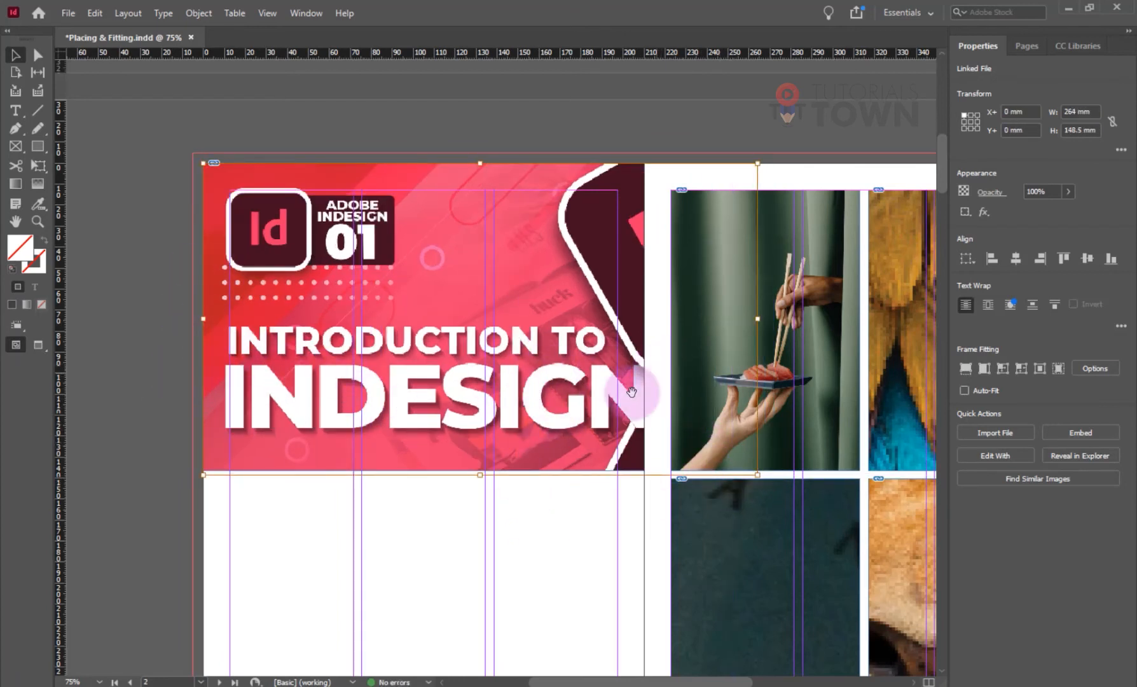
left_click_drag(609, 401, 599, 401)
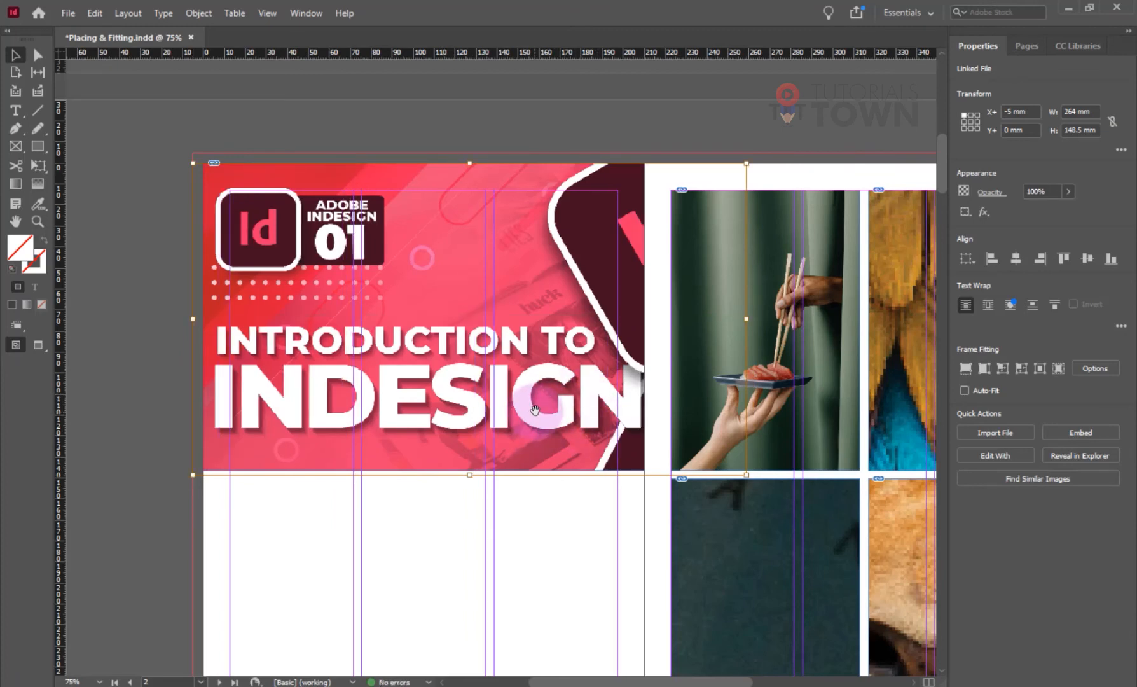
left_click(518, 502)
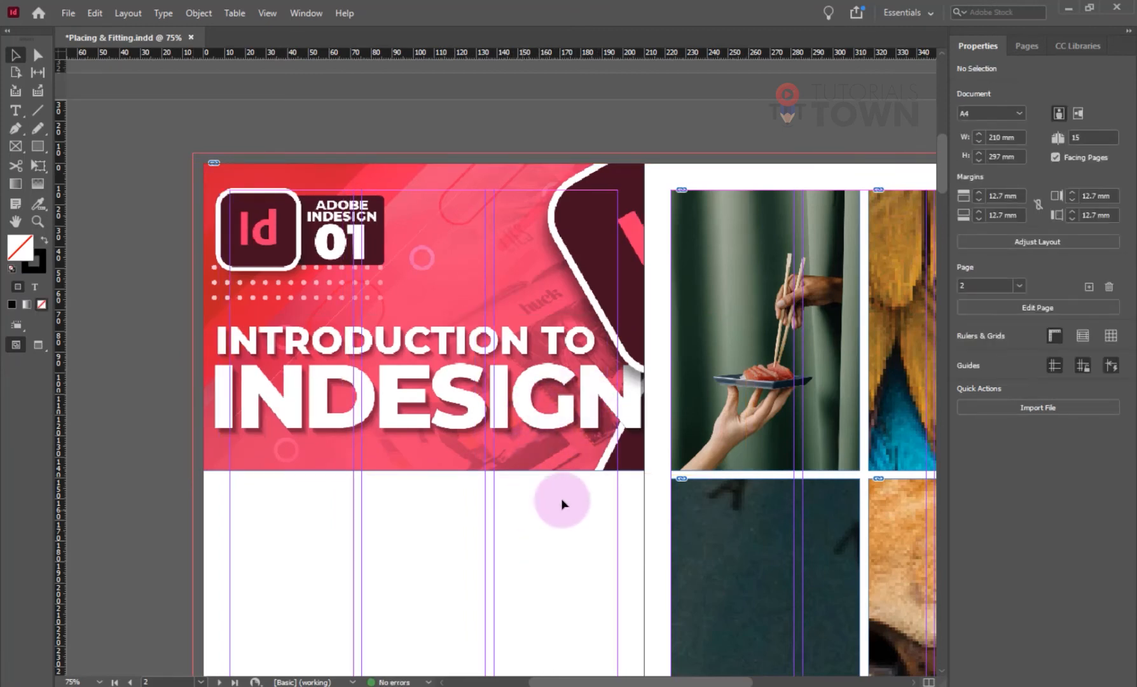
Select all four image frames on page 3 and apply Fit Content Proportionally to them.
left_click_drag(748, 446, 314, 321)
left_click_drag(713, 287, 331, 546)
right_click(341, 439)
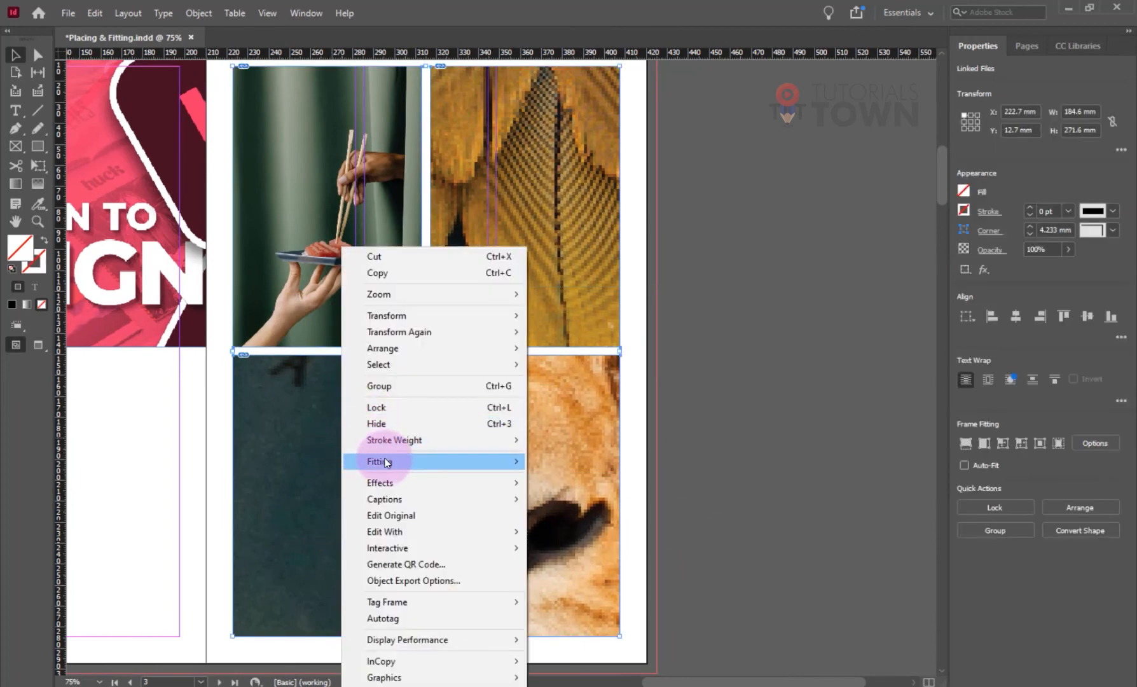
mouse_move(405, 462)
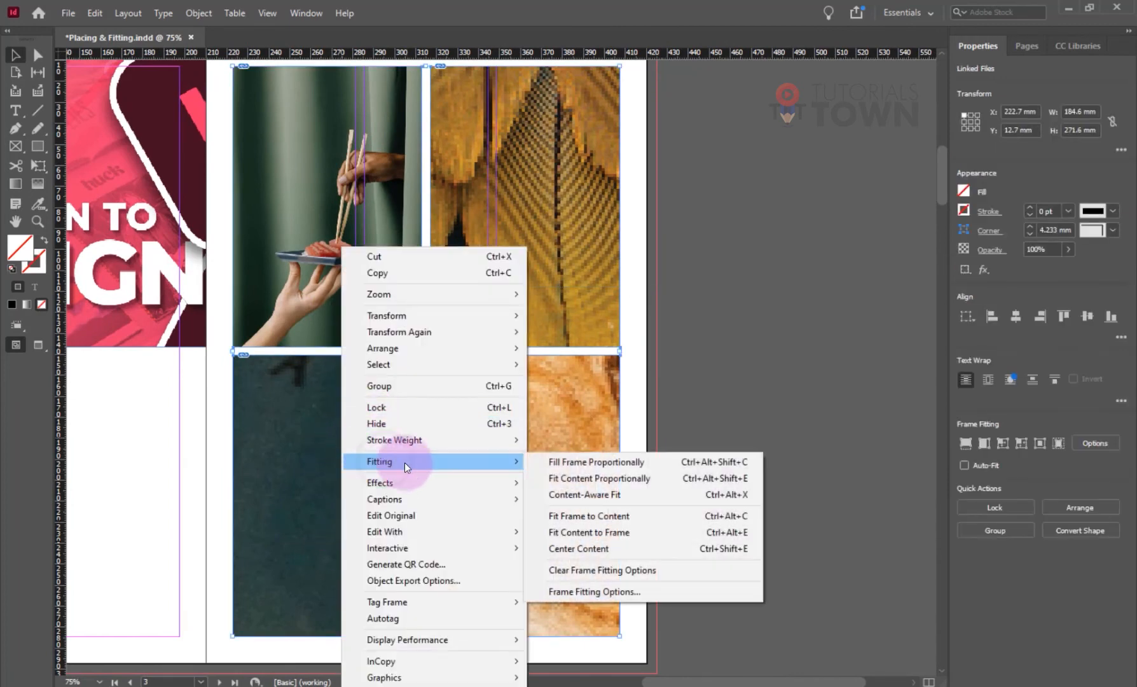
left_click(574, 478)
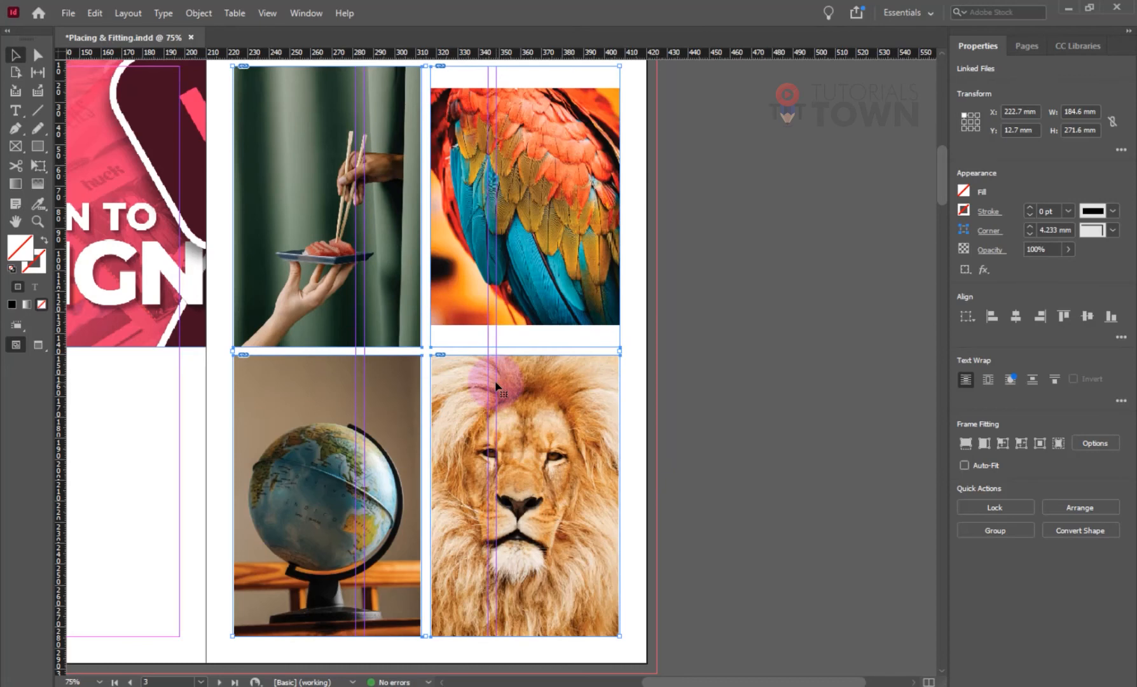
Select only the parrot image's frame on page 3 and apply Fill Frame Proportionally.
left_click_drag(518, 384, 357, 481)
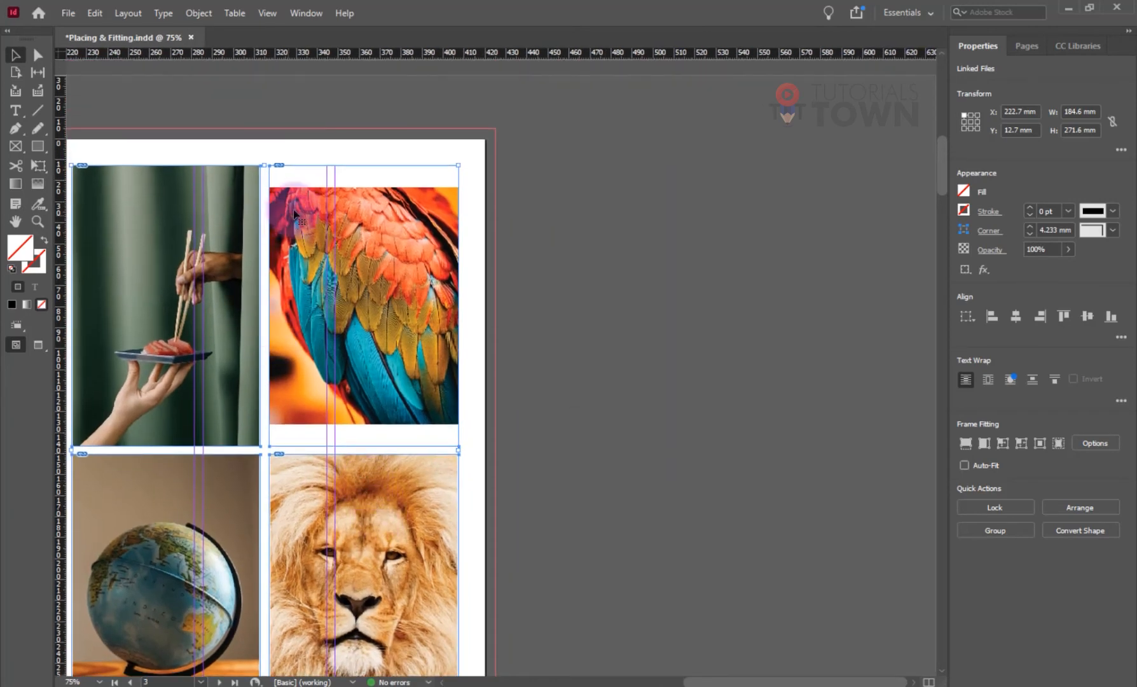
left_click(635, 287)
left_click(325, 238)
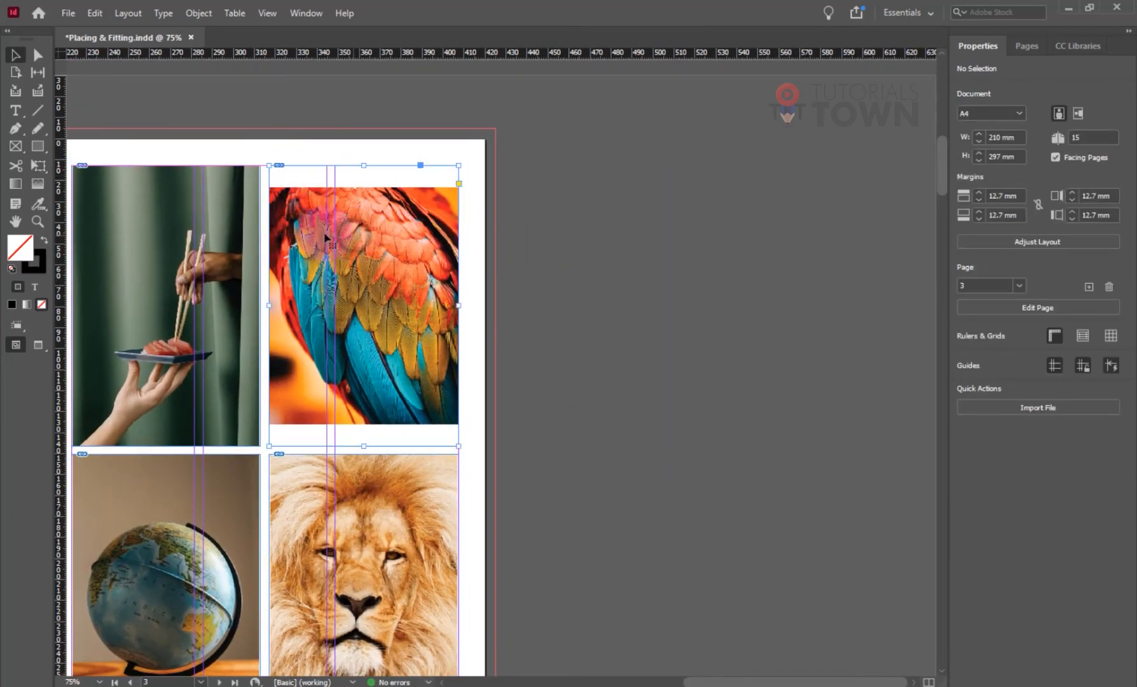
right_click(323, 211)
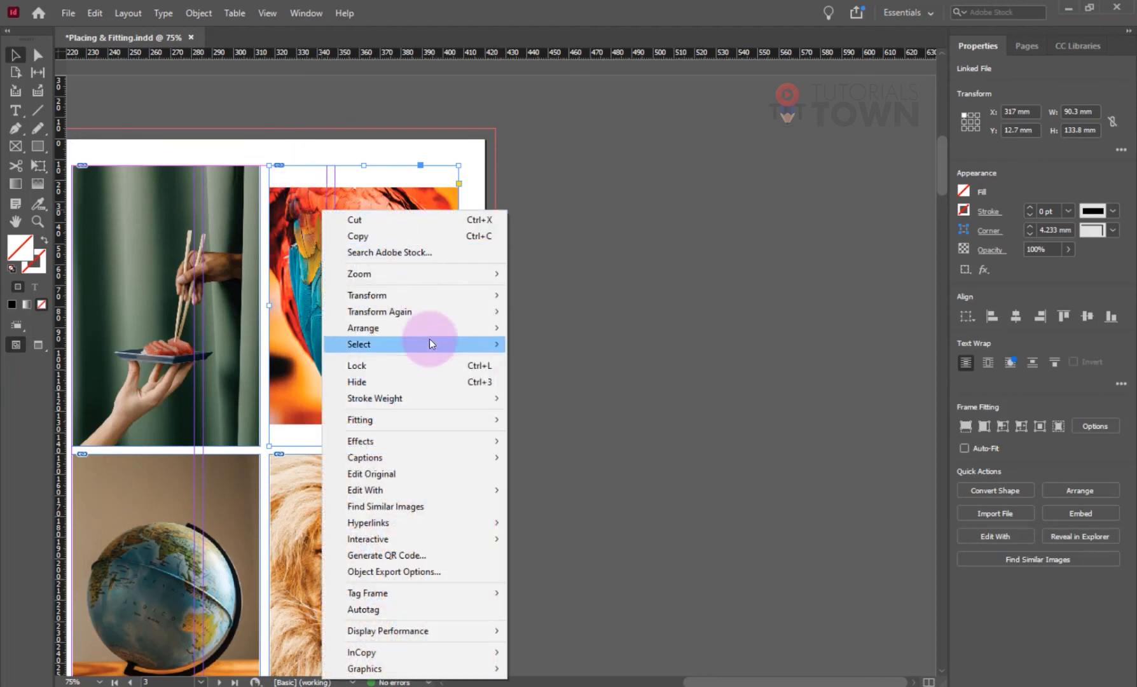
mouse_move(423, 420)
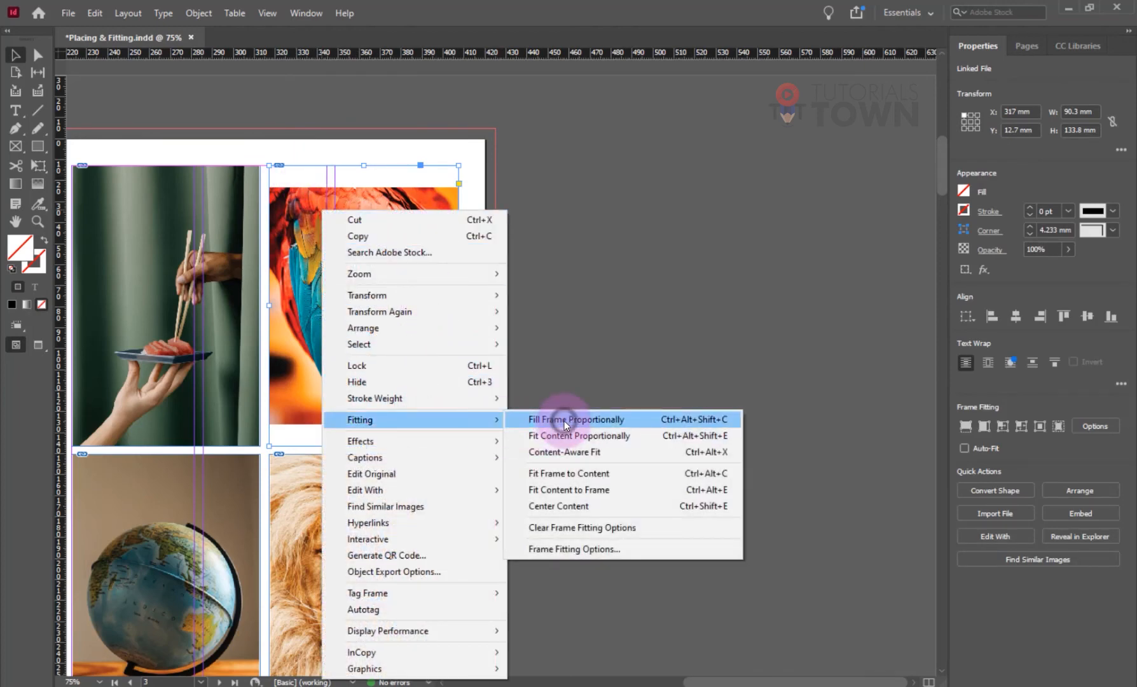
left_click(564, 420)
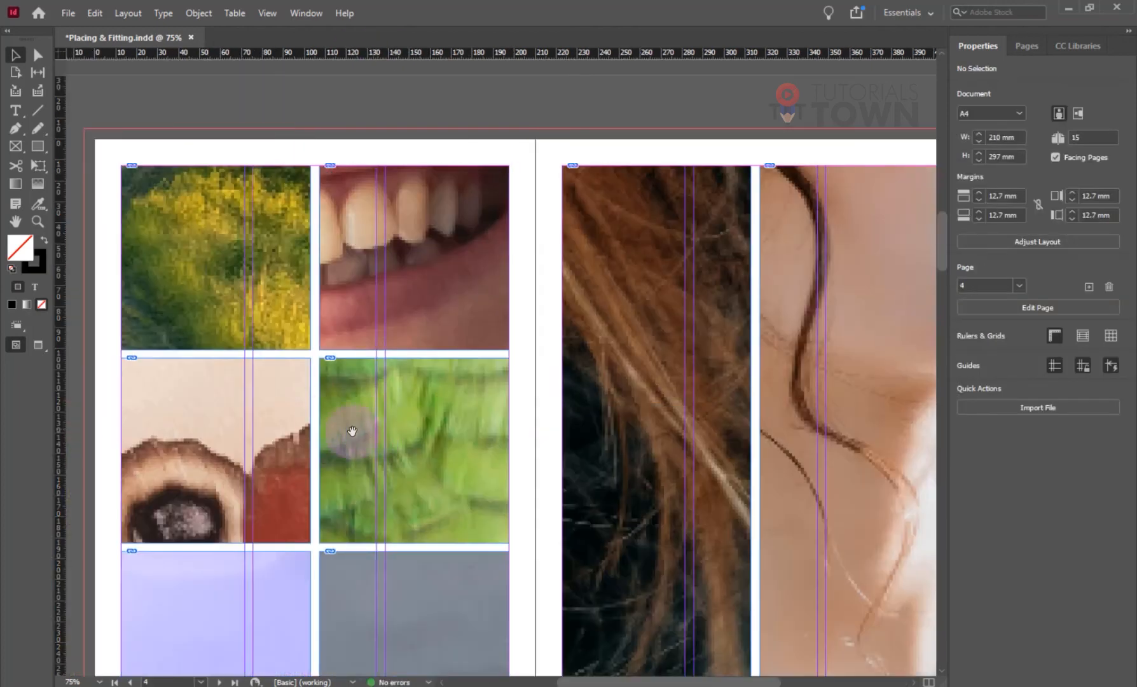
Select the frame showing the close-up of teeth on page 4 and apply Content-Aware Fit.
left_click_drag(353, 431, 433, 392)
left_click(493, 215)
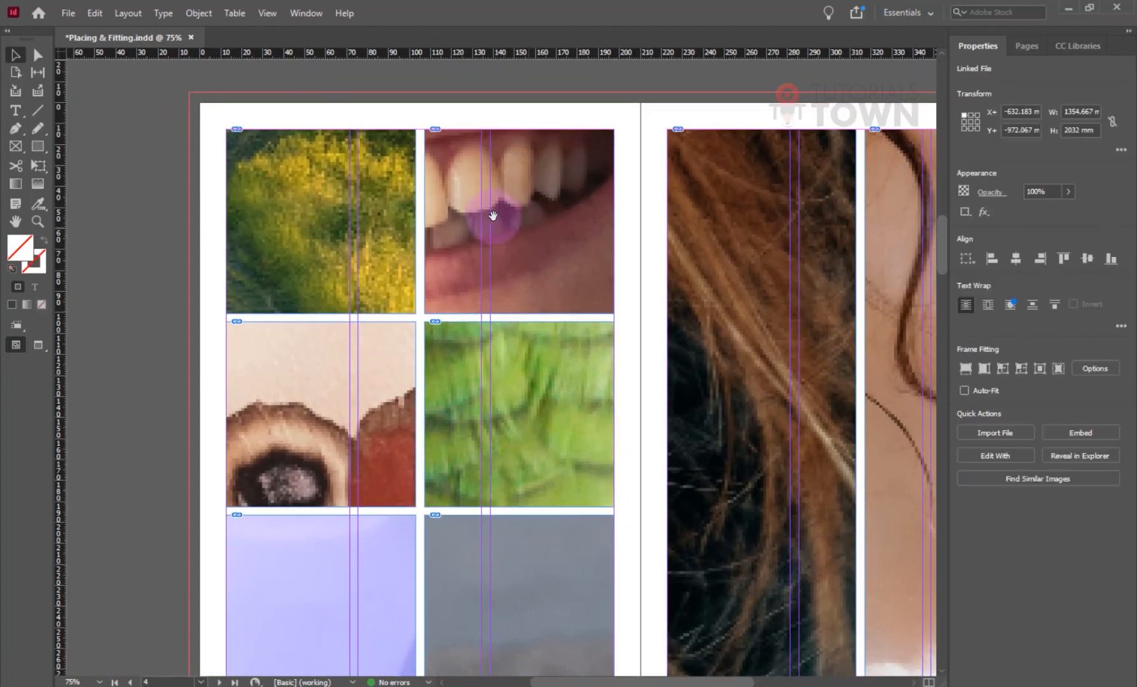
left_click(512, 108)
left_click(556, 176)
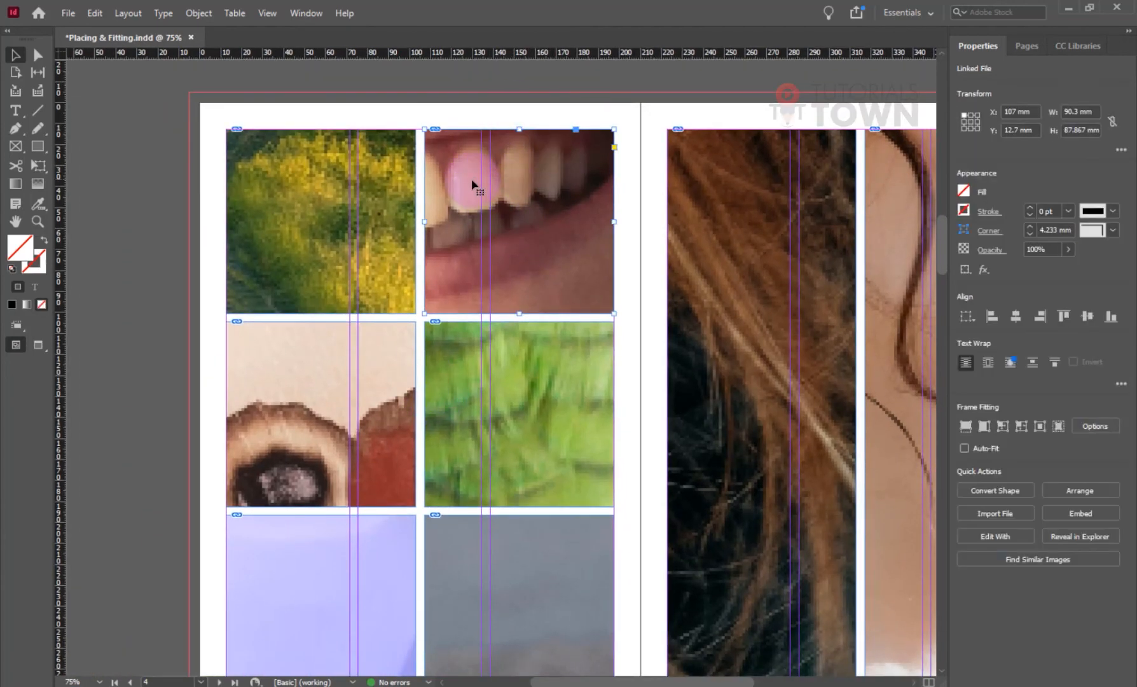
right_click(473, 183)
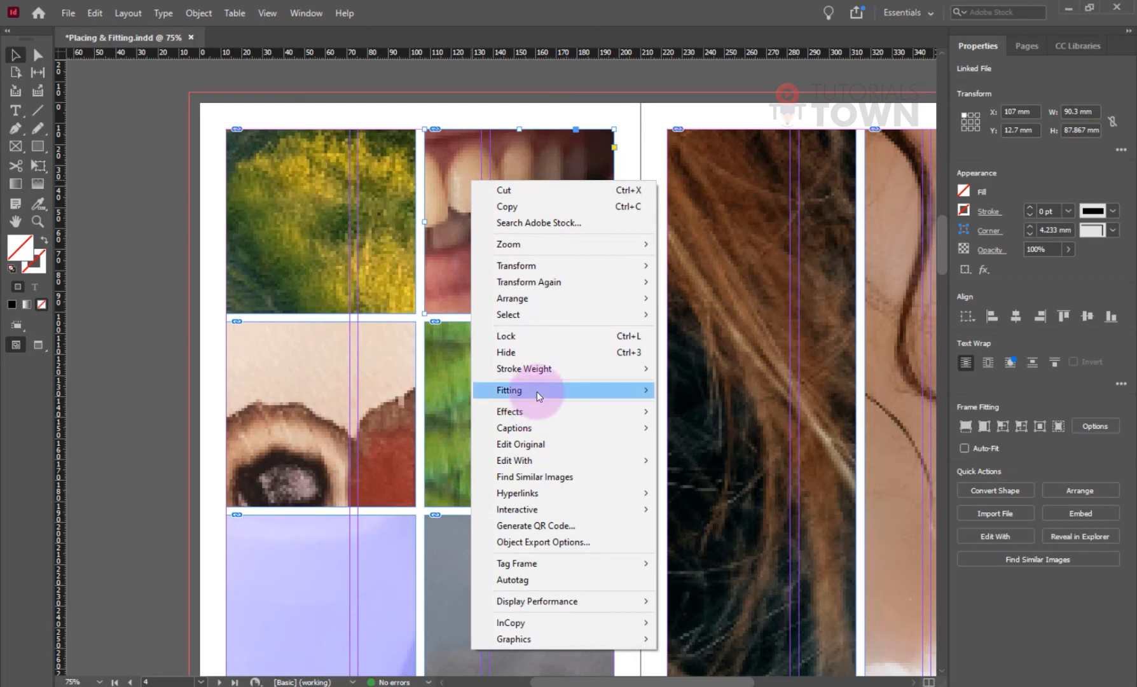
mouse_move(537, 395)
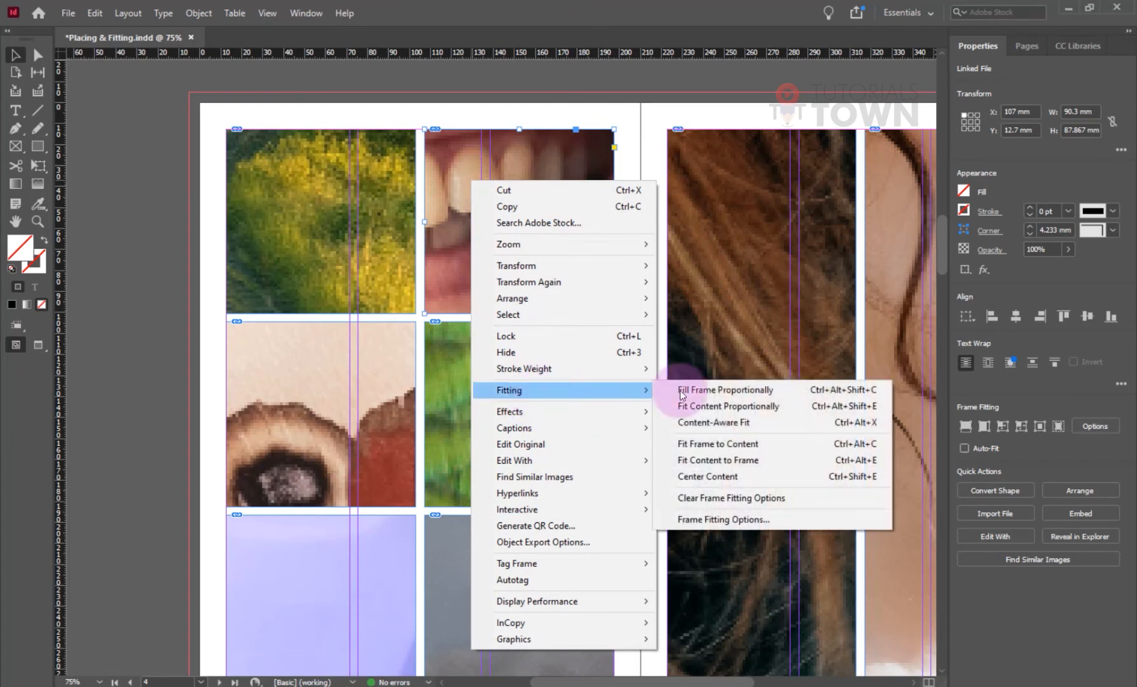
left_click(709, 422)
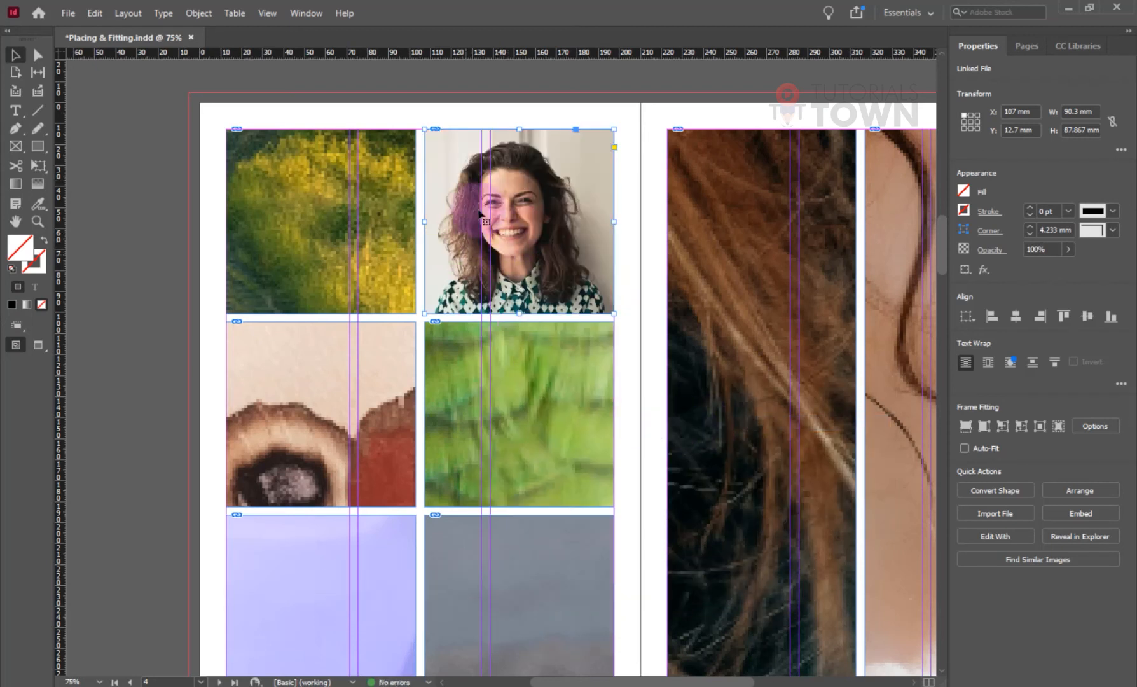
Select the smiling woman's image inside its frame on page 4, apply Fill Frame Proportionally, and deselect it.
right_click(508, 247)
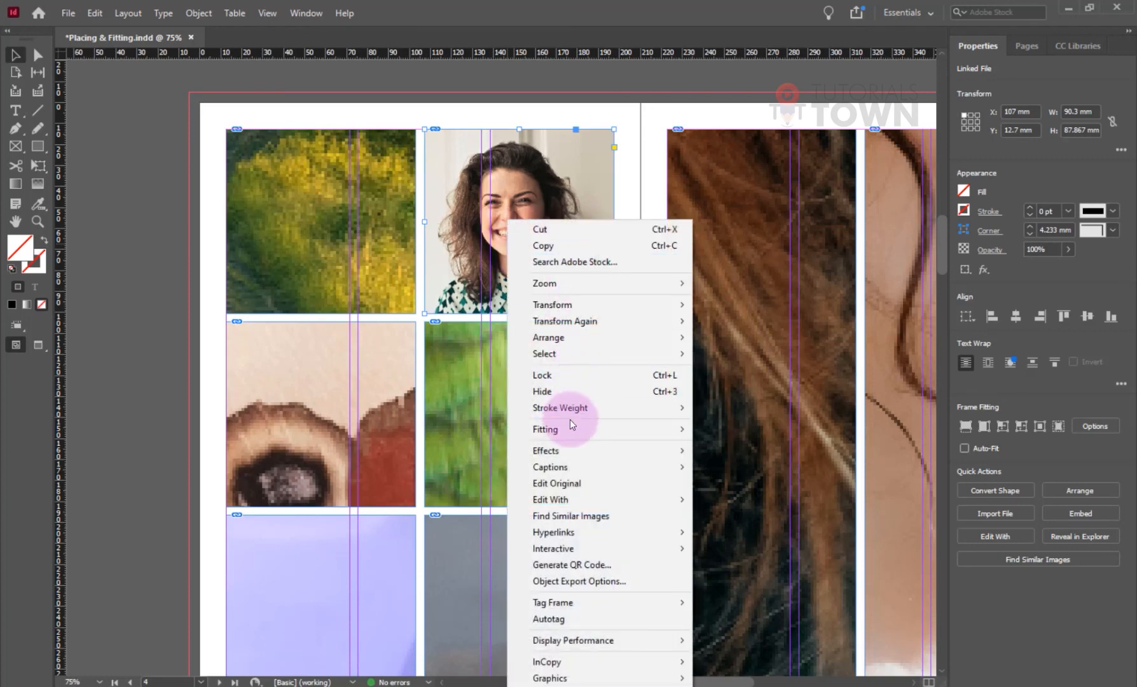
double_click(475, 194)
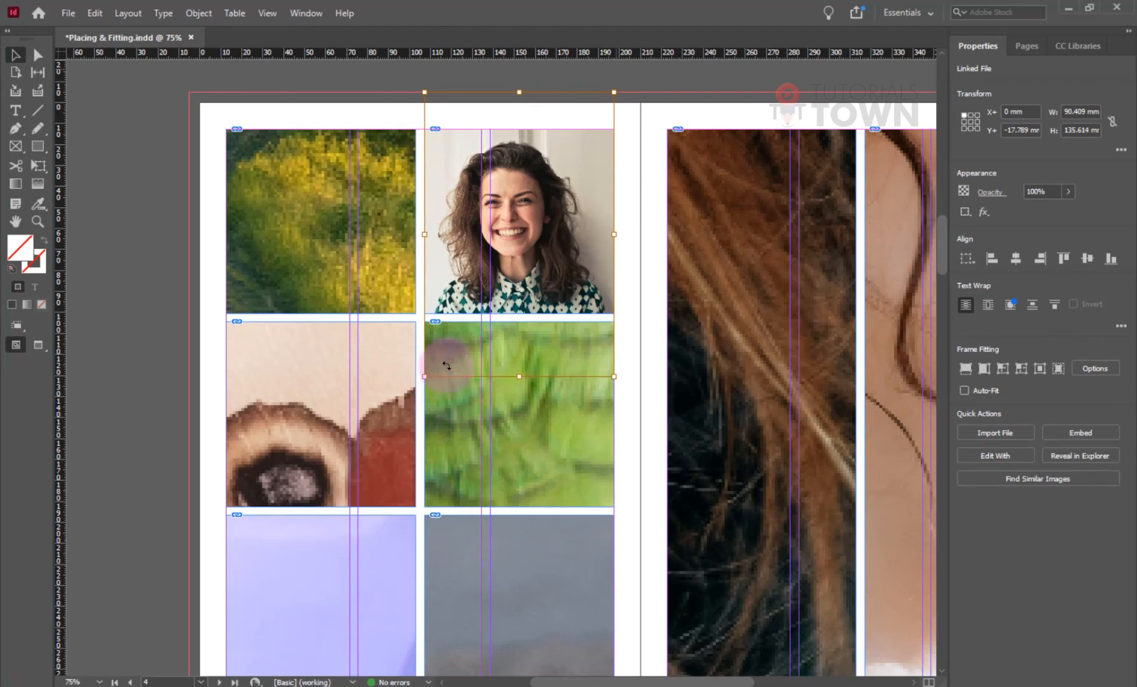
left_click(450, 109)
left_click(644, 221)
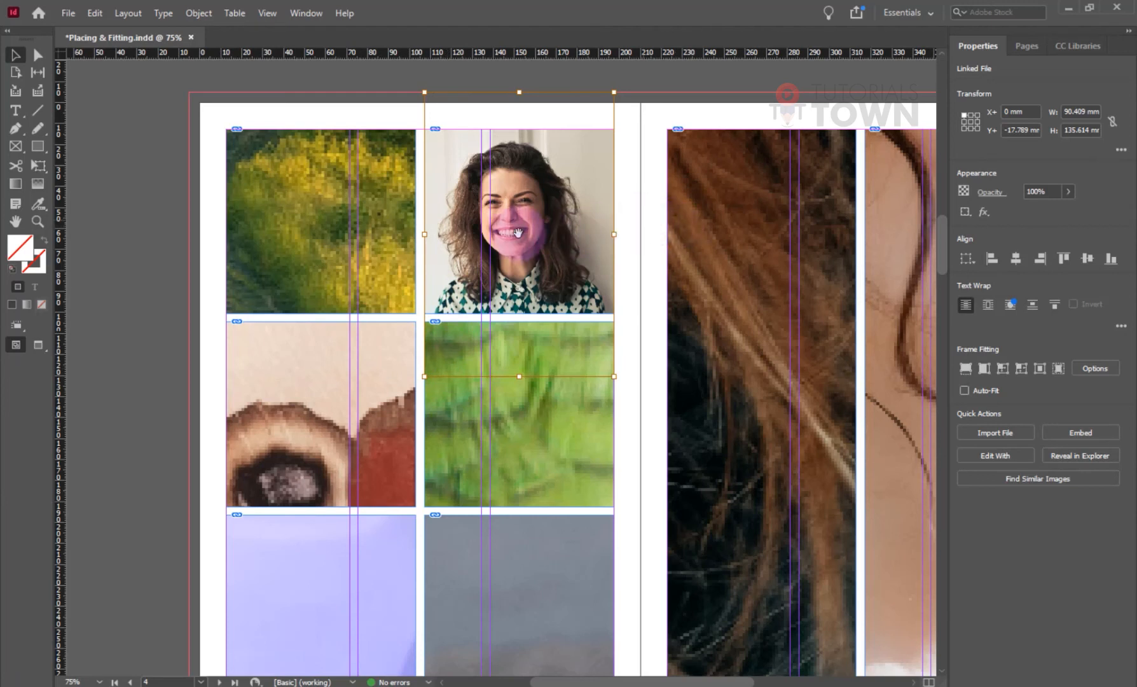
right_click(539, 204)
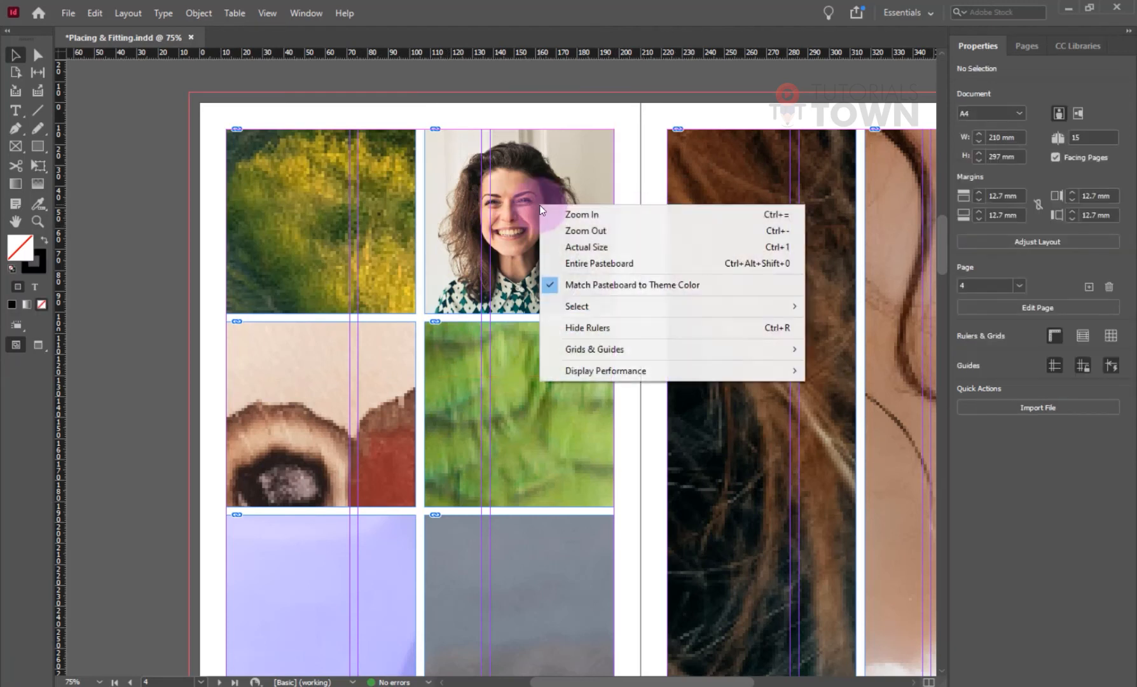
left_click(512, 229)
right_click(533, 211)
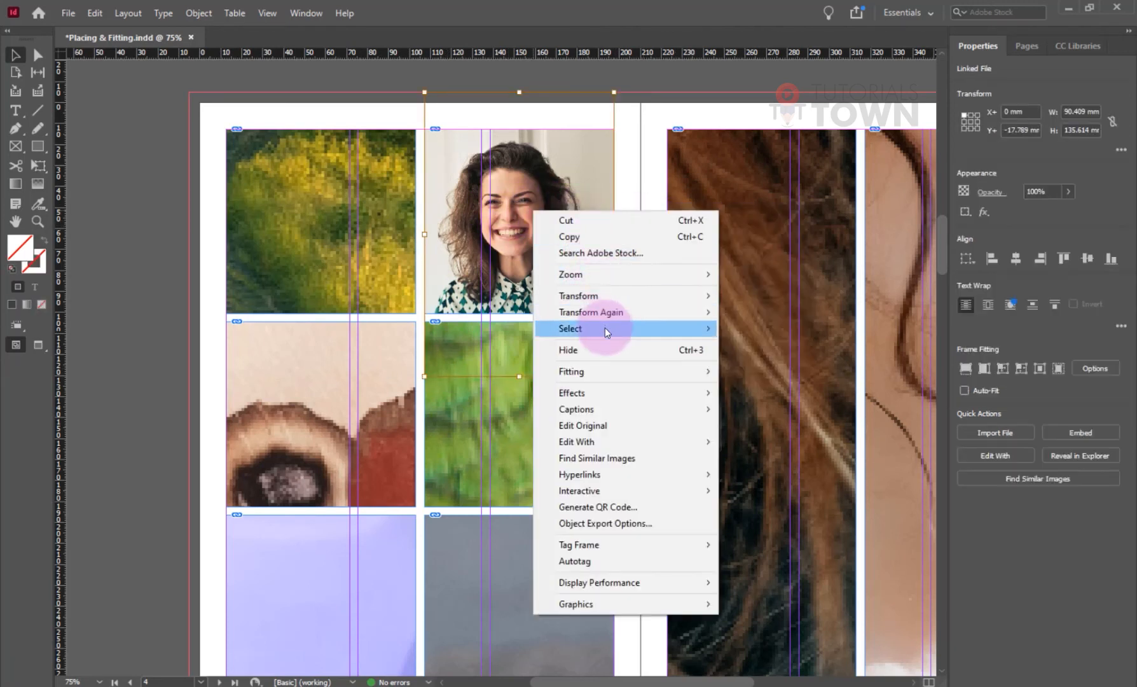
mouse_move(598, 375)
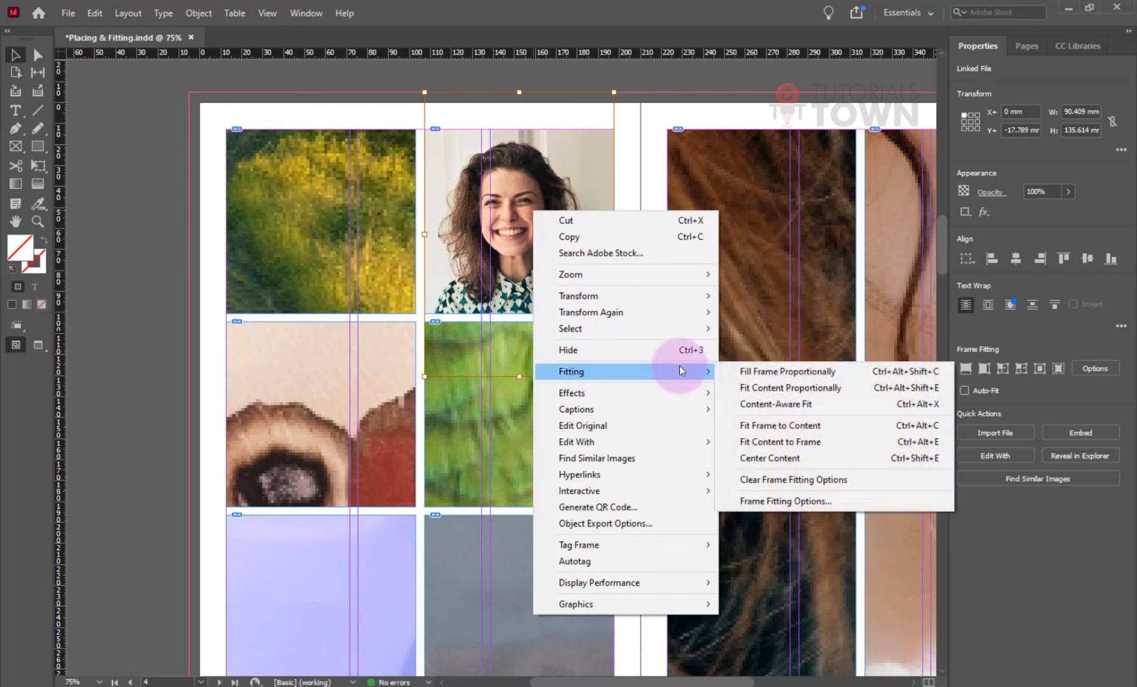
left_click(799, 370)
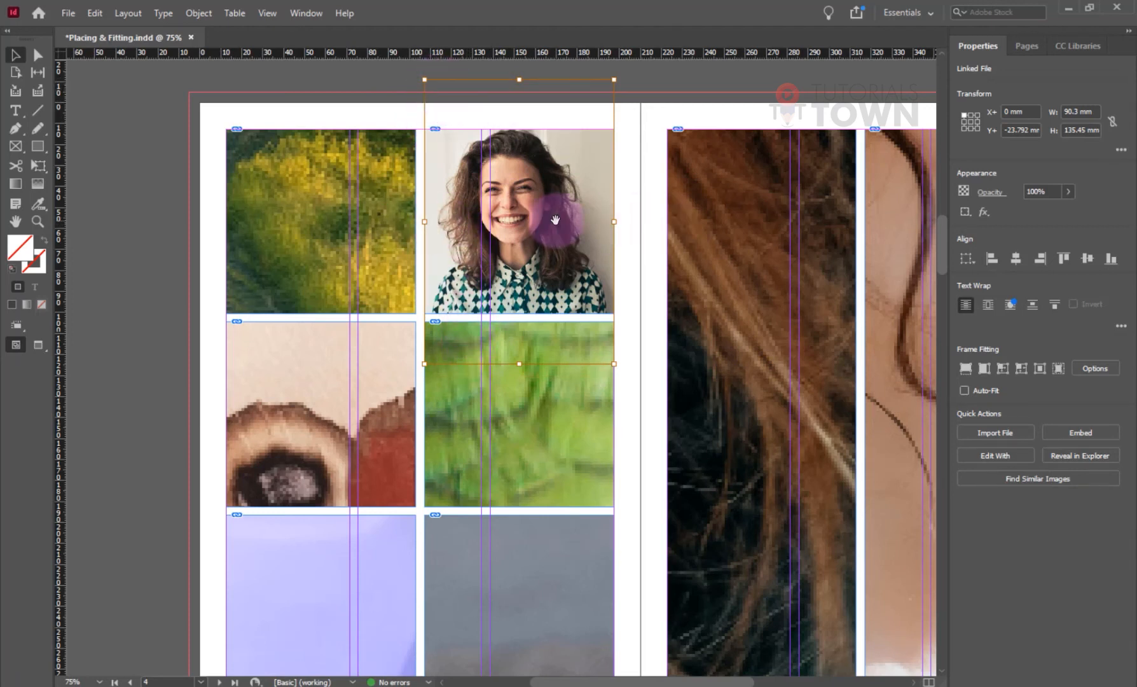
left_click(643, 204)
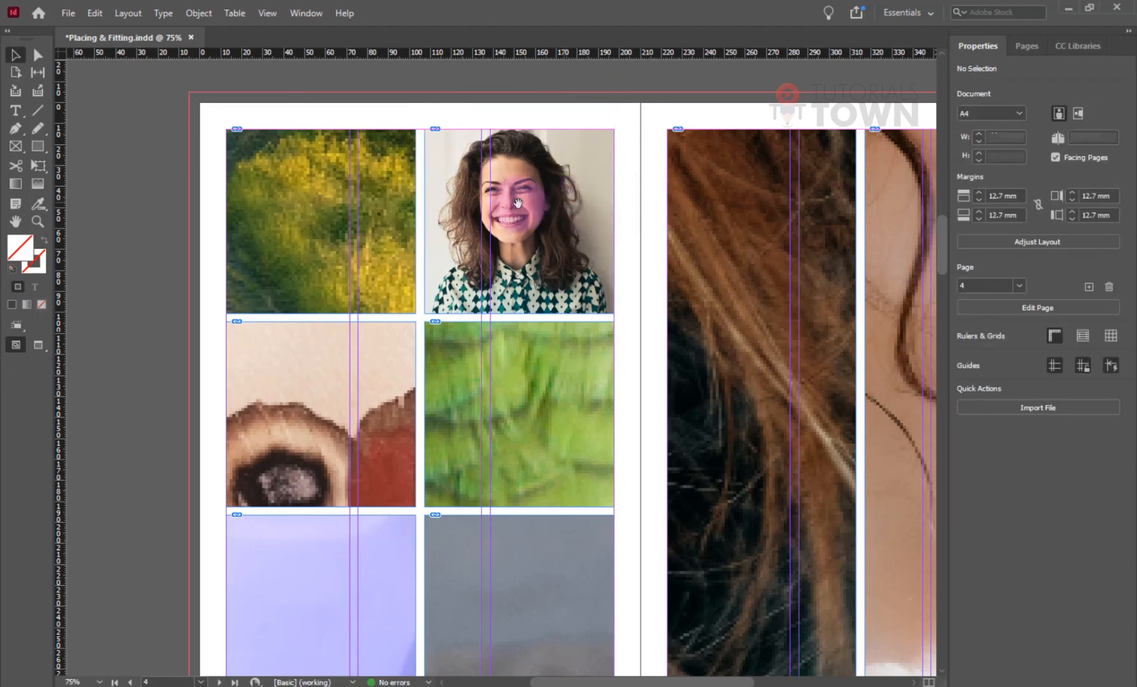
Reselect the smiling woman's image frame on page 4 and apply Content-Aware Fit again.
left_click(487, 198)
right_click(490, 201)
mouse_move(587, 409)
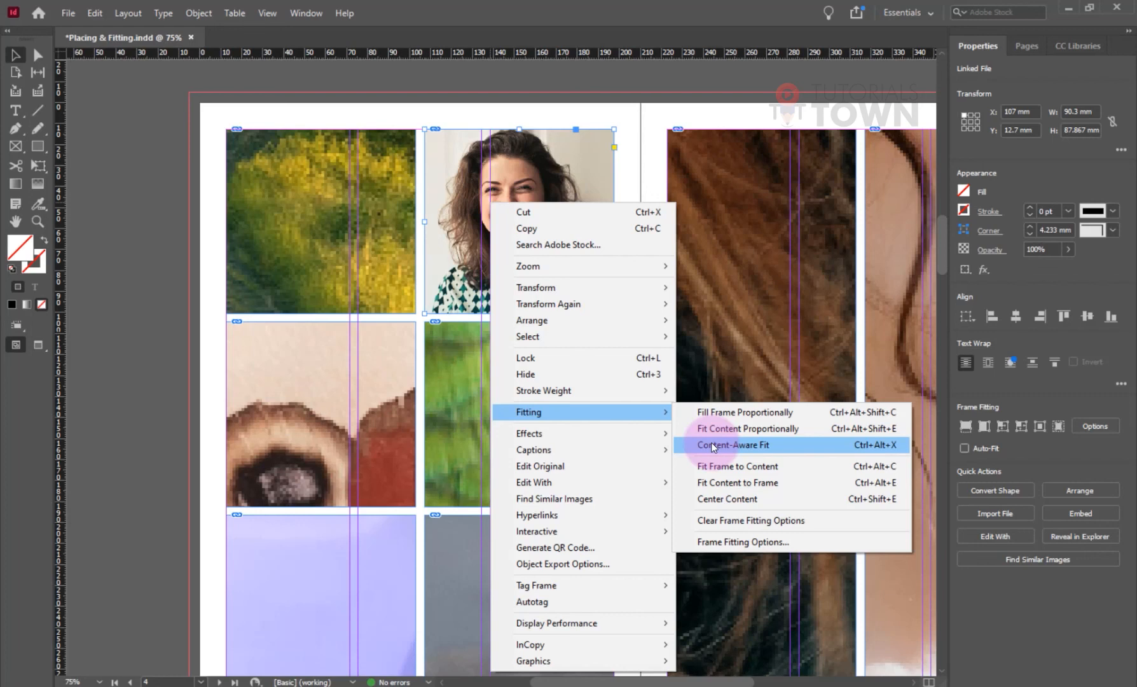
left_click(711, 444)
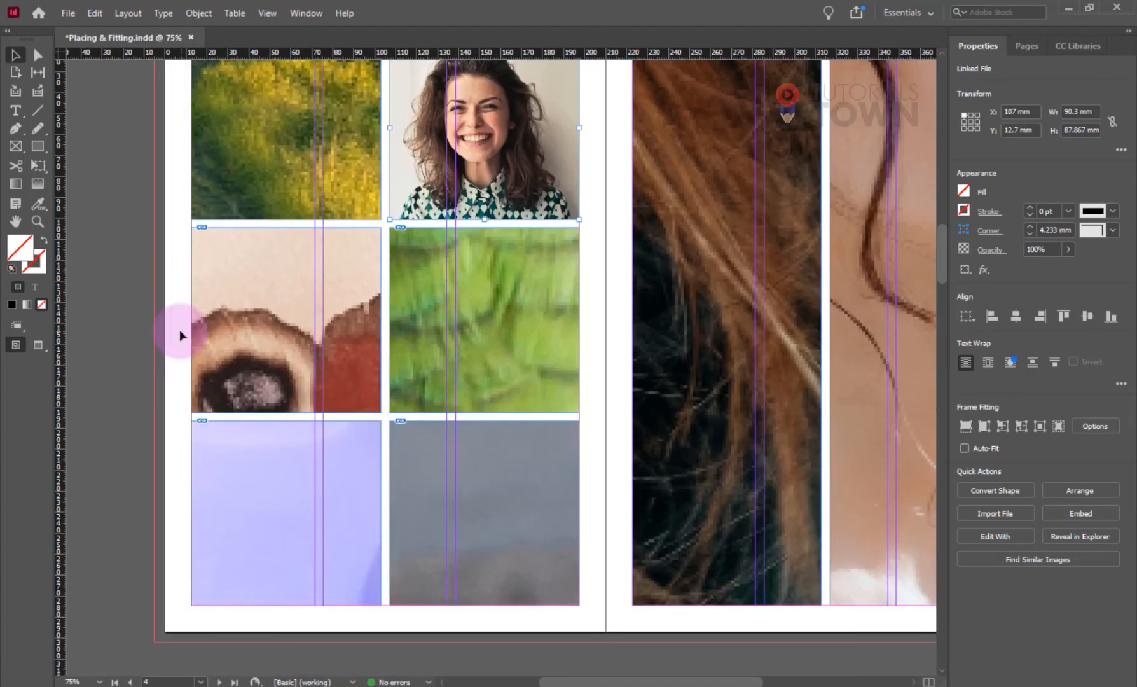
Apply Fit Frame to Content to the brown and red butterfly-wing image in the second row of page 4.
left_click(212, 343)
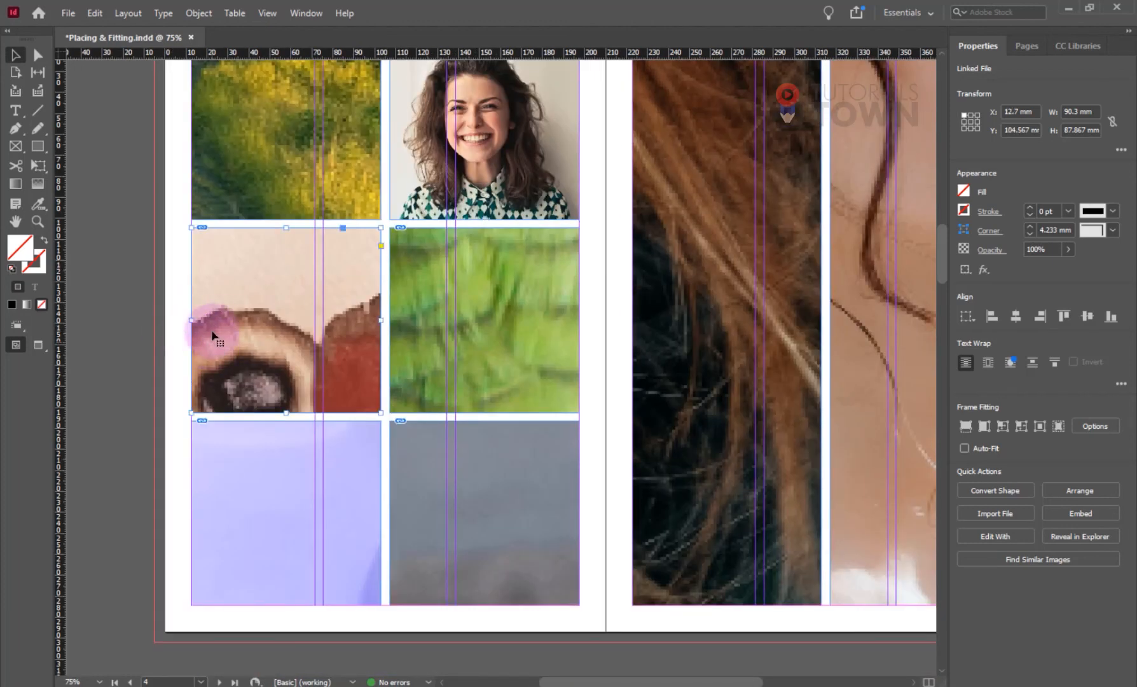
right_click(215, 325)
mouse_move(253, 435)
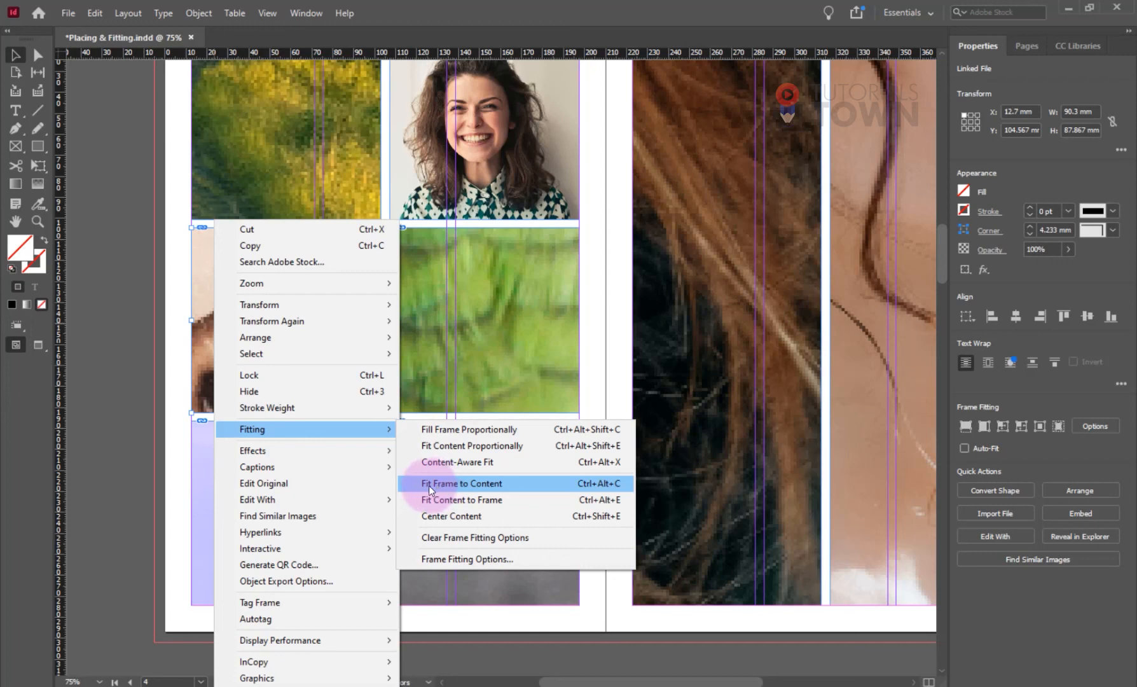
left_click(429, 485)
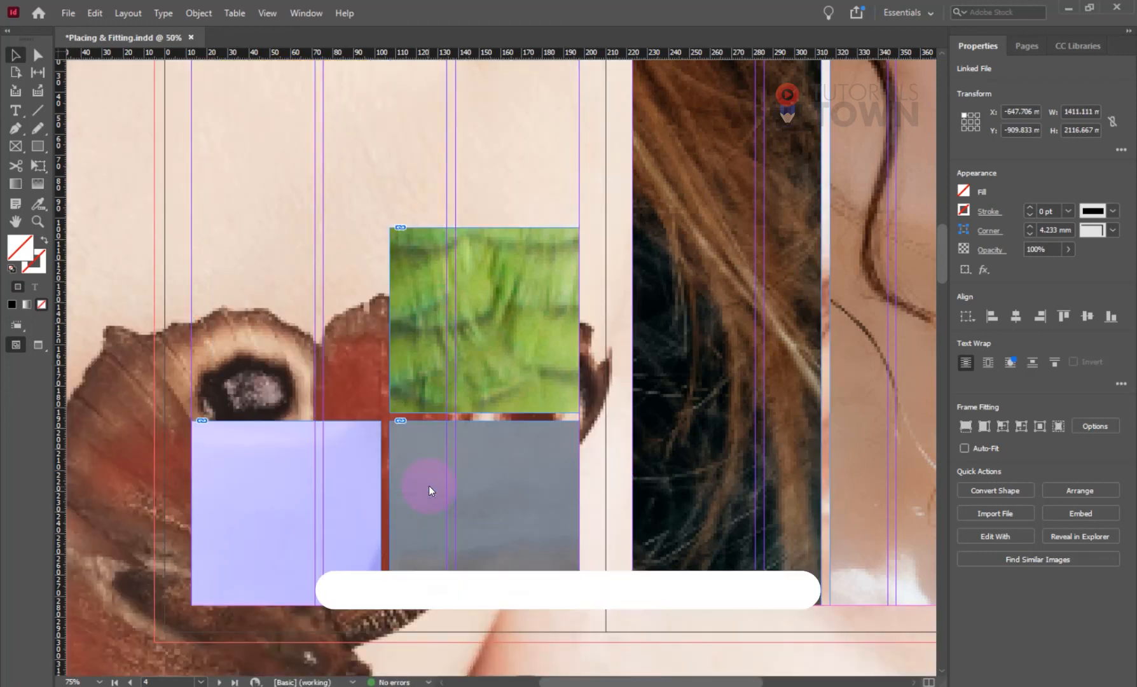
Undo the Fit Frame to Content applied to the butterfly-wing image on page 4.
key("ctrl+minus")
key("ctrl+minus")
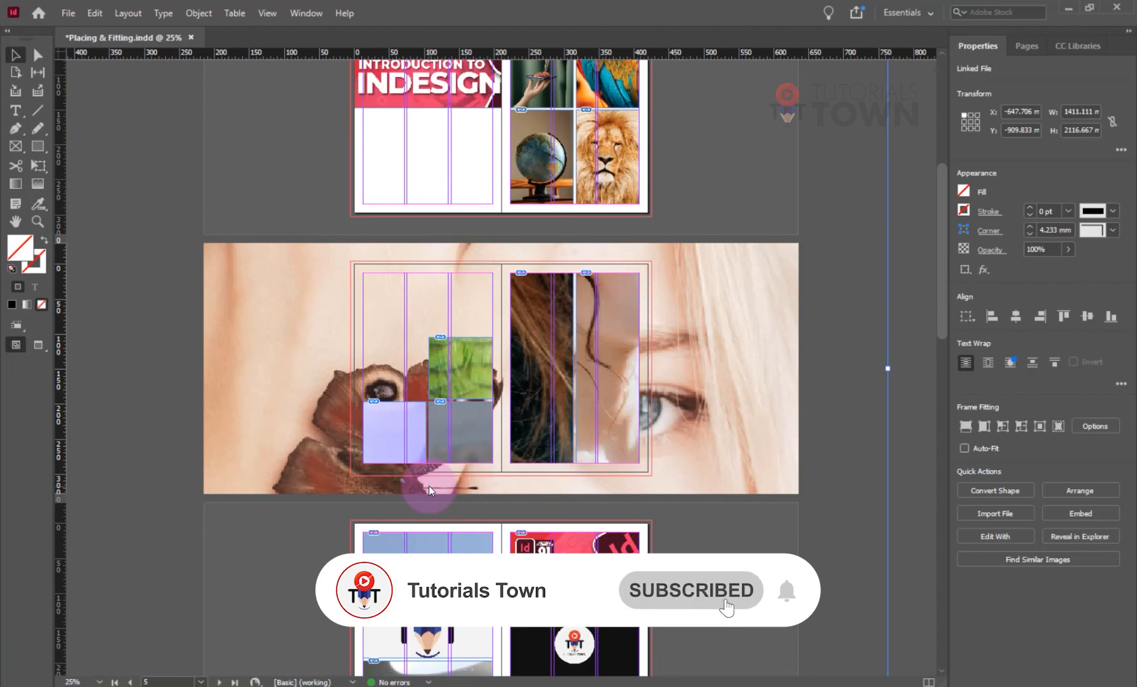
key("ctrl+z")
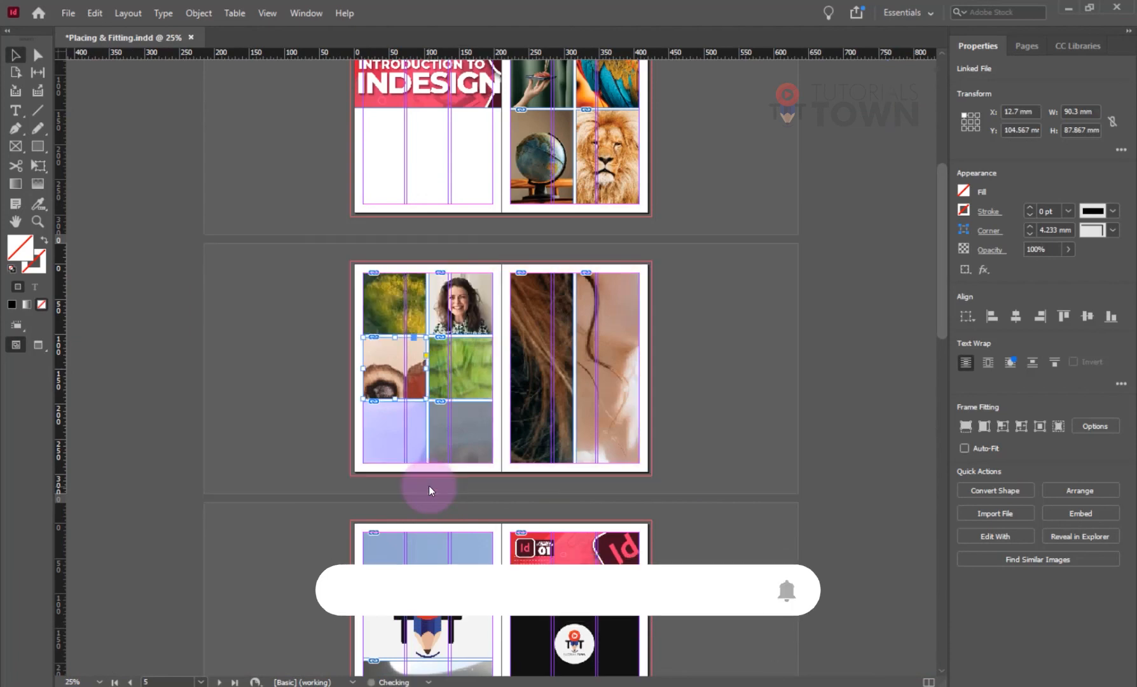
Try Fit Frame to Content once more on the butterfly-wing image in the second row of page 4, and undo it.
right_click(377, 376)
mouse_move(424, 435)
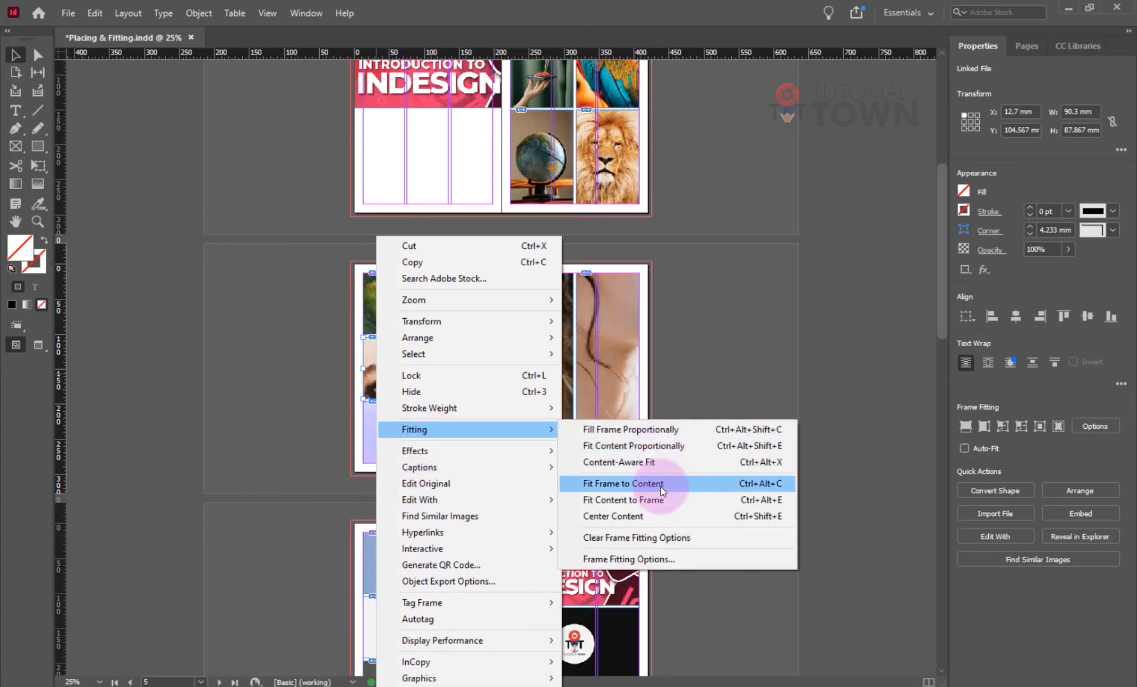
left_click(661, 486)
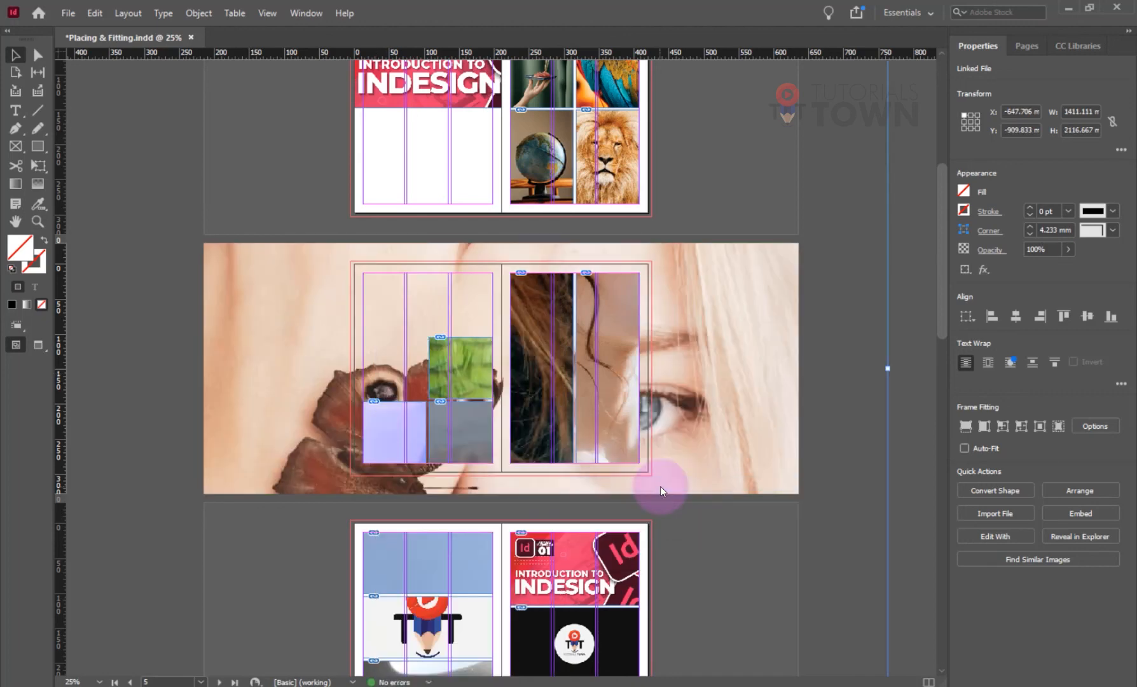
key("ctrl+z")
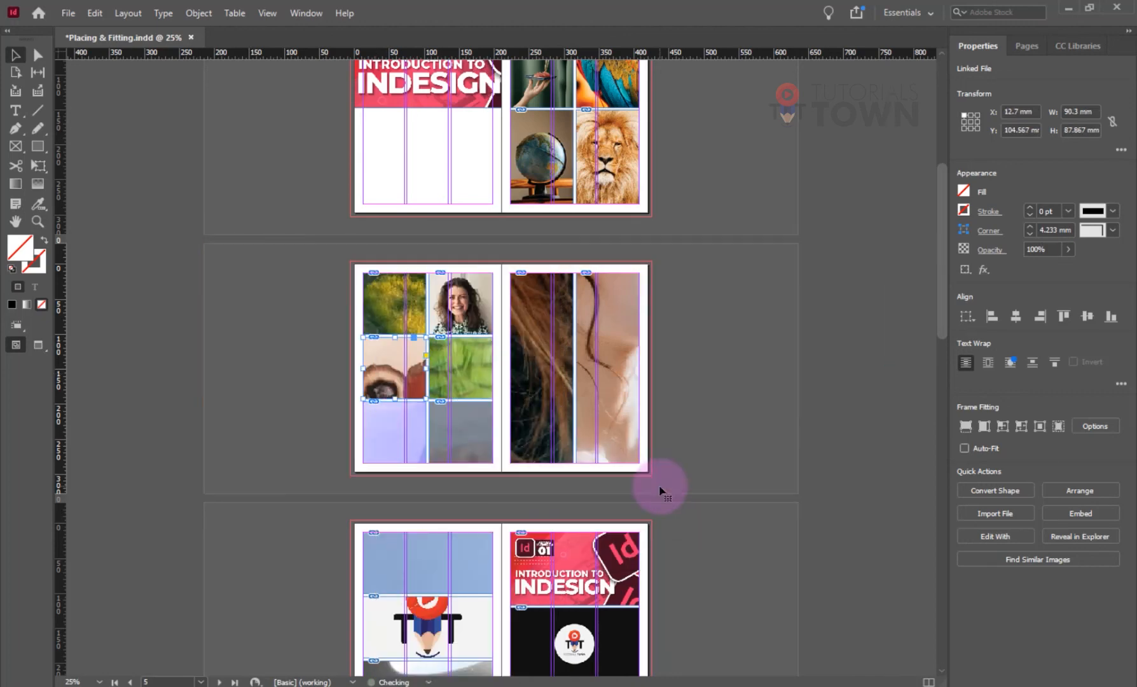
Apply Fit Content to Frame to the butterfly-wing image in the second row of page 4.
right_click(386, 368)
left_click(413, 441)
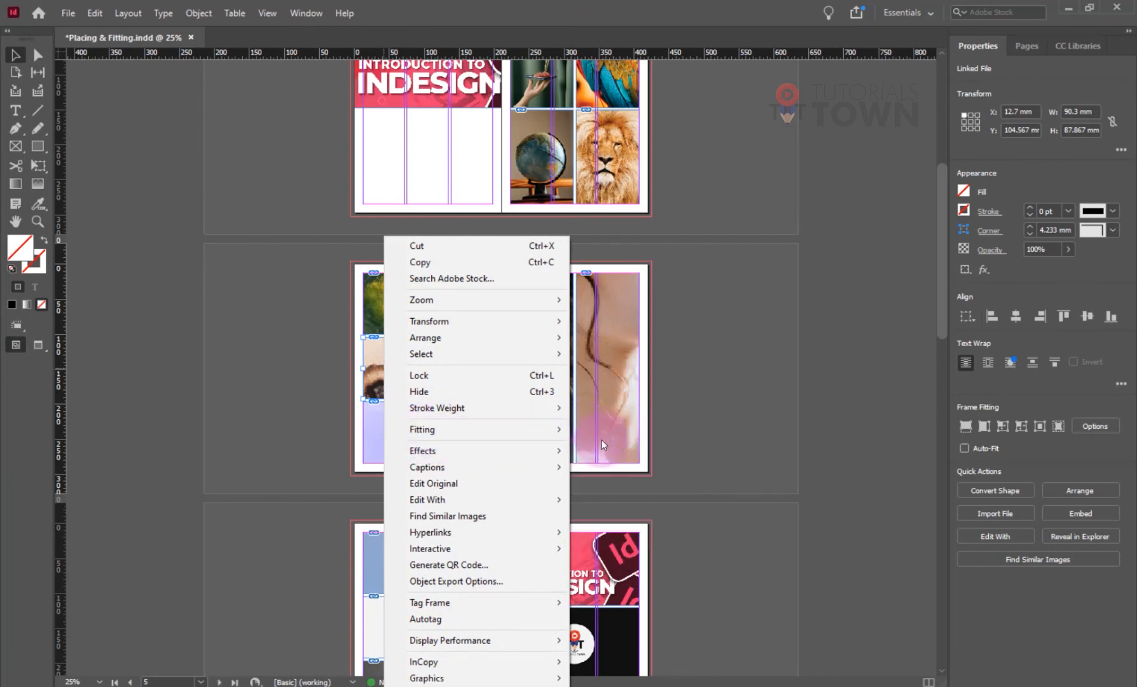
mouse_move(554, 431)
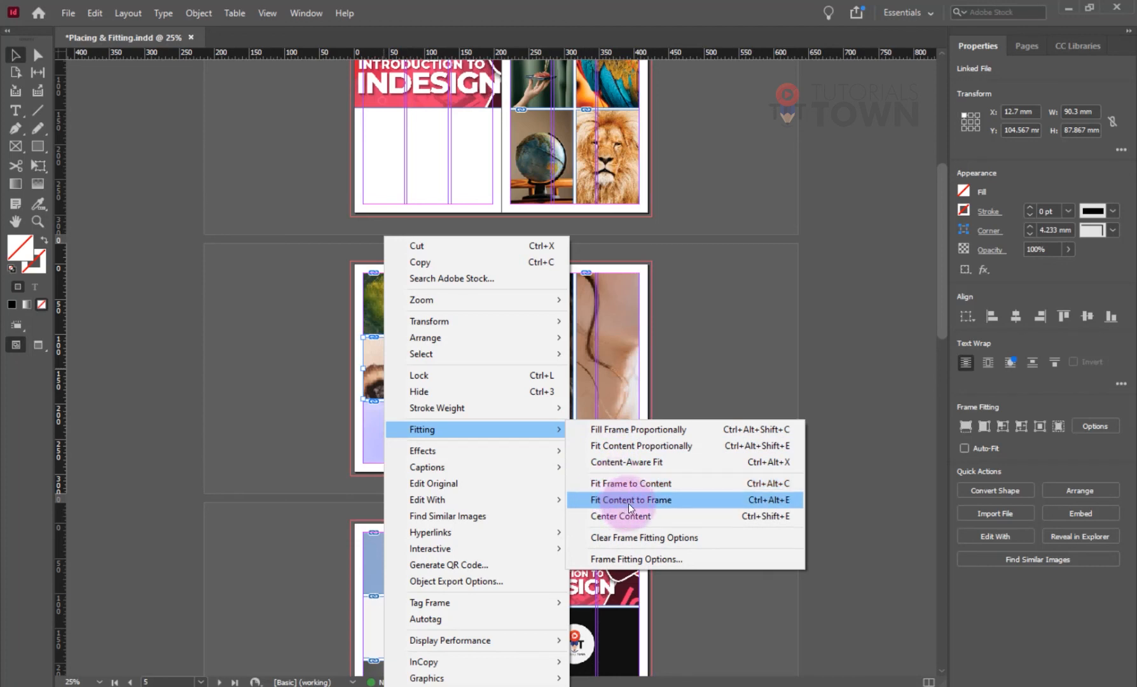
left_click(629, 500)
Apply Fit Content Proportionally to the stretched image of the woman with the butterfly.
left_click_drag(352, 333, 326, 379)
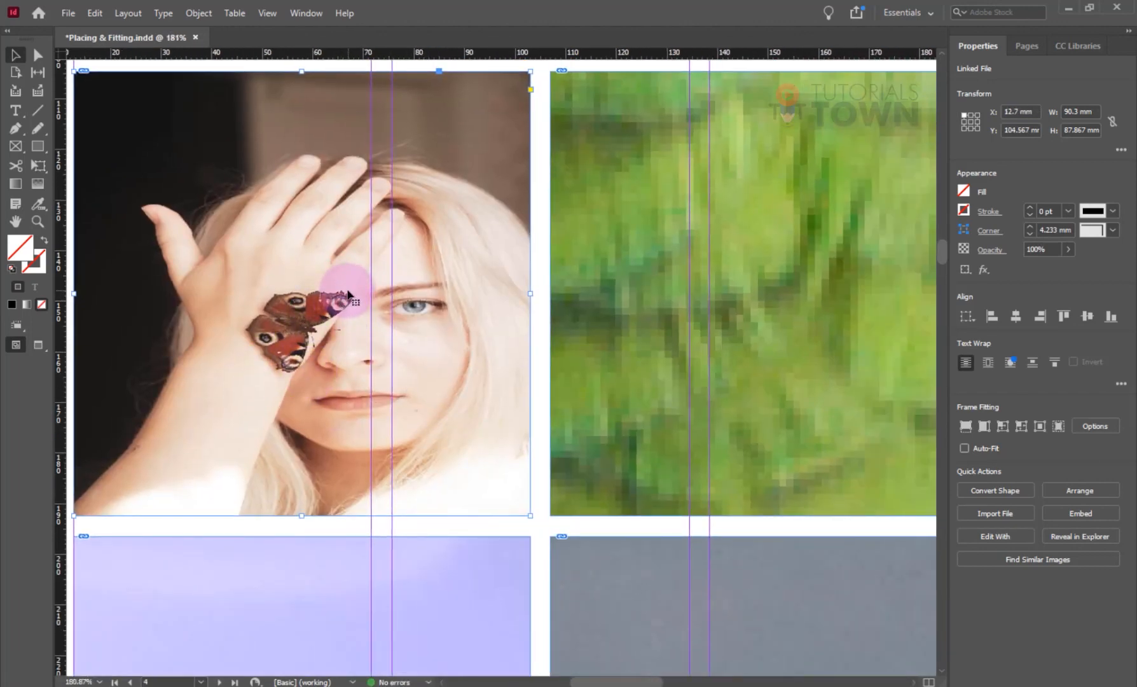
right_click(348, 275)
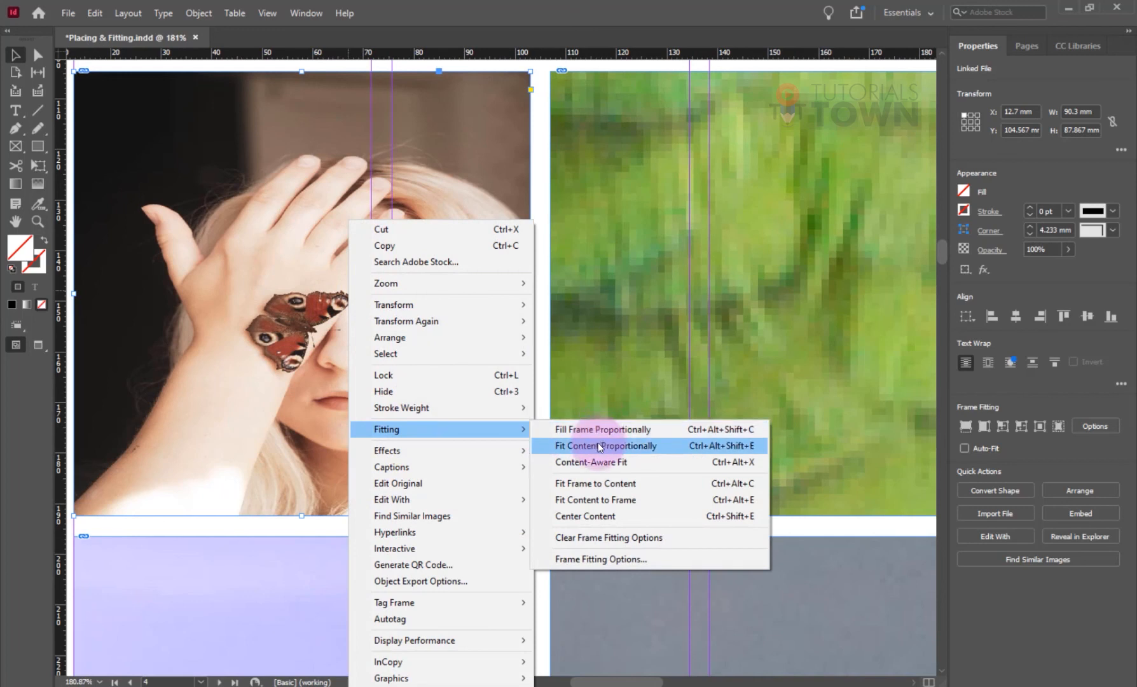
left_click(596, 448)
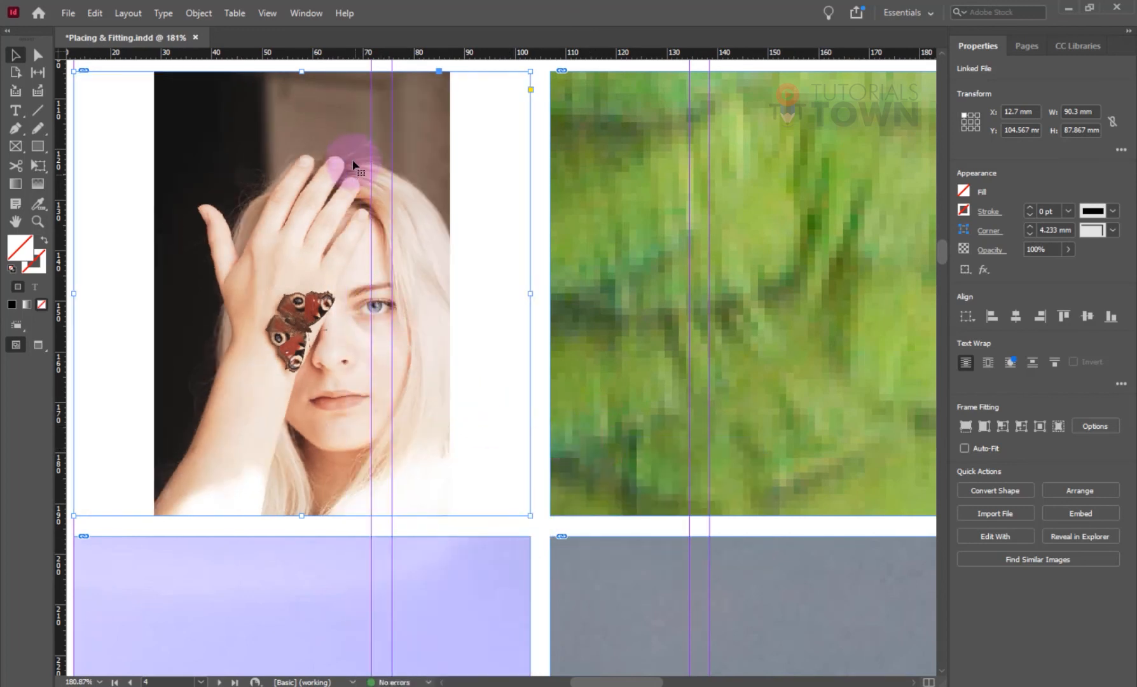
Switch the image of the woman with the butterfly back to Fit Content to Frame.
left_click_drag(152, 300, 216, 325)
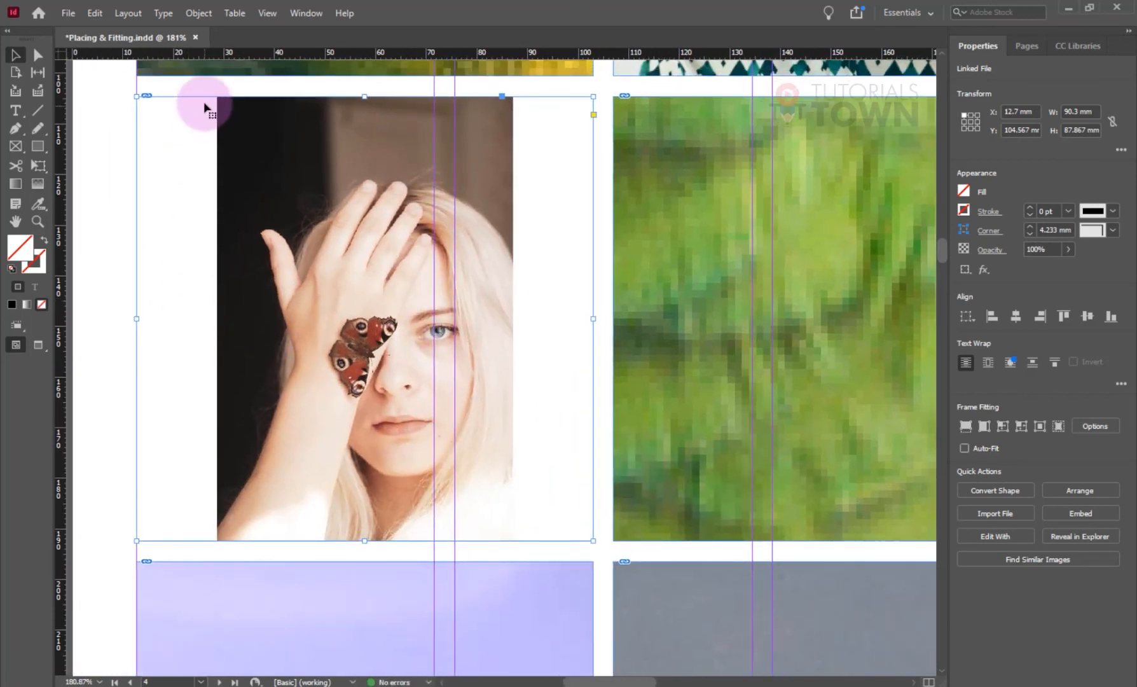
right_click(383, 347)
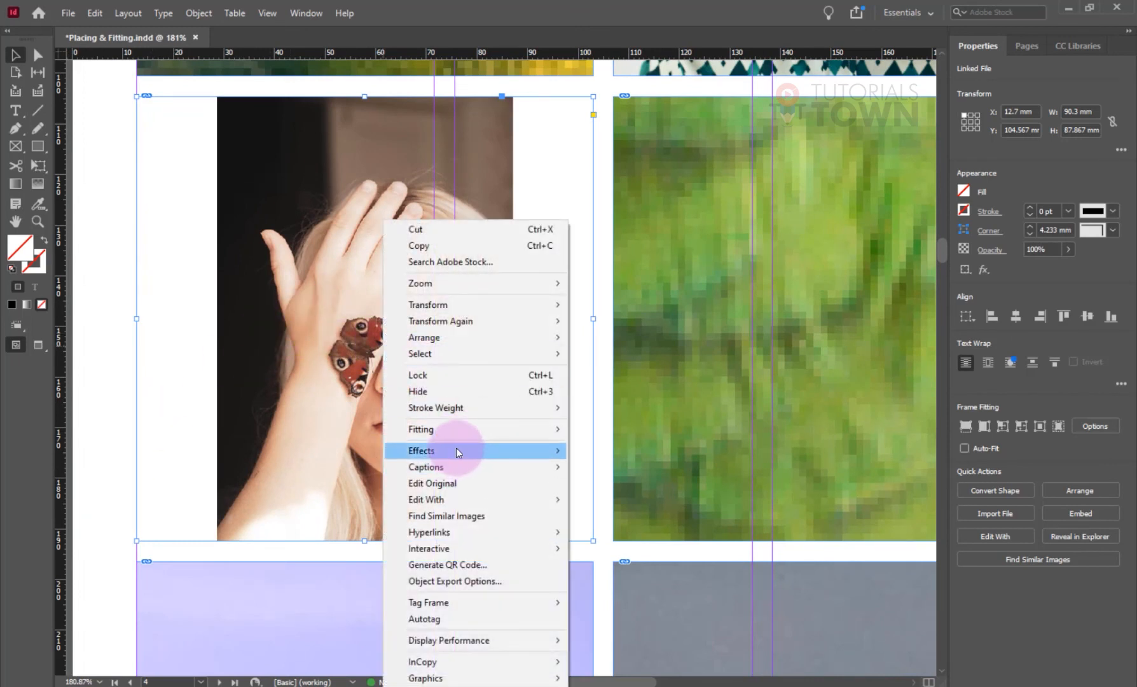
mouse_move(459, 431)
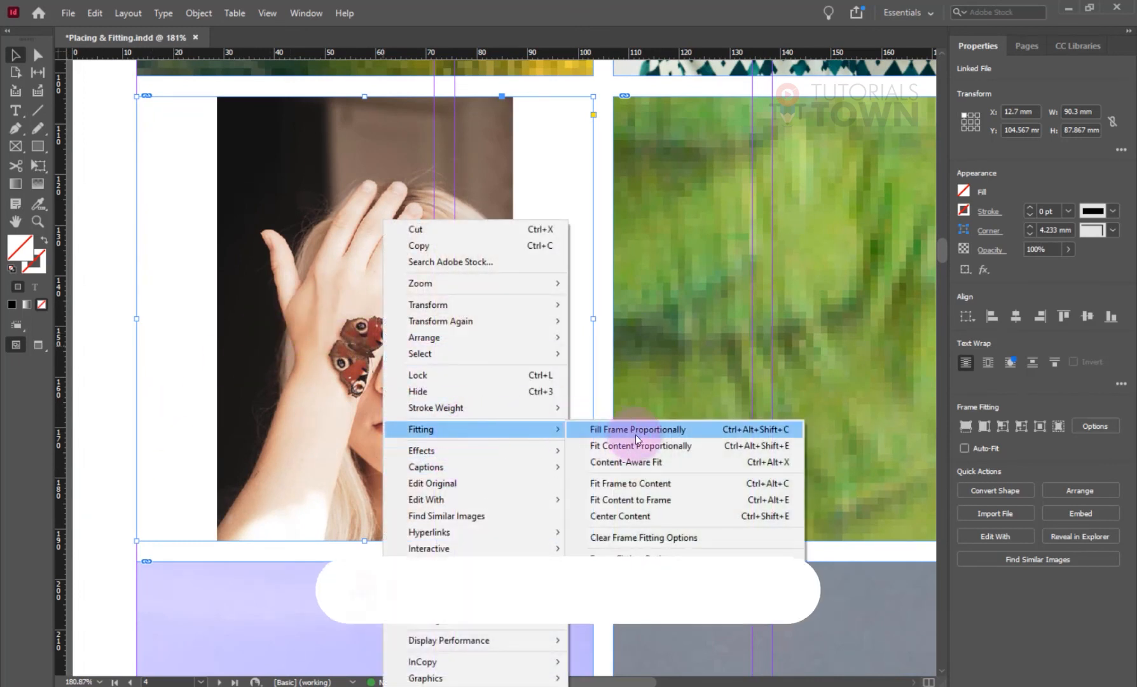
left_click(626, 501)
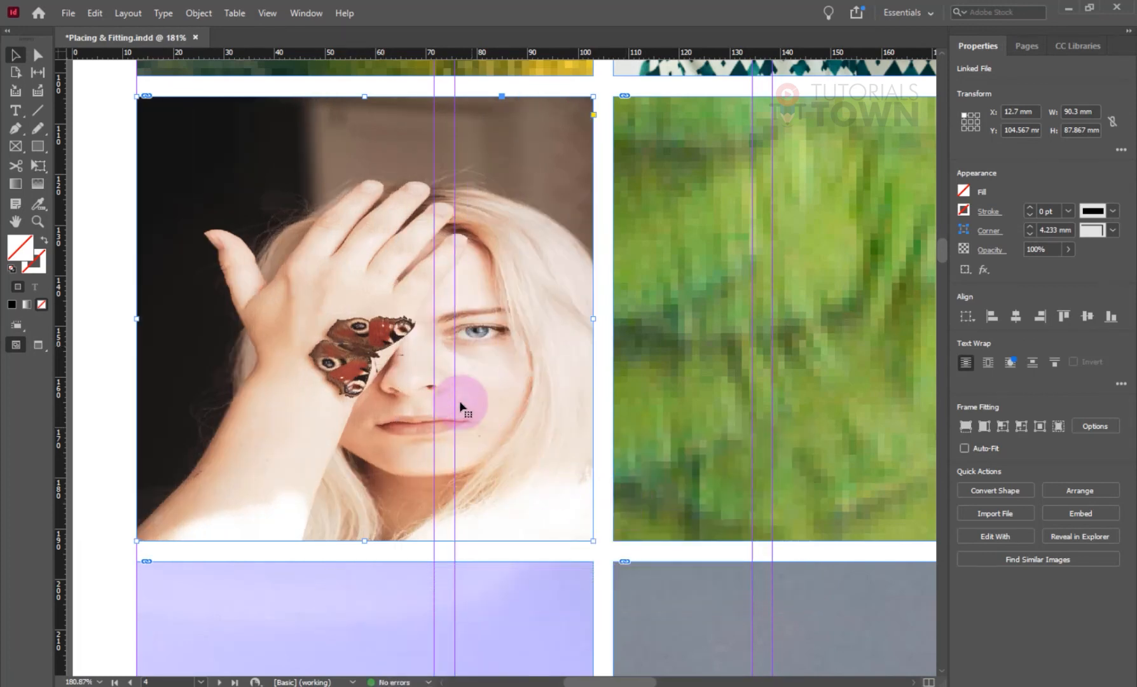
Fit the butterfly woman's image inside its frame again with Fit Content Proportionally.
right_click(380, 264)
mouse_move(455, 432)
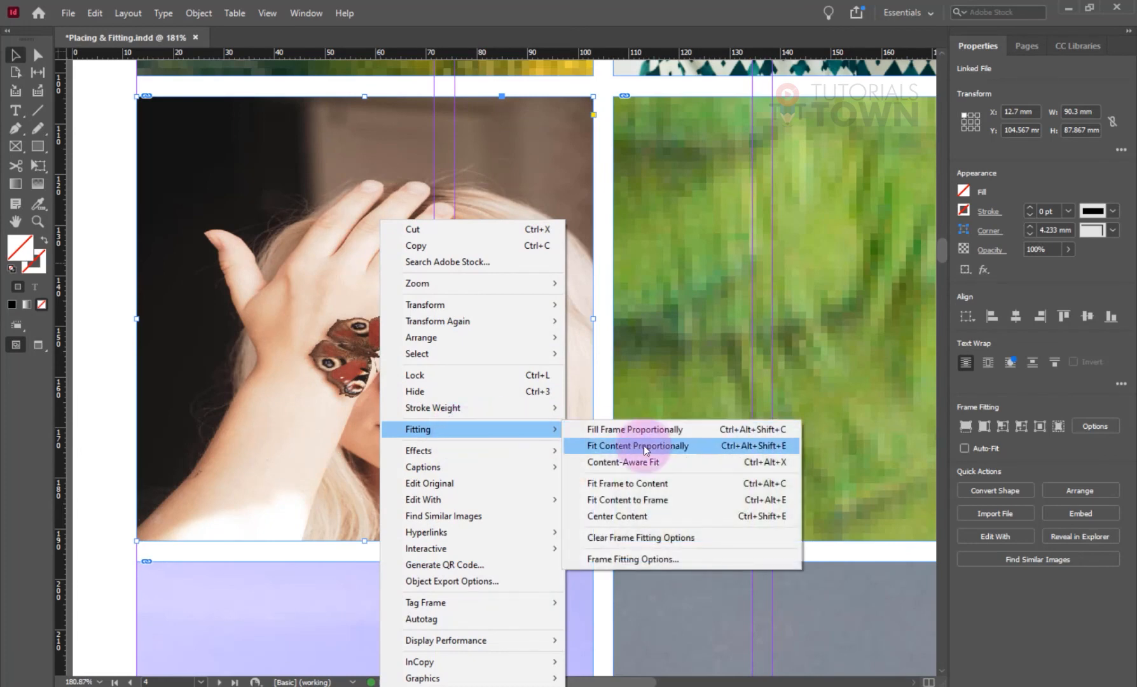
left_click(654, 447)
Move the butterfly woman's image out of its frame onto the pasteboard beside page 4, and deselect it.
left_click_drag(347, 534, 339, 201)
key("ctrl+minus")
key("ctrl+minus")
key("ctrl+minus")
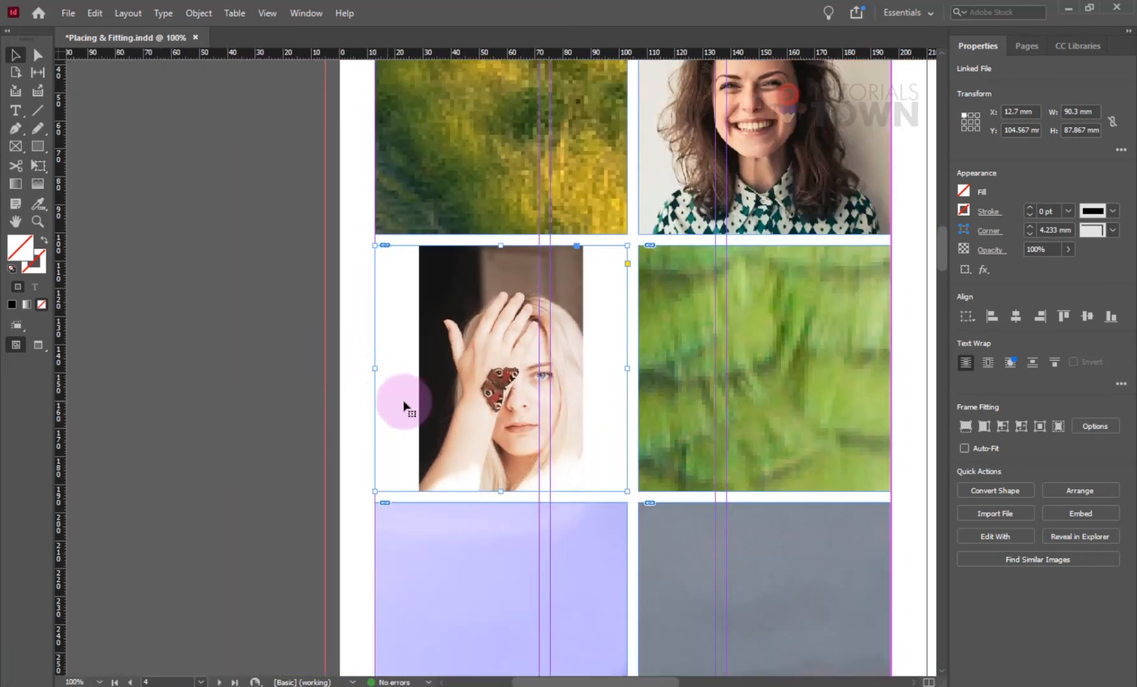
left_click(443, 397)
left_click_drag(529, 461, 138, 317)
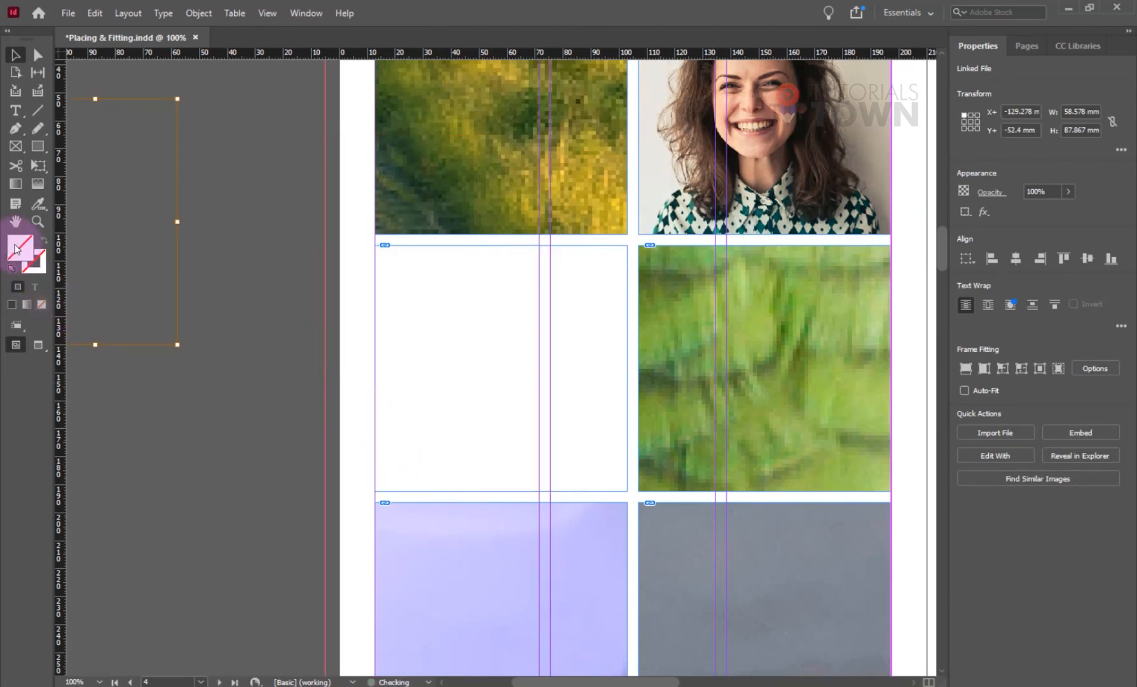
left_click(296, 450)
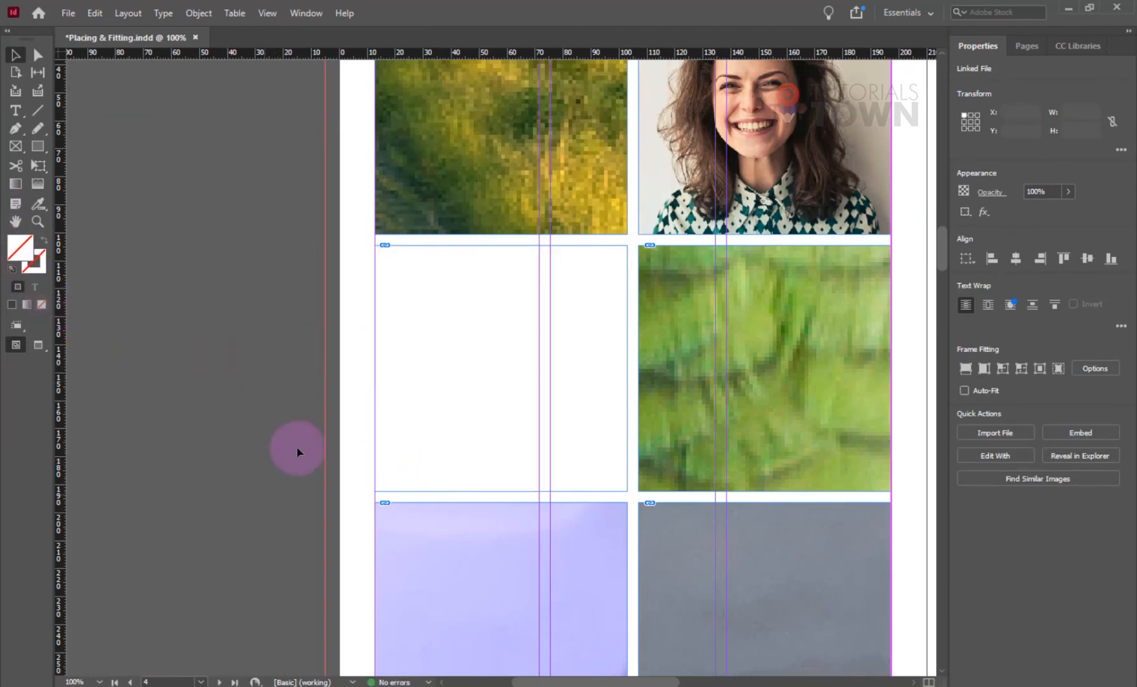
Select the emptied-looking frame in the second row of page 4 and bring its image back with Center Content.
left_click(431, 304)
right_click(436, 305)
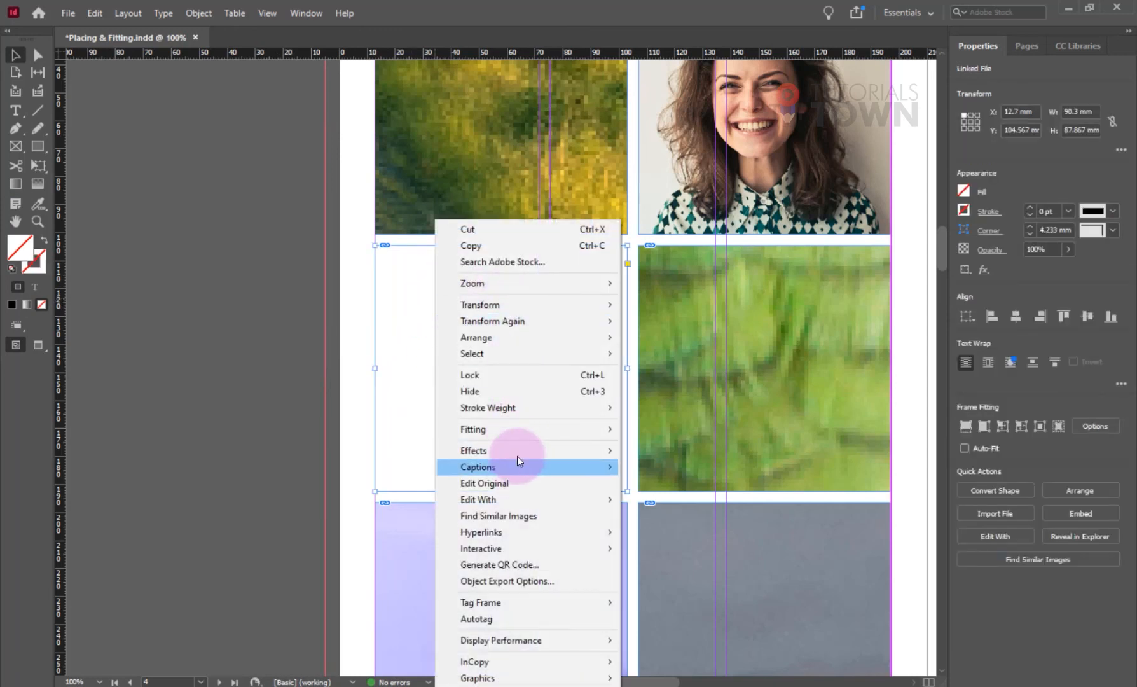
mouse_move(519, 425)
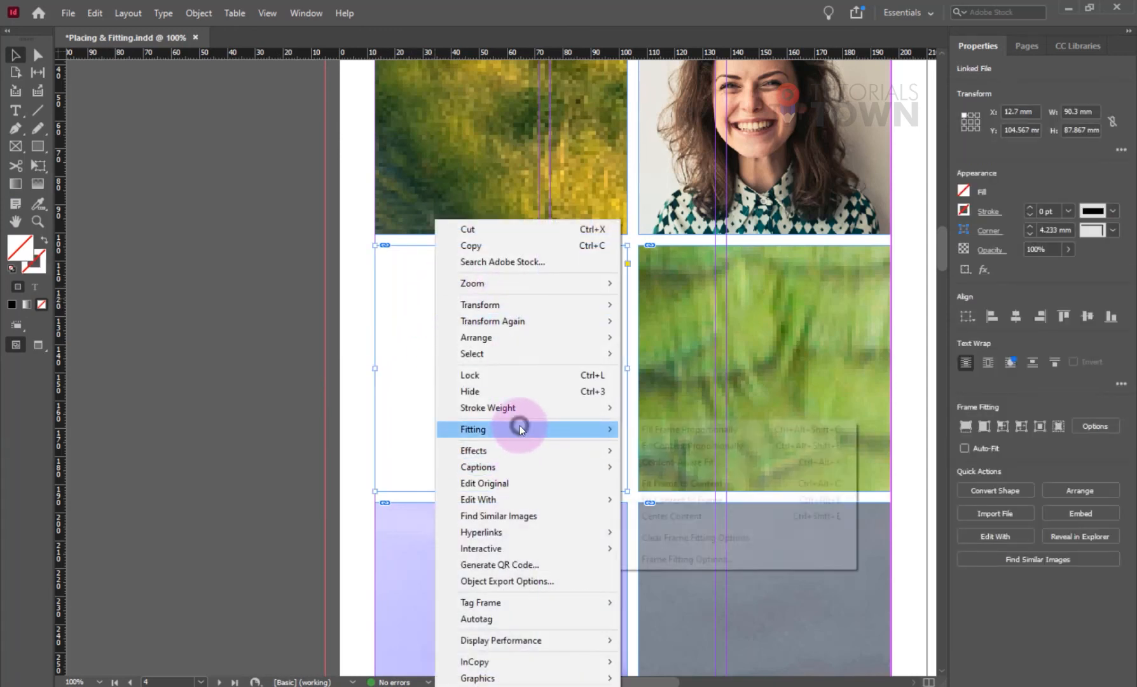
left_click(694, 518)
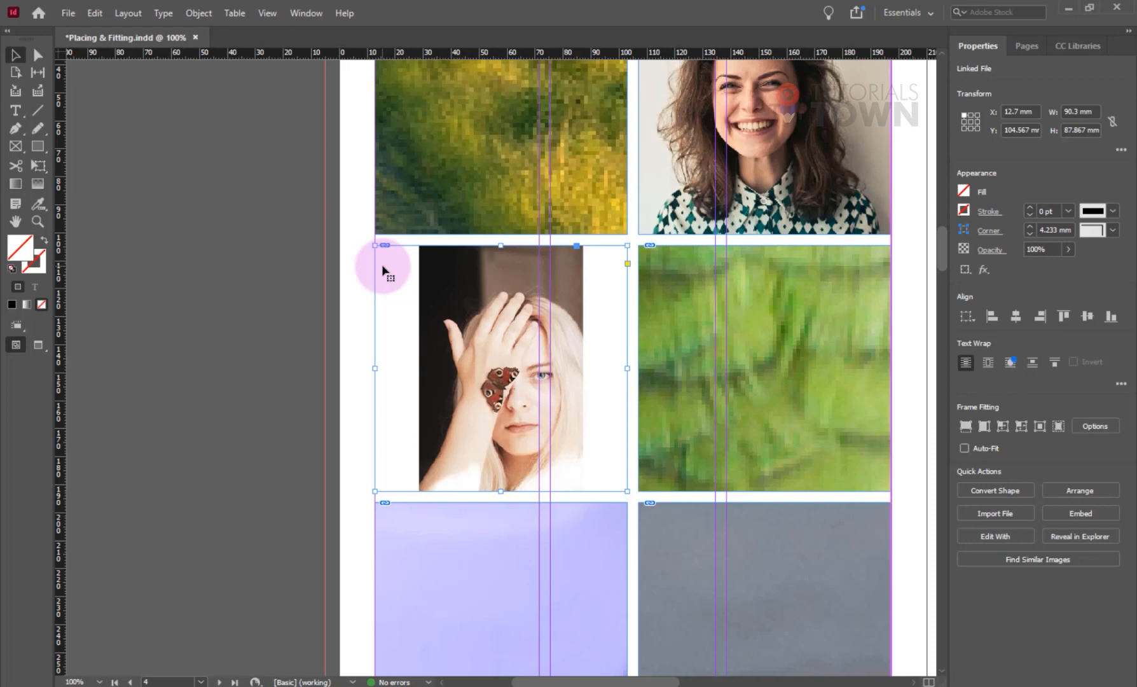
Select all the image frames across the spread of pages 4 and 5 and apply Content-Aware Fit.
key("ctrl+minus")
key("ctrl+minus")
key("ctrl+minus")
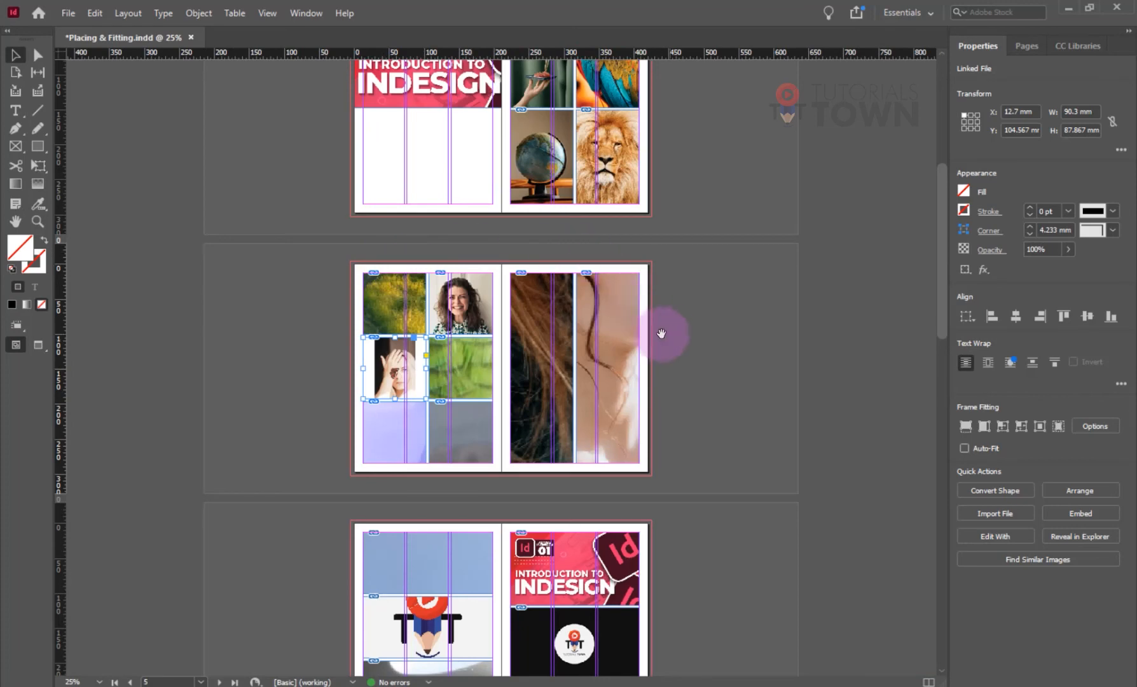
left_click_drag(680, 272, 297, 462)
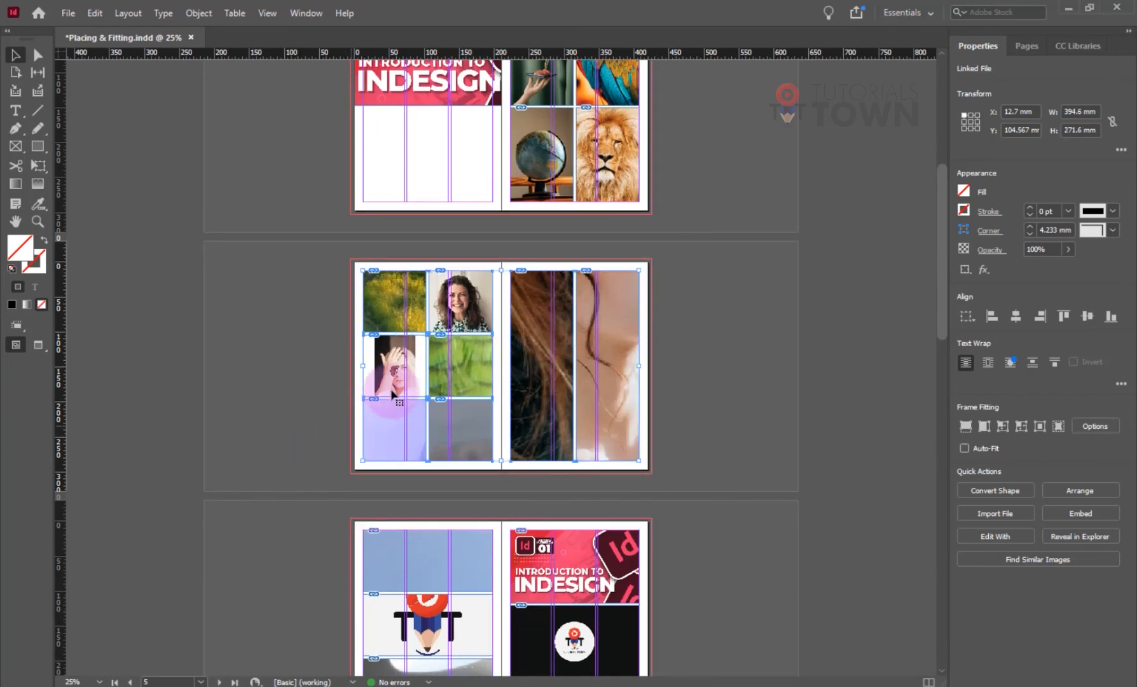
right_click(392, 394)
mouse_move(439, 462)
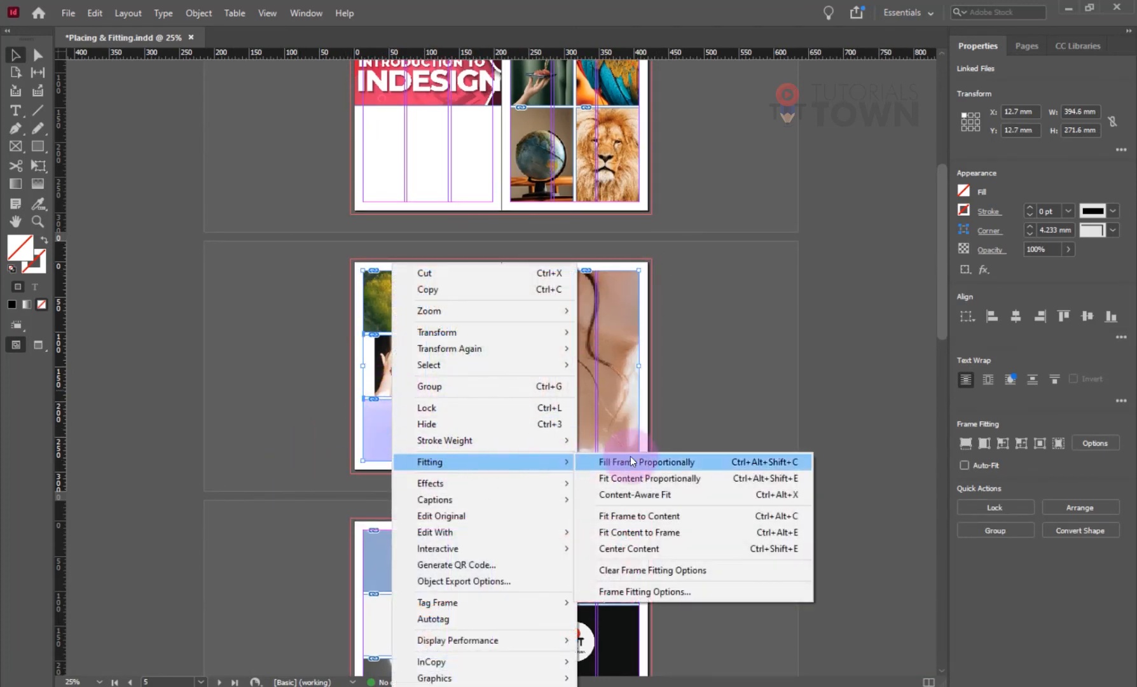
left_click(618, 496)
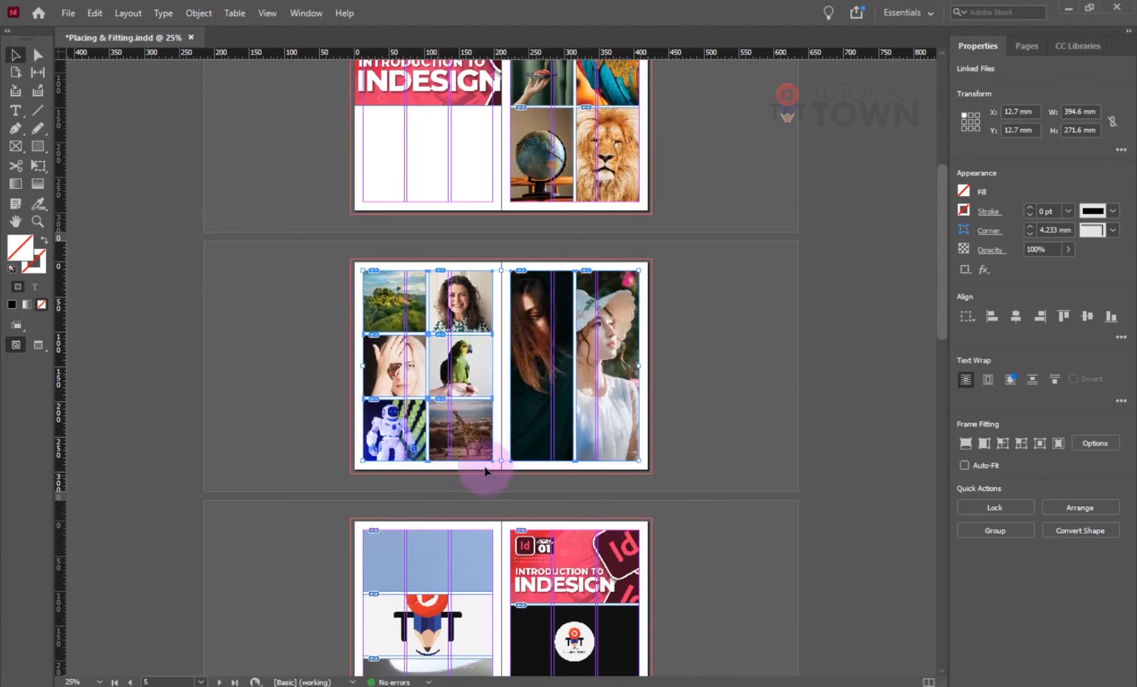
Enlarge the butterfly woman's image inside its frame to about 156 × 234 mm and reposition it so the hand and butterfly fill the frame.
key("ctrl+space")
left_click_drag(356, 321, 527, 462)
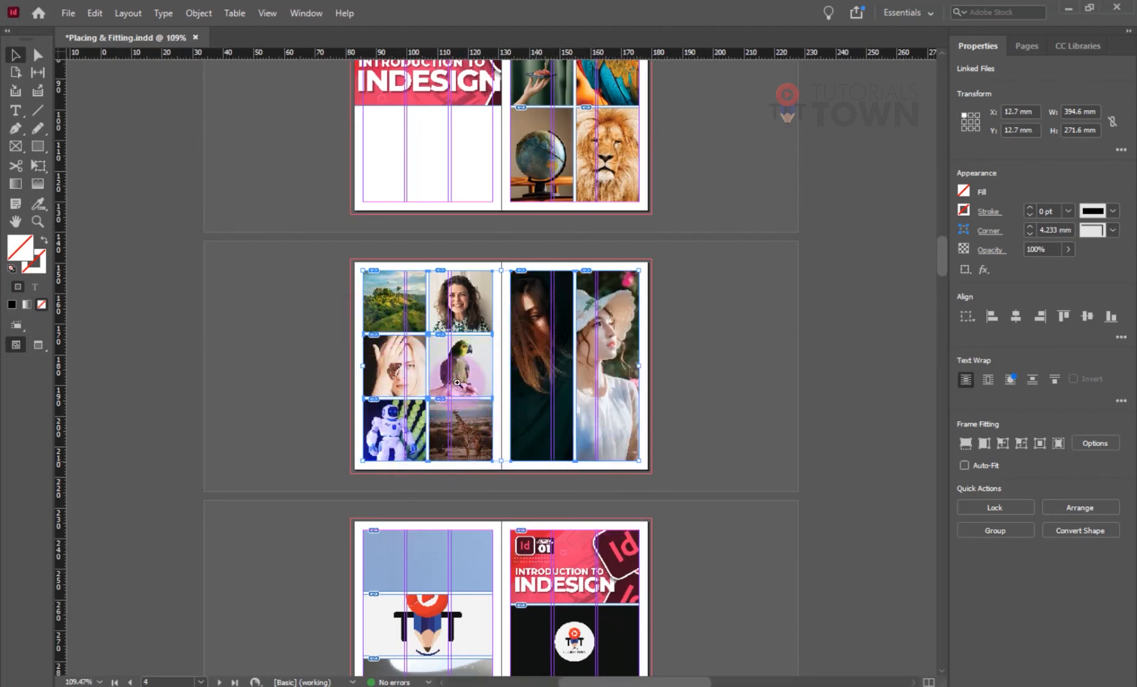
left_click_drag(318, 309, 295, 355)
double_click(205, 321)
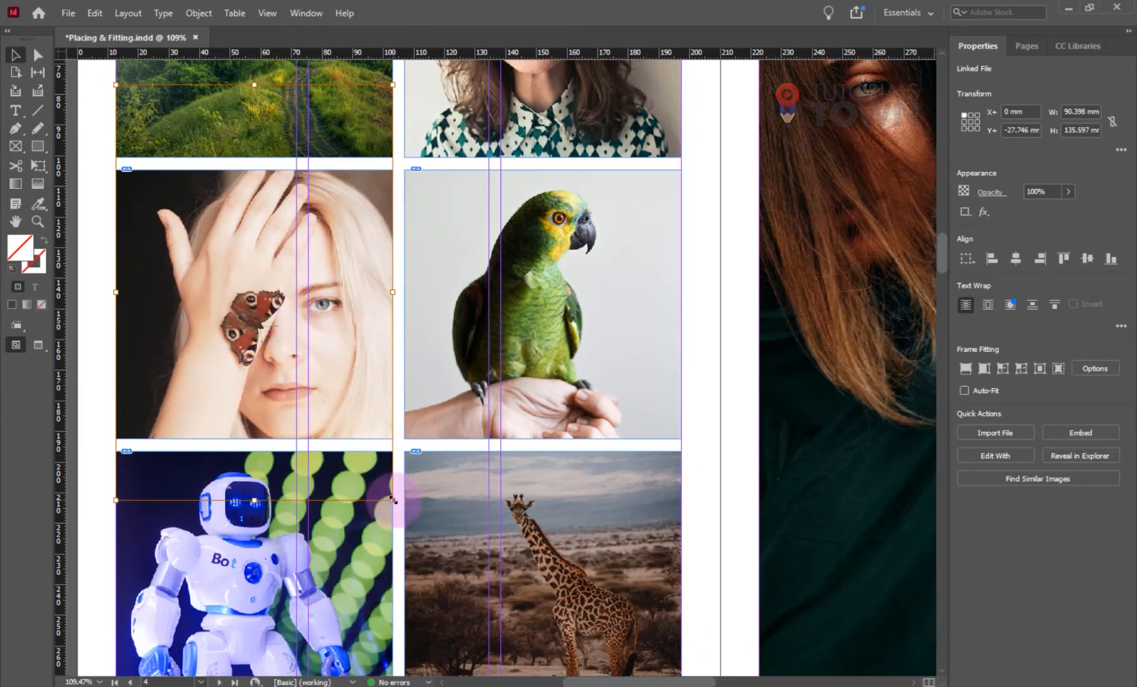
left_click_drag(392, 500, 595, 633)
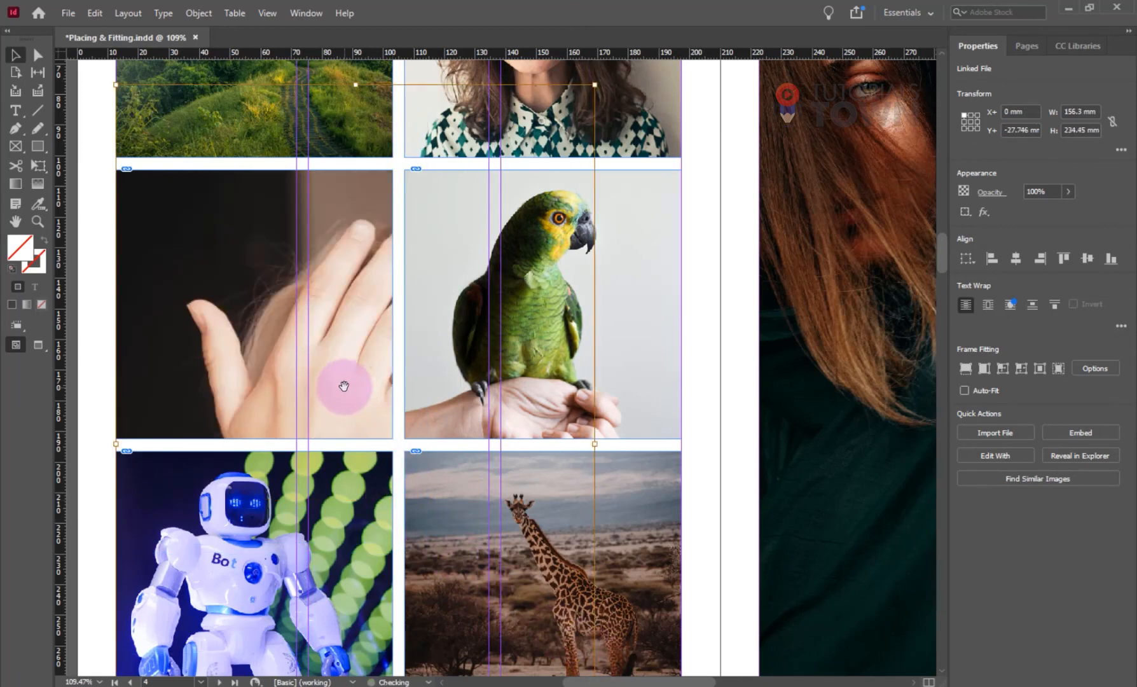
left_click_drag(344, 386, 279, 357)
Enlarge the giraffe image inside its frame to about 162 × 227 mm, reposition it to frame the head and neck, and deselect it.
left_click_drag(516, 468, 335, 281)
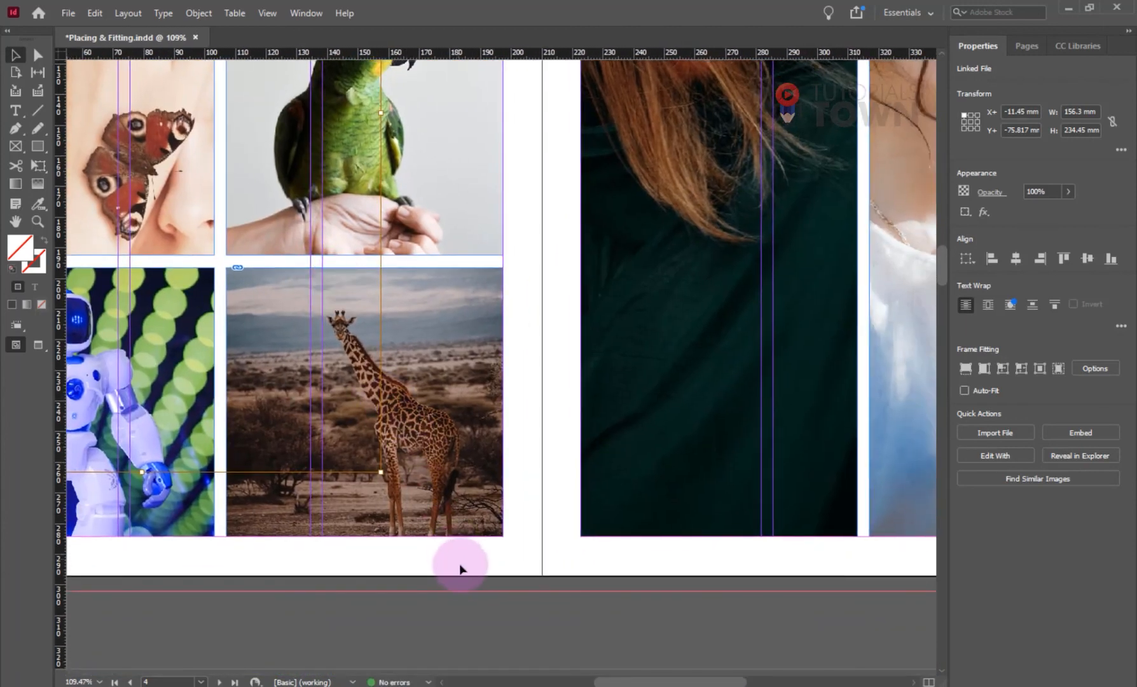
left_click(443, 495)
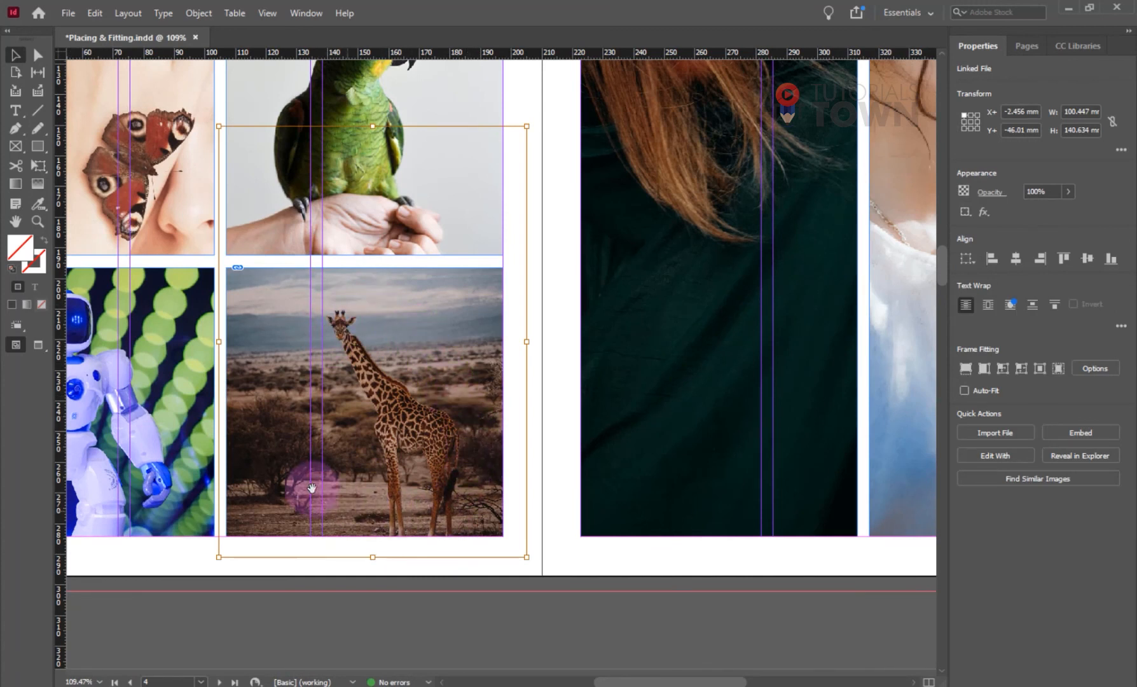
left_click_drag(527, 559, 691, 655)
left_click_drag(422, 439, 362, 402)
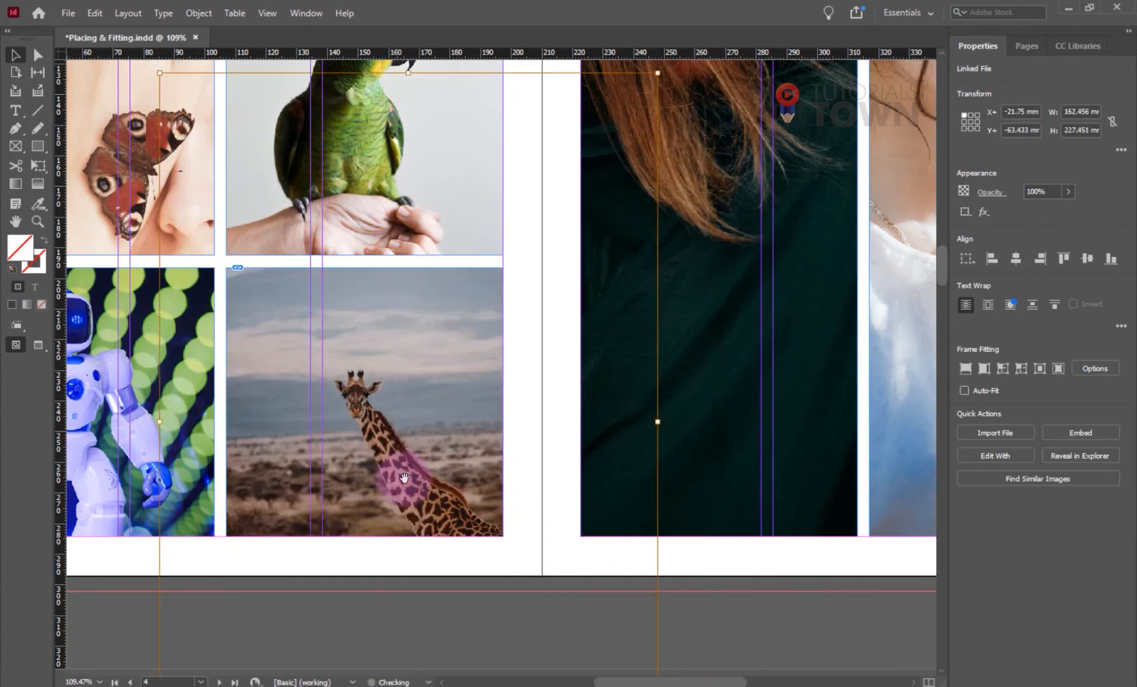
left_click_drag(446, 478, 423, 441)
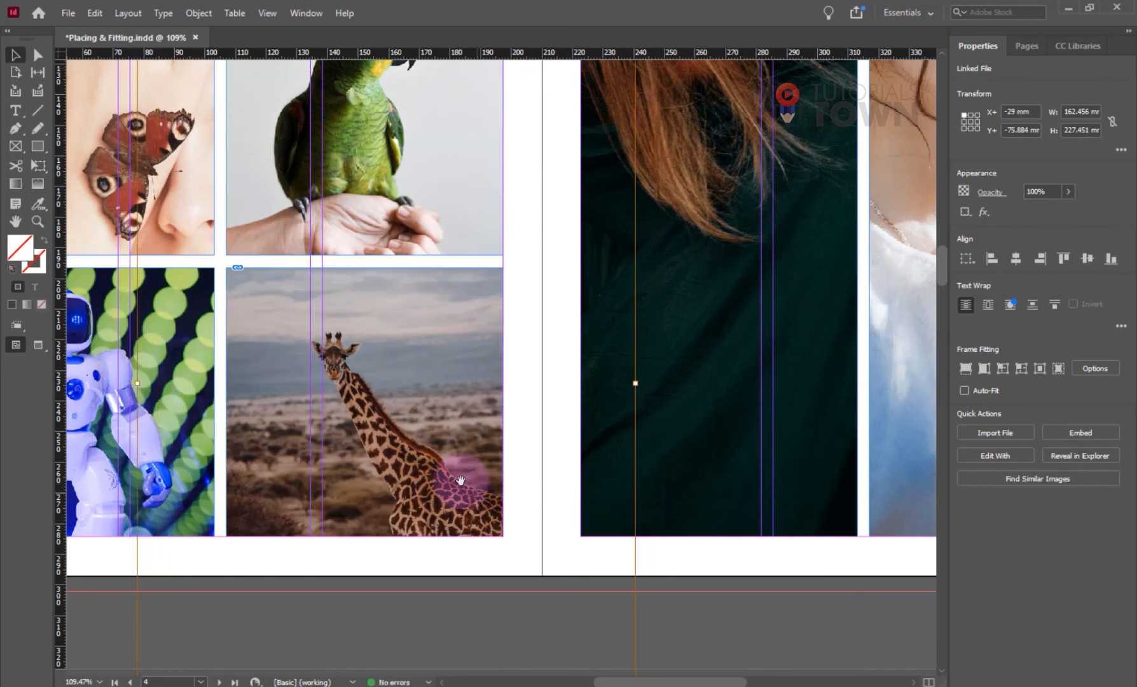
left_click(700, 603)
key("ctrl+minus")
key("ctrl+minus")
key("ctrl+minus")
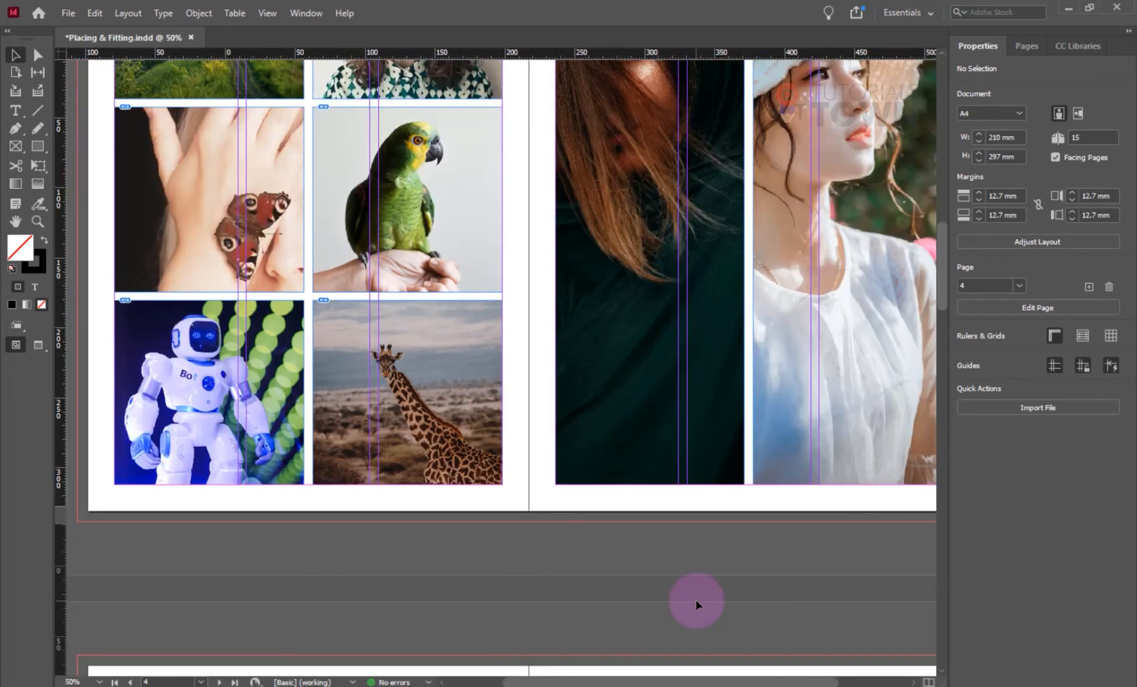